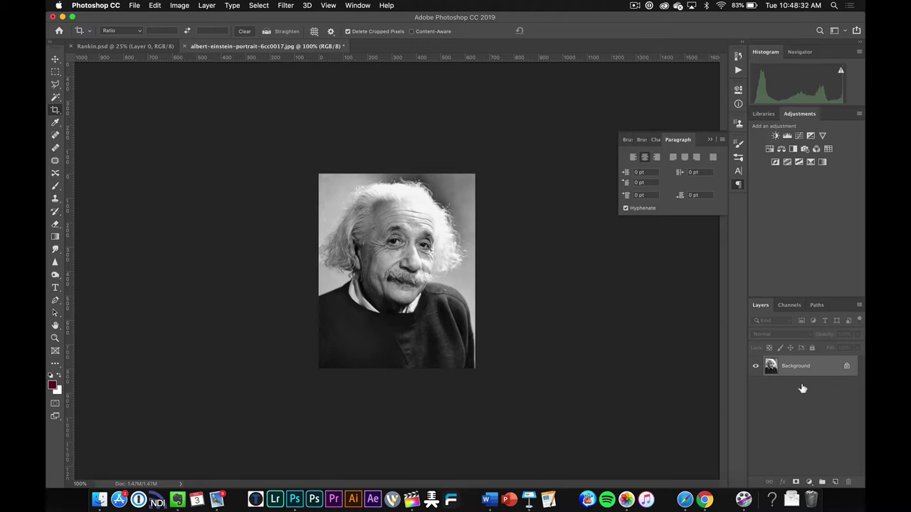
Step: Unlock the Background layer and add a new empty layer above the portrait
click(846, 367)
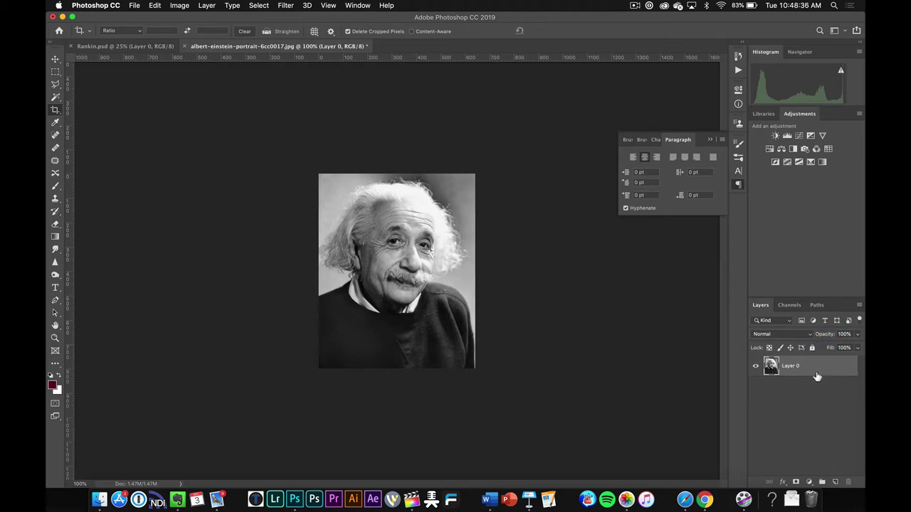
click(835, 483)
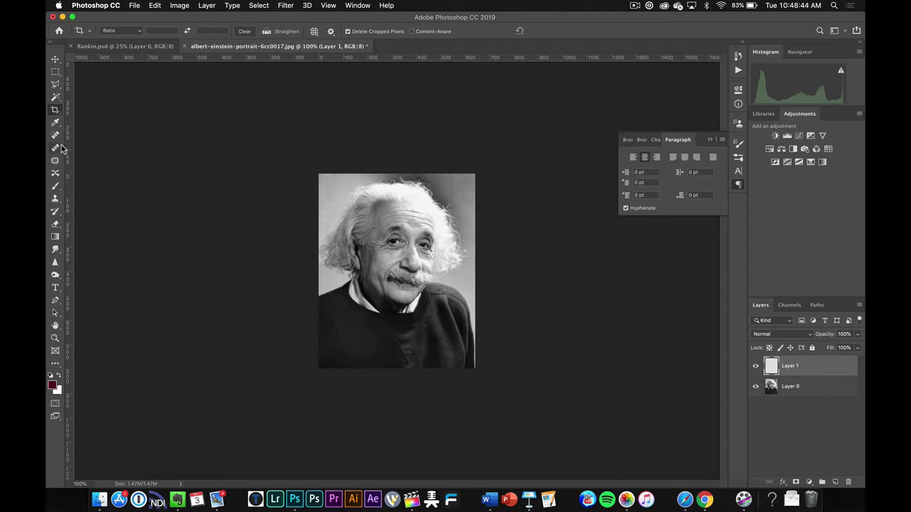
Step: Set up the Brush tool with a size of 60 and a dark red foreground colour
click(56, 185)
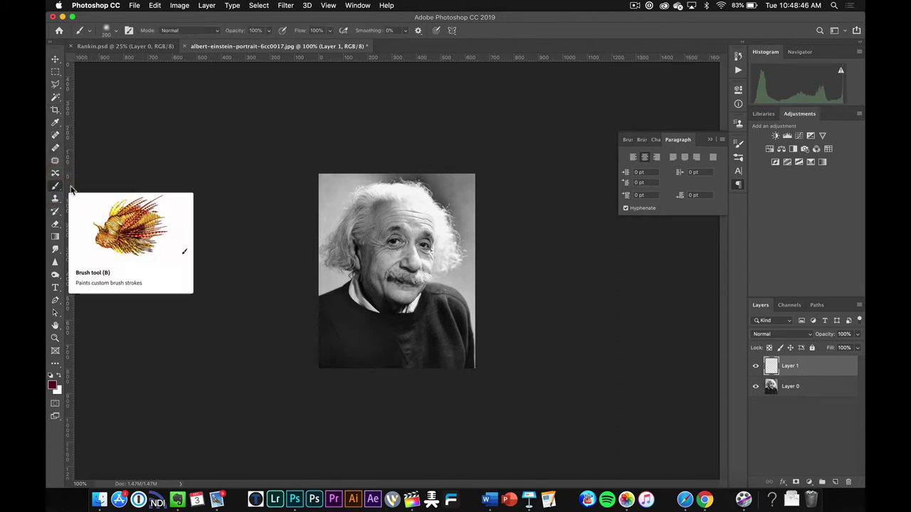
key(bracketleft)
key(bracketleft)
key(bracketleft)
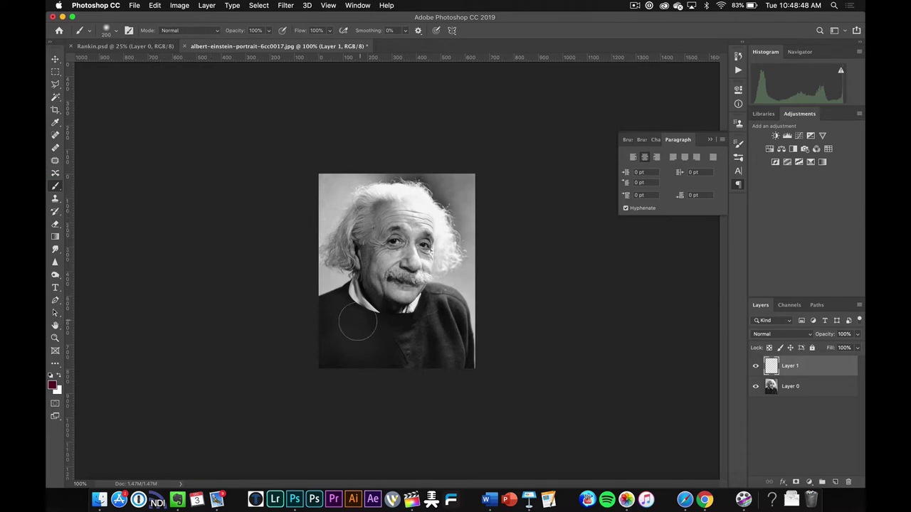
key(bracketleft)
key(bracketleft)
key(bracketleft)
click(51, 376)
click(52, 385)
drag(158, 240, 166, 201)
click(271, 135)
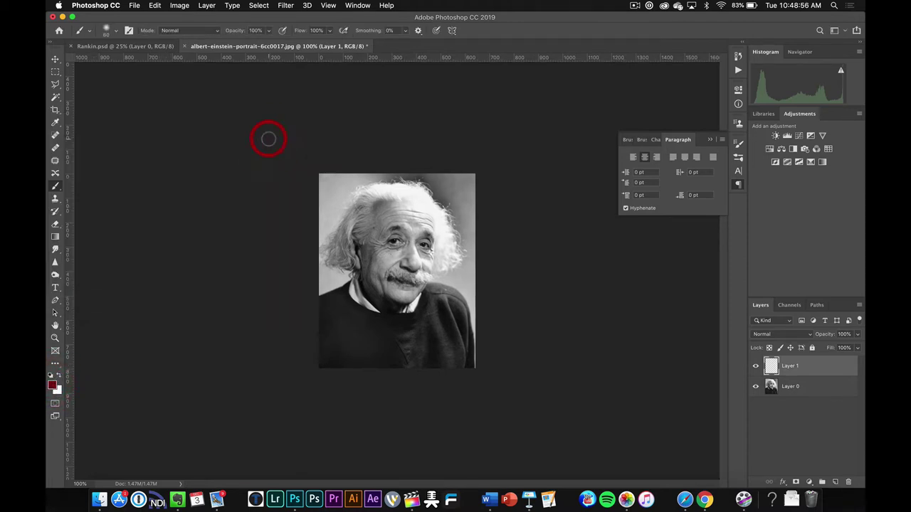
Step: With the brush size reduced to 10, trace the shoulder edge up to the ear and the jawline around the chin
key(bracketleft)
key(bracketleft)
key(bracketleft)
key(bracketleft)
key(bracketleft)
key(super+equal)
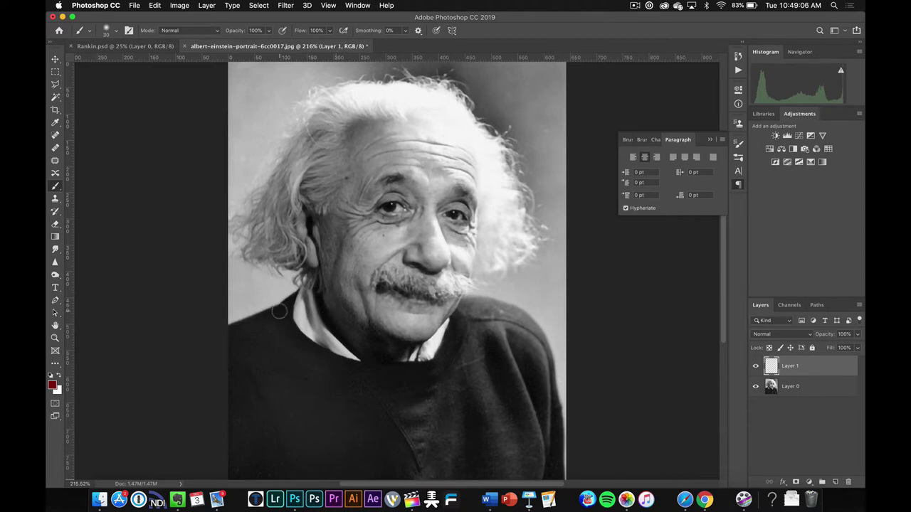
key(bracketleft)
key(bracketleft)
drag(230, 325, 298, 288)
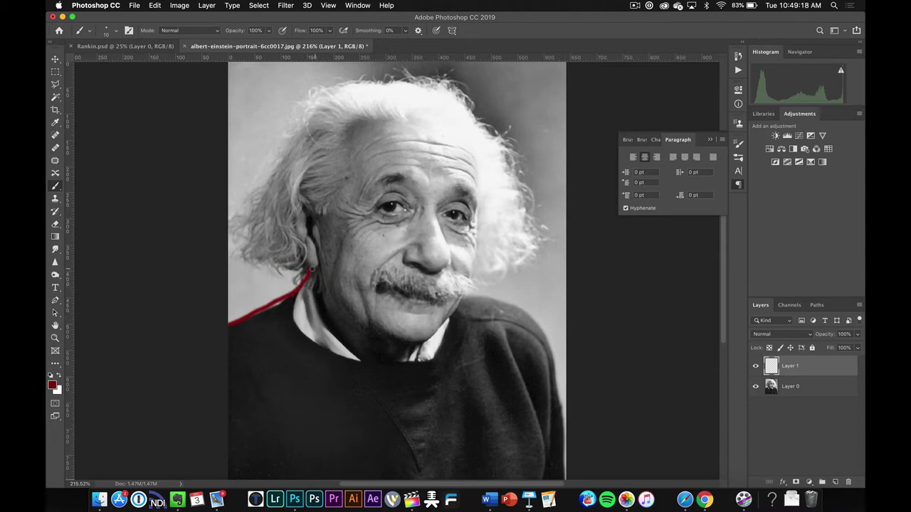
drag(317, 268, 325, 287)
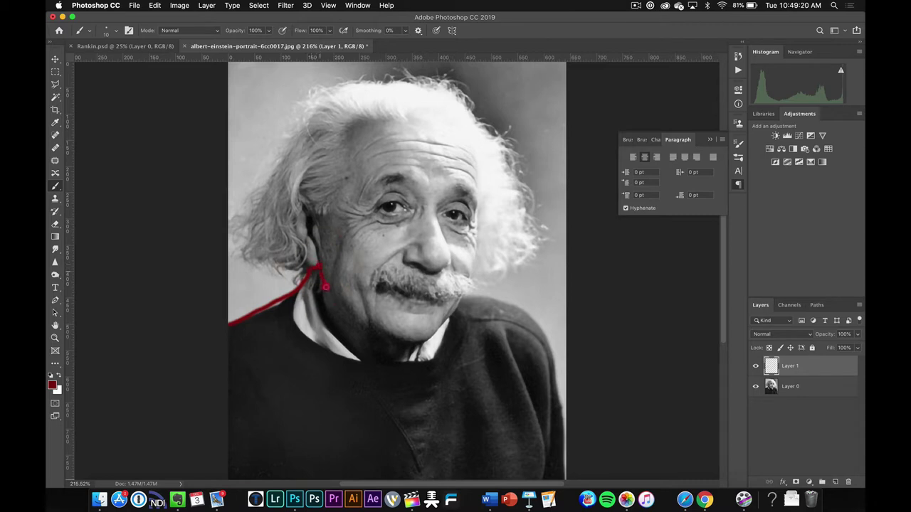
mouse_move(355, 319)
mouse_down()
mouse_move(397, 343)
mouse_move(422, 343)
mouse_move(461, 299)
mouse_up()
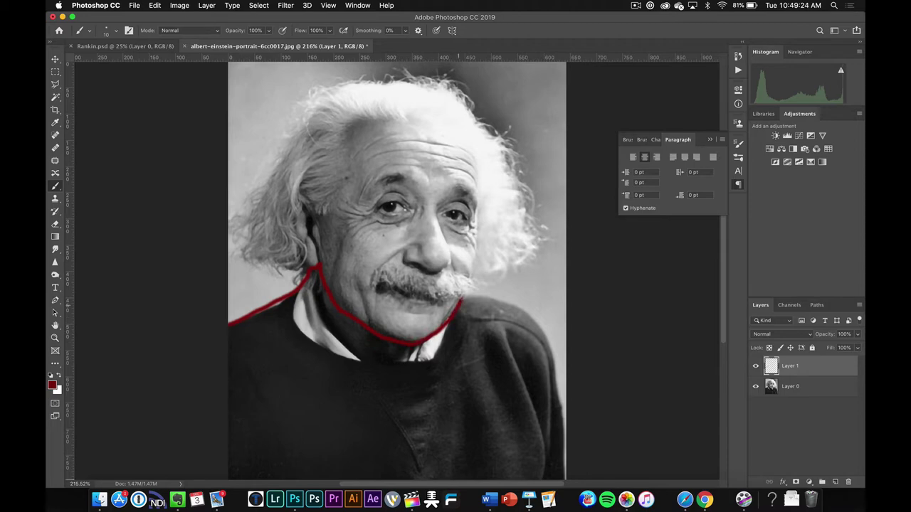
Step: Trace the moustache's upper edge, plus the cheek crease and the crease below the lip using brush size 5
click(421, 337)
mouse_move(418, 271)
mouse_down()
mouse_move(378, 269)
mouse_move(372, 281)
mouse_move(414, 269)
mouse_move(478, 286)
mouse_up()
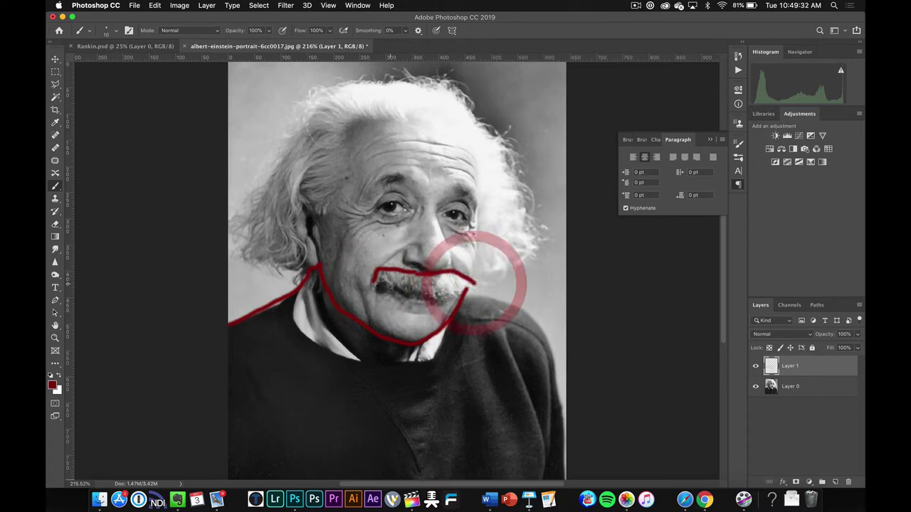
key(super)
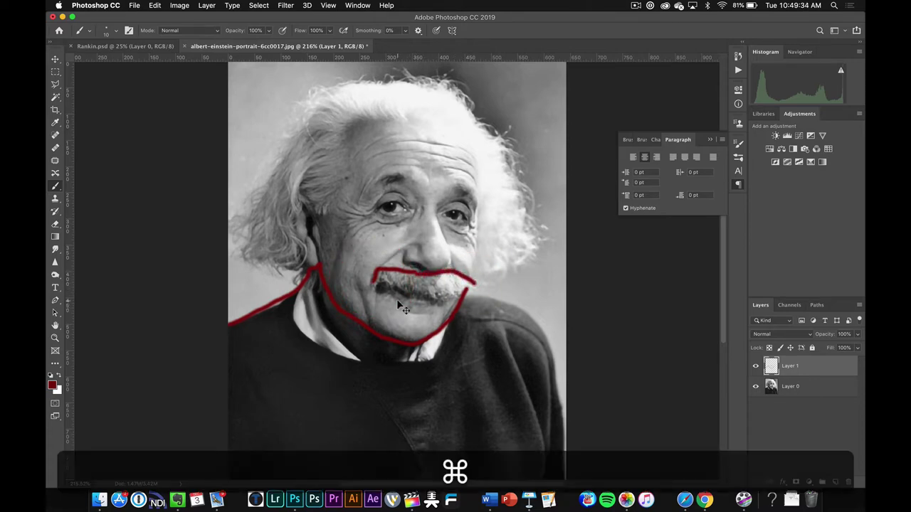
scroll(396, 299, up, 5)
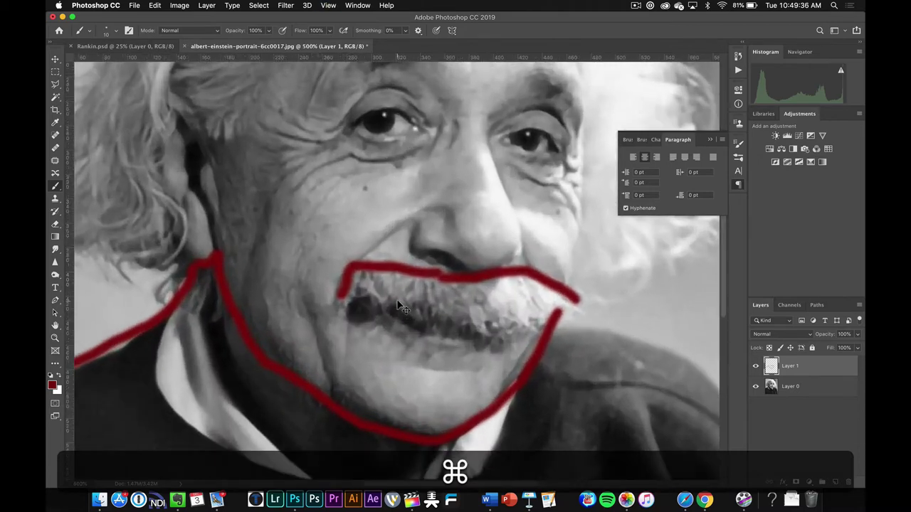
scroll(397, 299, down, 3)
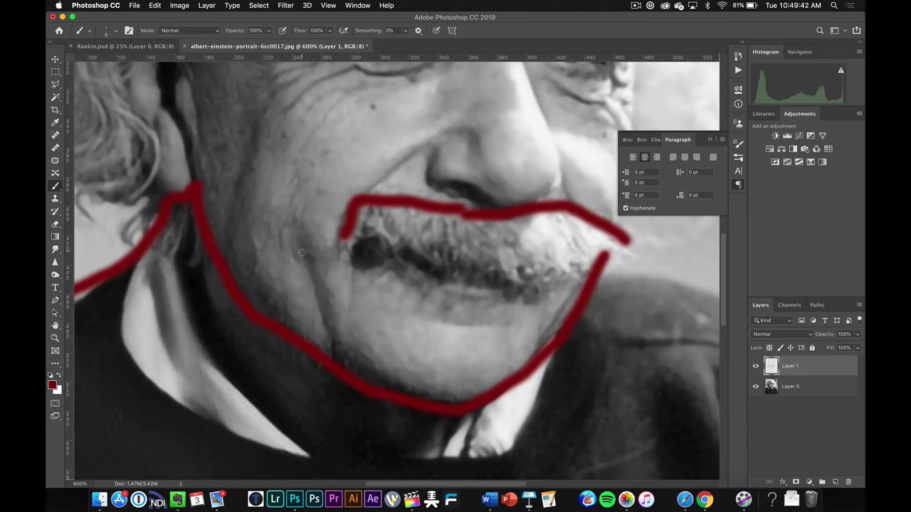
drag(300, 247, 332, 359)
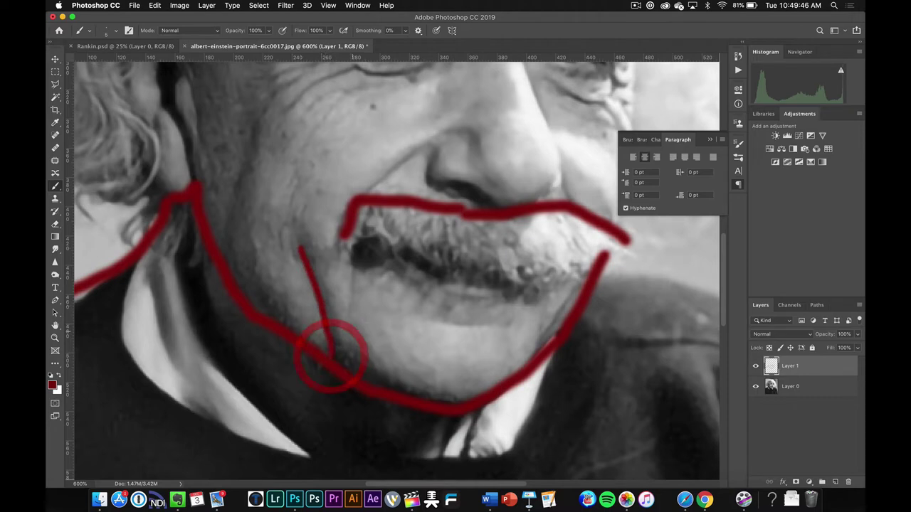
drag(441, 325, 502, 326)
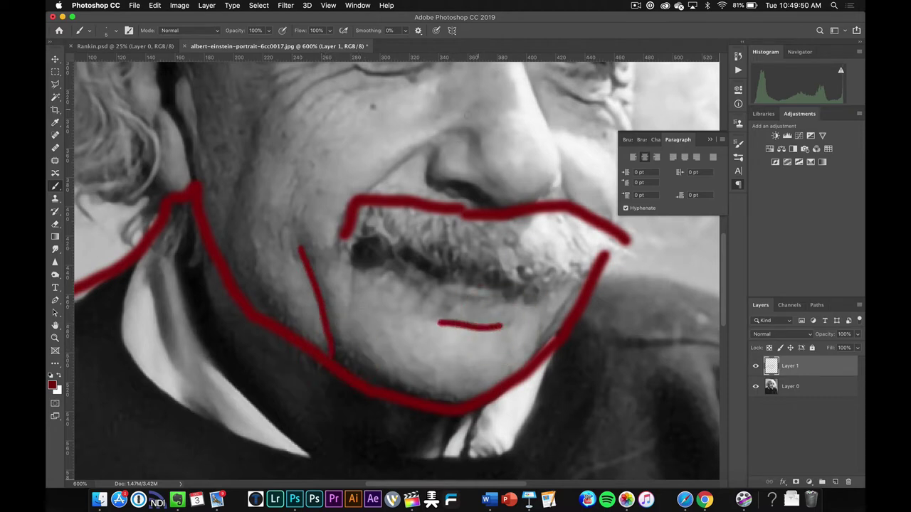
Step: Trace the nose, including its wing, underside, far edge and the nostril, with finer strokes
drag(443, 133, 476, 147)
mouse_move(432, 149)
mouse_down()
mouse_move(432, 186)
mouse_move(465, 181)
mouse_move(508, 200)
mouse_move(560, 168)
mouse_up()
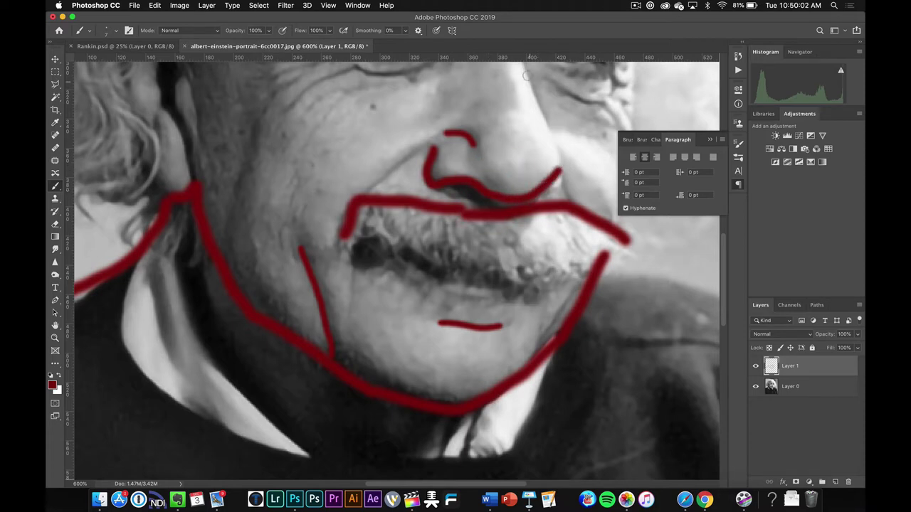
drag(527, 71, 560, 172)
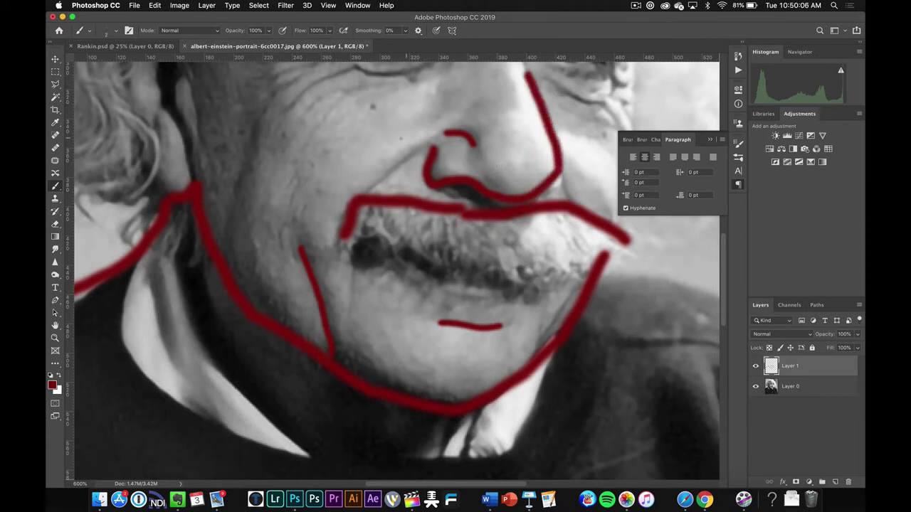
drag(442, 190, 471, 205)
Step: Outline the upper and lower lid lines of the eye nearest the ear with brush size 2
scroll(395, 270, up, 5)
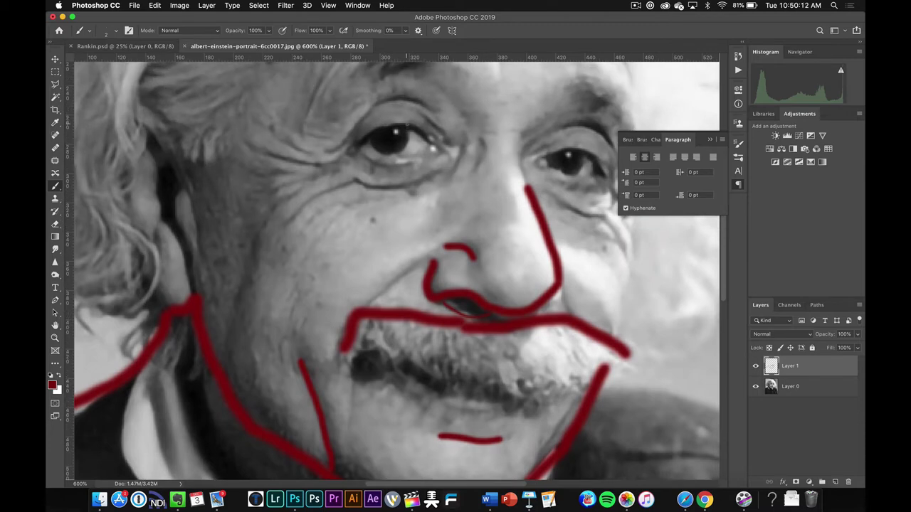
scroll(396, 270, up, 2)
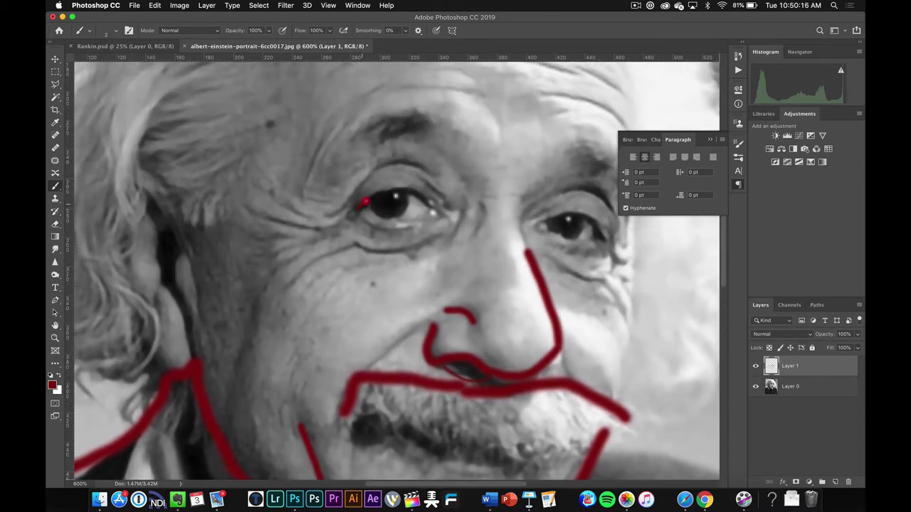
drag(365, 202, 382, 191)
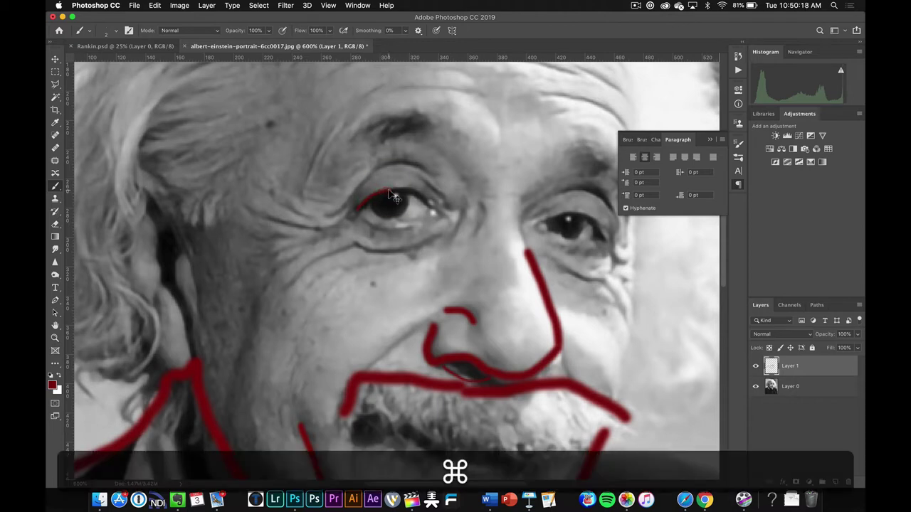
key(super+plus)
key(super+plus)
key(super+plus)
key(super+plus)
scroll(387, 188, up, 4)
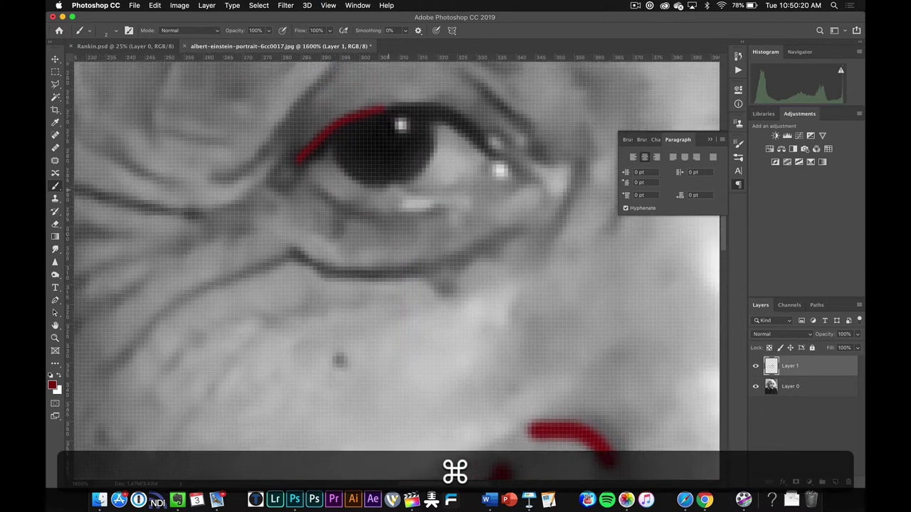
mouse_move(384, 166)
mouse_down()
mouse_move(461, 174)
mouse_move(496, 208)
mouse_up()
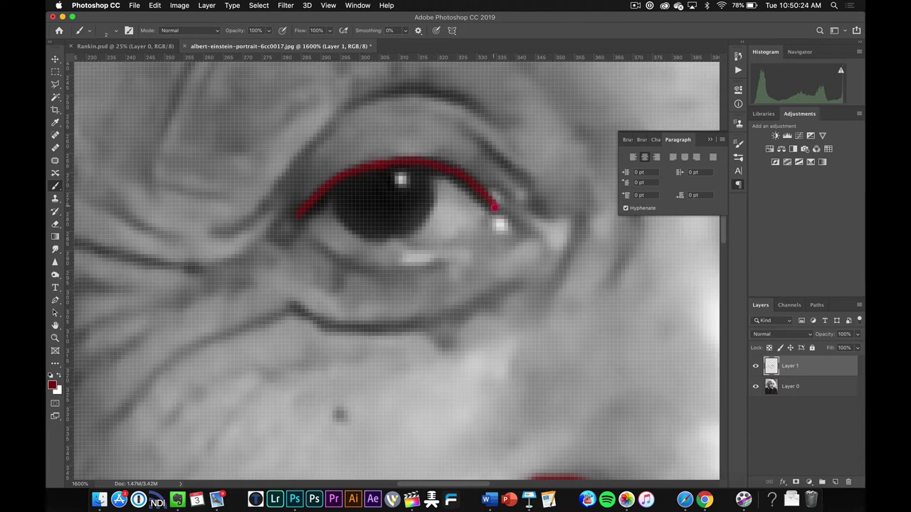
mouse_move(299, 216)
mouse_down()
mouse_move(365, 252)
mouse_move(437, 237)
mouse_move(497, 209)
mouse_up()
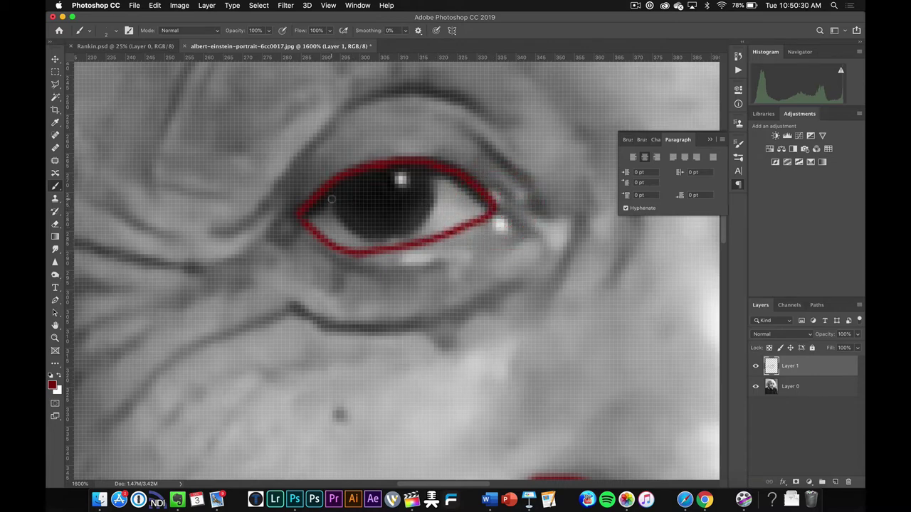
Step: Trace the iris and pupil curves inside the outlined eye, redoing the pupil stroke
mouse_move(330, 199)
mouse_down()
mouse_move(345, 226)
mouse_move(389, 235)
mouse_move(423, 211)
mouse_move(432, 179)
mouse_move(411, 180)
mouse_up()
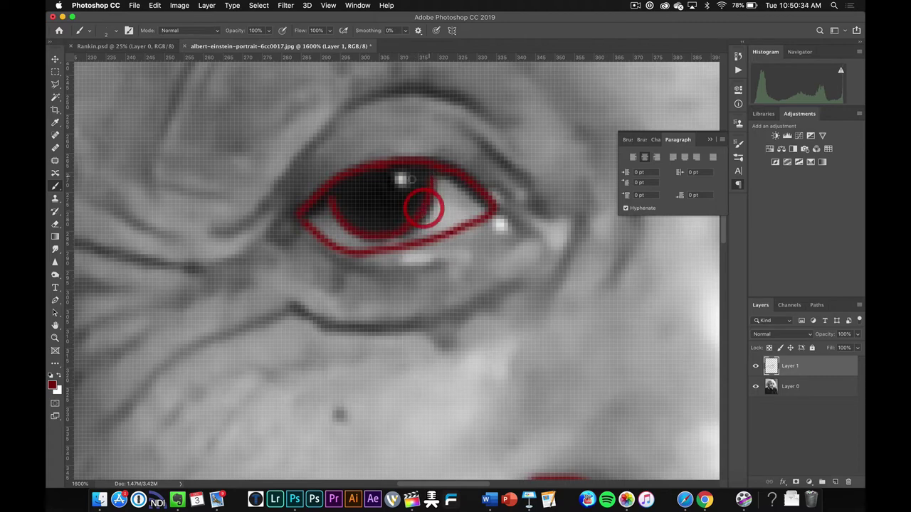
key(super+z)
mouse_move(344, 188)
mouse_down()
mouse_move(384, 213)
mouse_move(407, 204)
mouse_move(422, 178)
mouse_move(404, 185)
mouse_move(399, 173)
mouse_up()
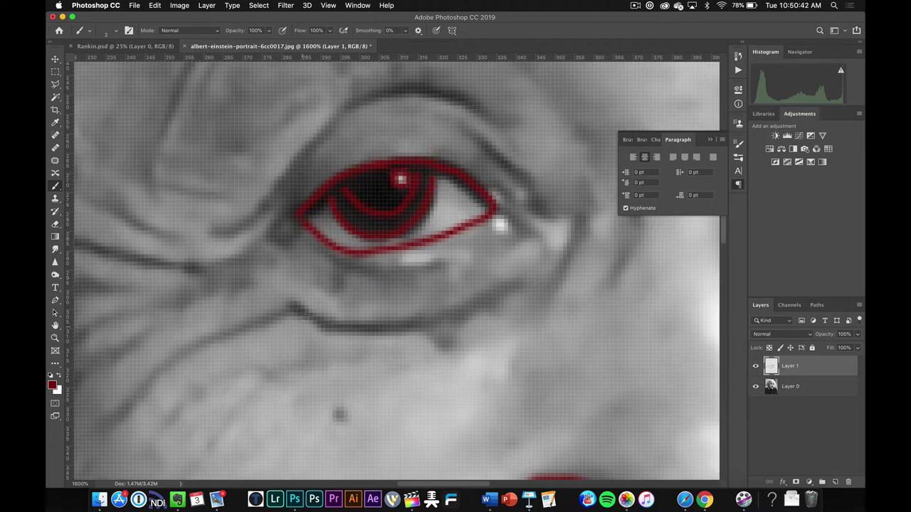
Step: Trace the crease under the eye and the crow's-feet wrinkles at its outer corner
mouse_move(302, 309)
mouse_down()
mouse_move(367, 329)
mouse_move(424, 324)
mouse_move(509, 295)
mouse_up()
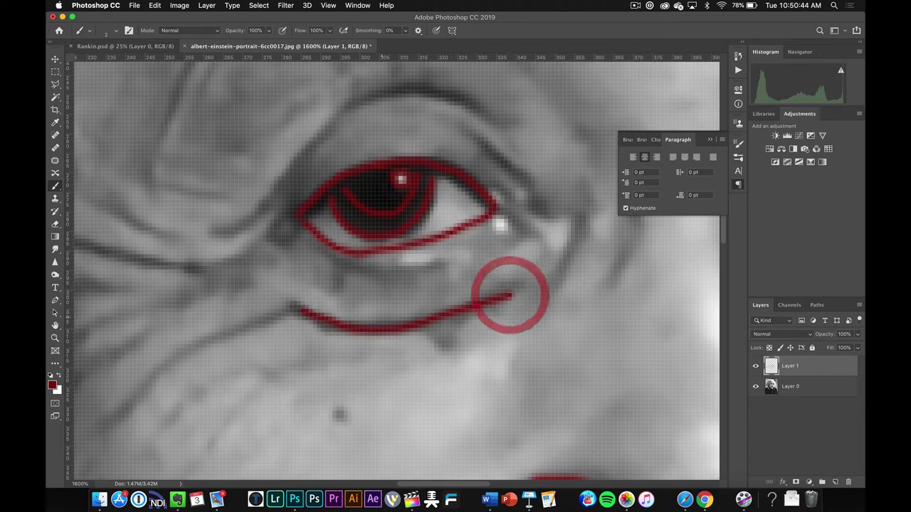
mouse_move(288, 307)
mouse_down()
mouse_move(190, 349)
mouse_move(146, 386)
mouse_up()
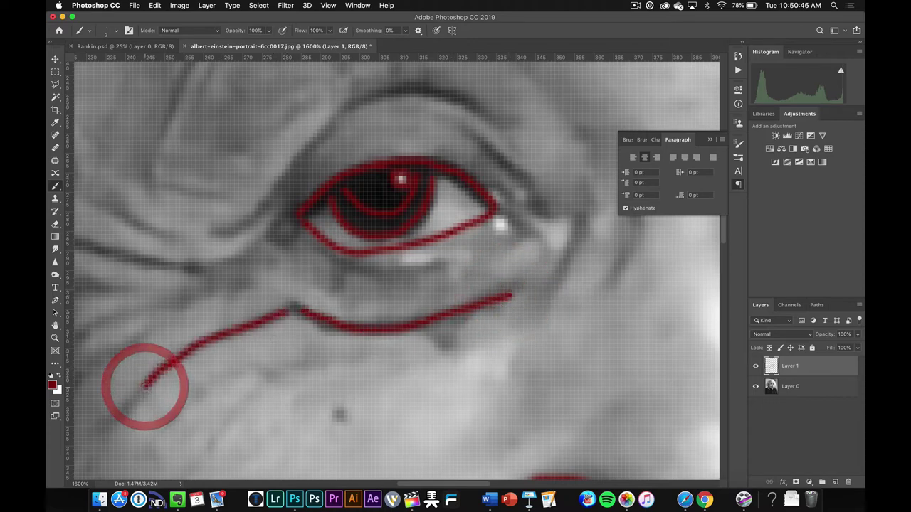
scroll(145, 386, left, 5)
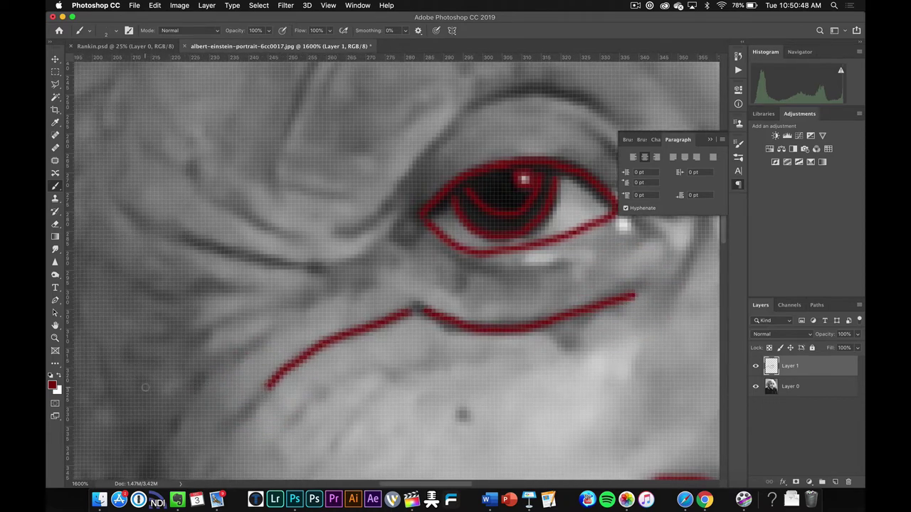
key(super+minus)
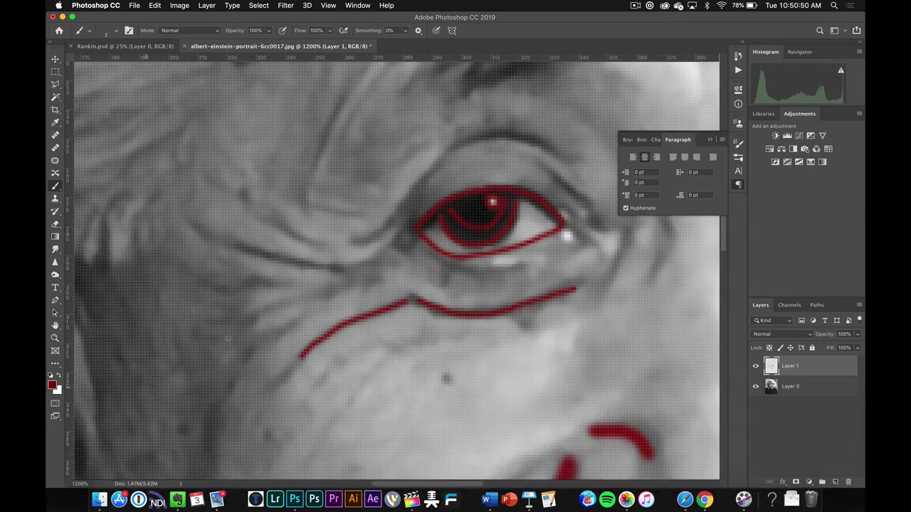
drag(235, 245, 340, 274)
mouse_move(239, 325)
mouse_down()
mouse_move(326, 291)
mouse_move(258, 352)
mouse_up()
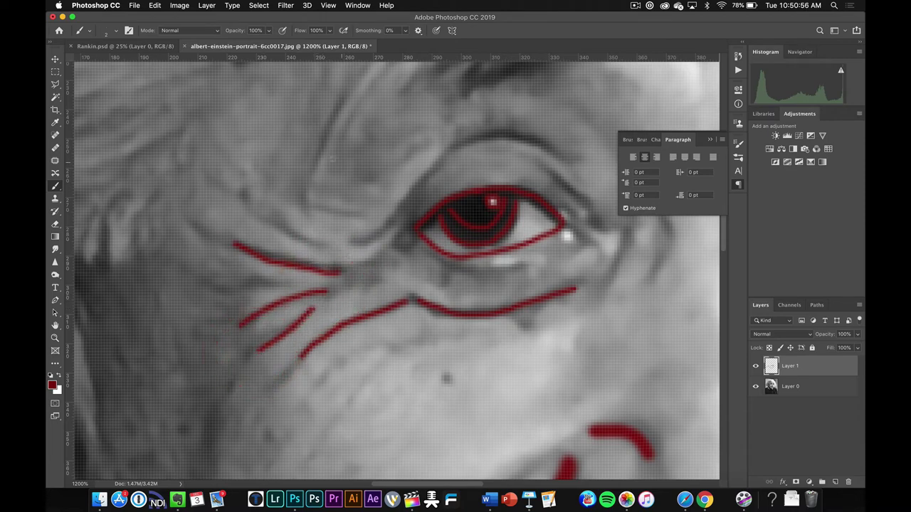
Step: Trace the upper eyelid crease in one curve from the outer corner over the outlined eye
scroll(258, 352, up, 3)
scroll(258, 351, right, 2)
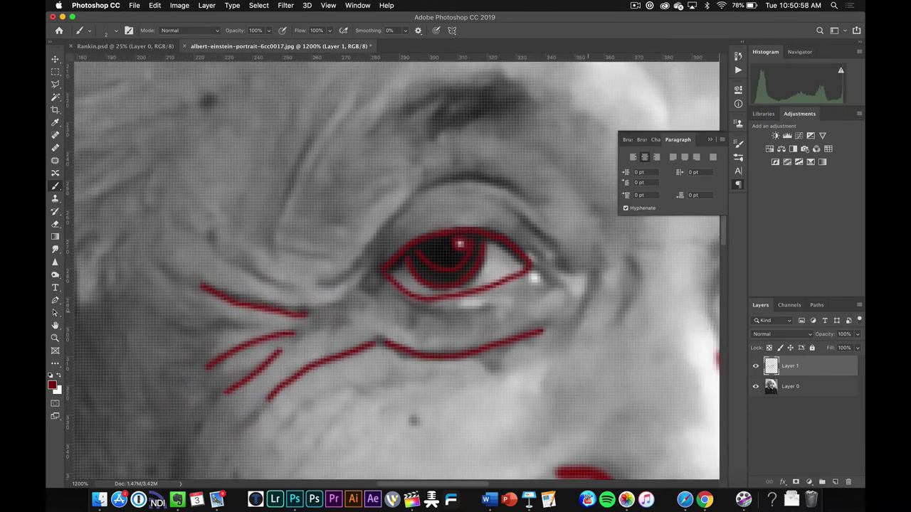
mouse_move(322, 281)
mouse_down()
mouse_move(345, 278)
mouse_move(402, 206)
mouse_move(449, 178)
mouse_move(526, 190)
mouse_up()
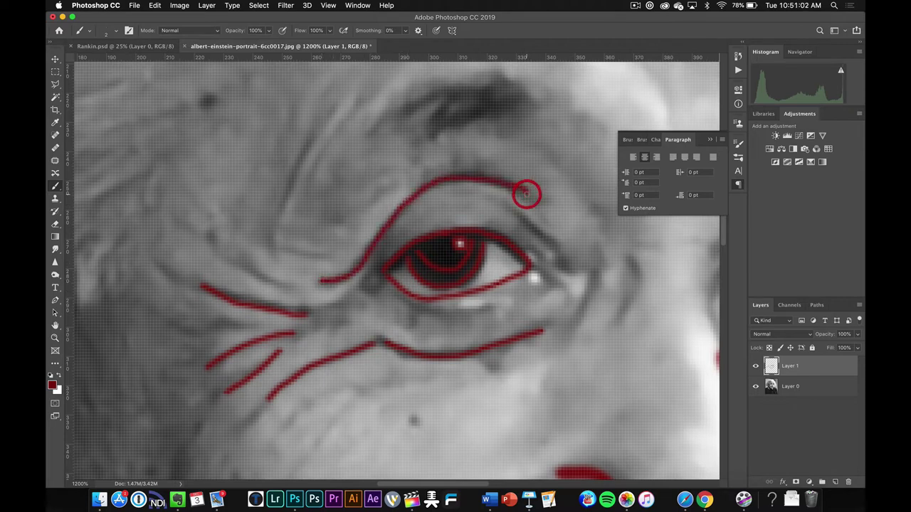
Step: Review the traced red lines against the whole portrait
key(super)
key(super+minus)
key(super+minus)
key(super+minus)
key(super+minus)
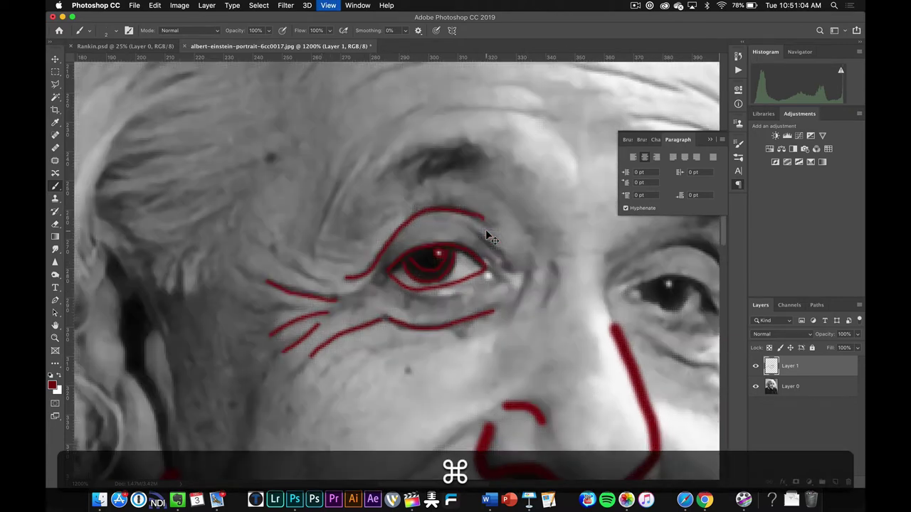
key(super+minus)
key(super+minus)
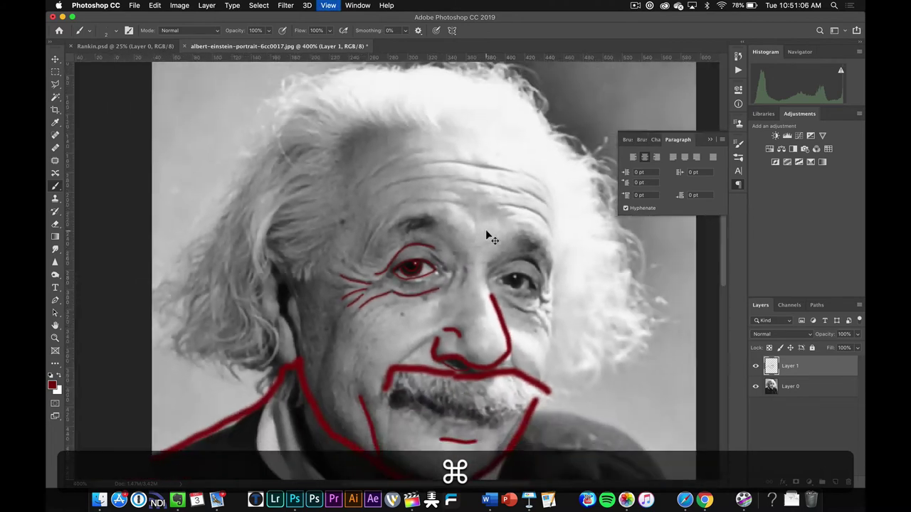
key(super+minus)
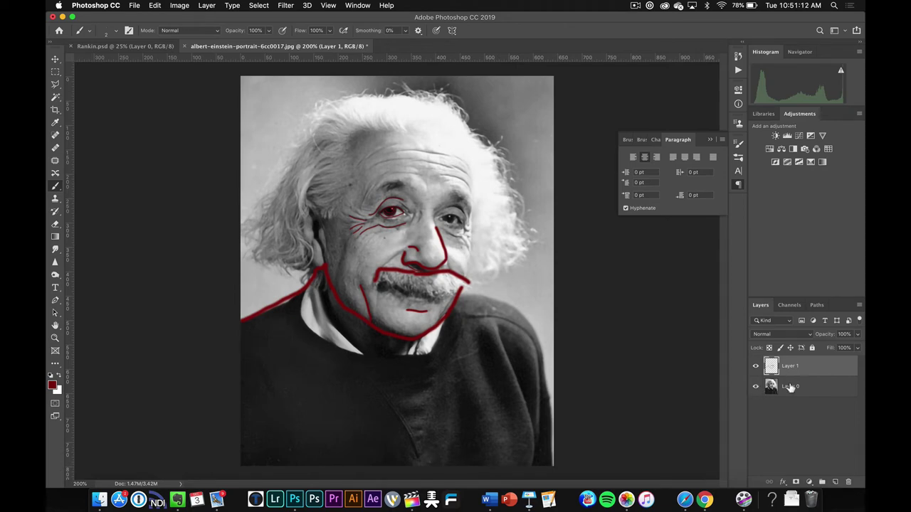
Step: Hide the photo layer to check the red line art alone, show it again and return to the line layer
click(756, 387)
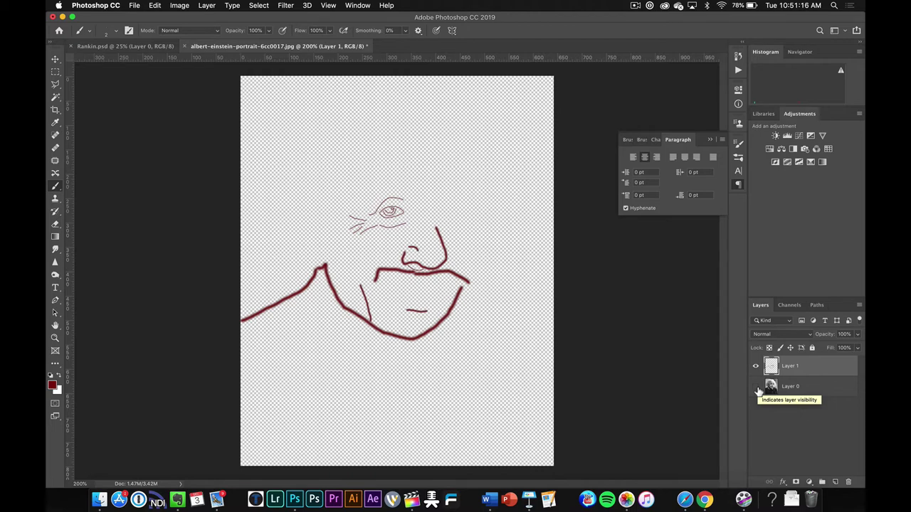
click(757, 387)
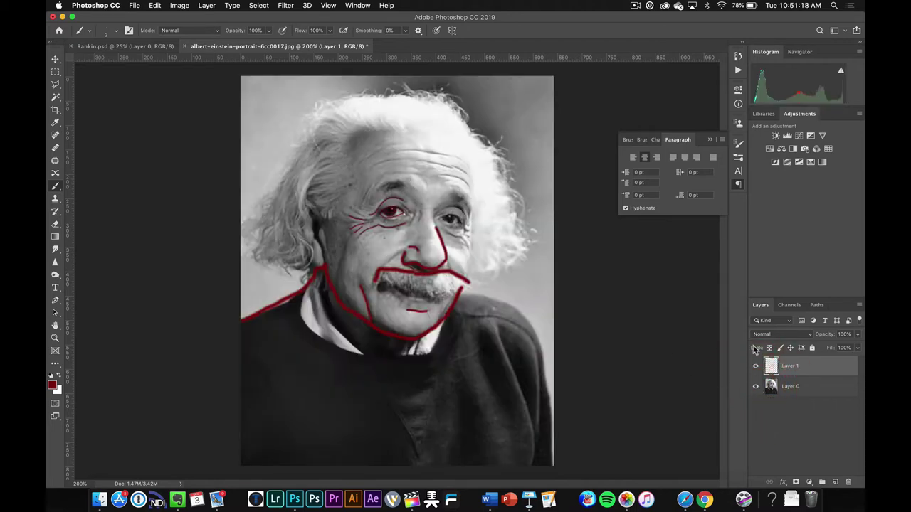
click(785, 365)
Step: Trace the far side of the face, the hairline around the forehead and the ear with a 10 px brush
drag(470, 173, 463, 286)
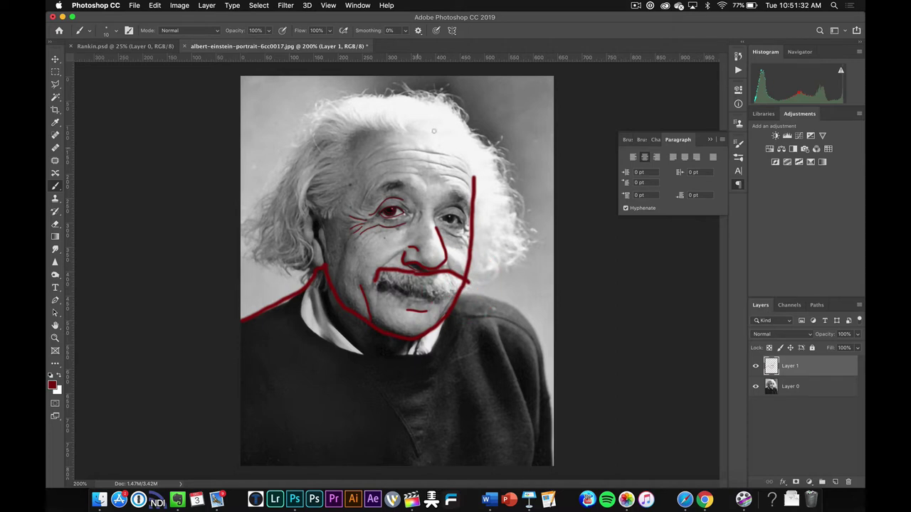
mouse_move(473, 177)
mouse_down()
mouse_move(443, 140)
mouse_move(369, 135)
mouse_move(350, 144)
mouse_move(351, 180)
mouse_move(328, 214)
mouse_up()
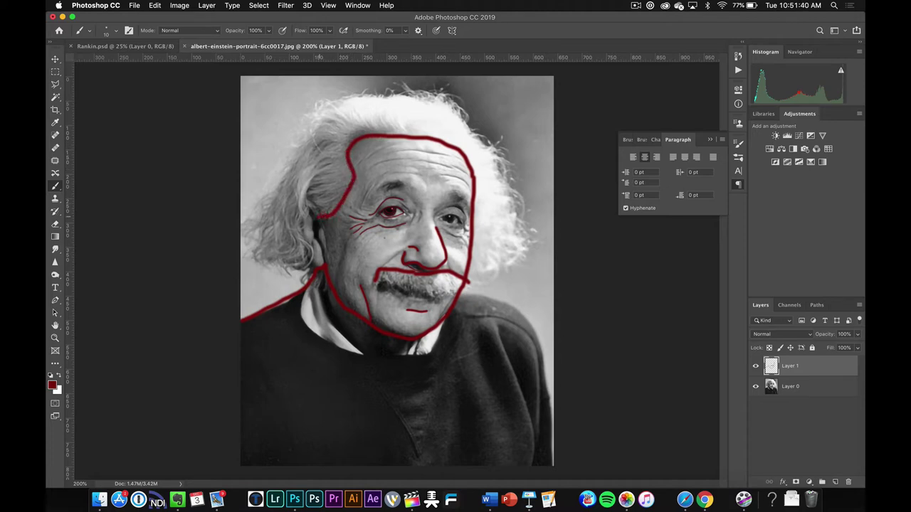
drag(310, 228, 304, 245)
Step: Trace the forehead wrinkles, the short crease above the outer brow and the cheek line with thinner brush strokes
mouse_move(369, 169)
mouse_down()
mouse_move(401, 156)
mouse_move(446, 168)
mouse_up()
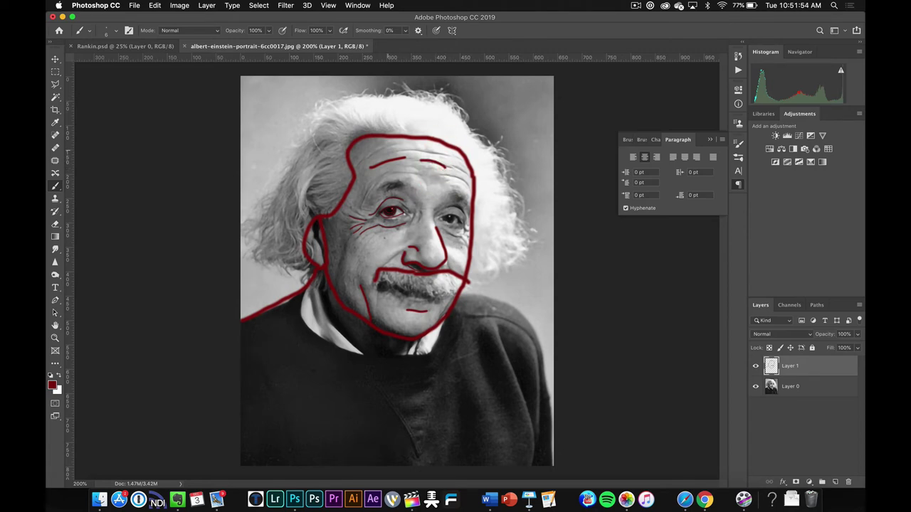
mouse_move(392, 153)
mouse_down()
mouse_move(440, 154)
mouse_move(464, 170)
mouse_move(447, 175)
mouse_move(466, 182)
mouse_move(389, 171)
mouse_move(363, 200)
mouse_up()
key(super+z)
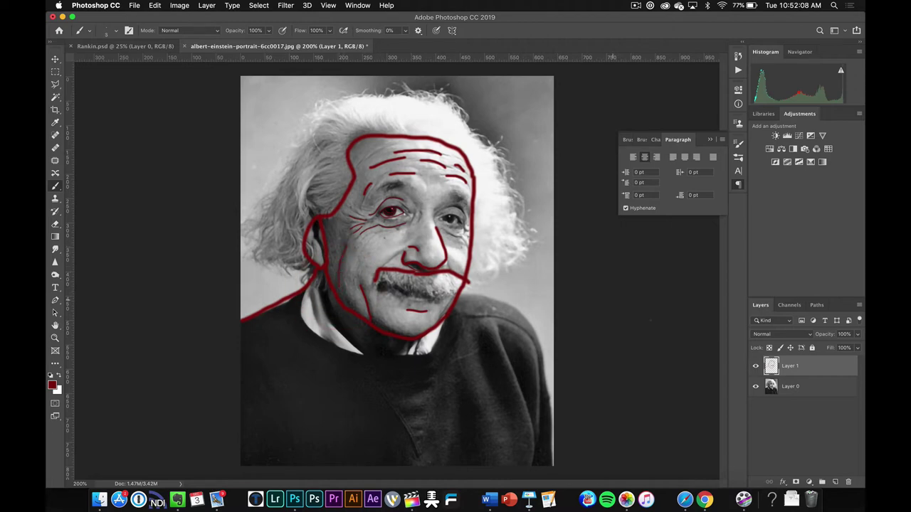
Step: Compare the line art with and without the photo by toggling the photo layer's visibility
click(755, 386)
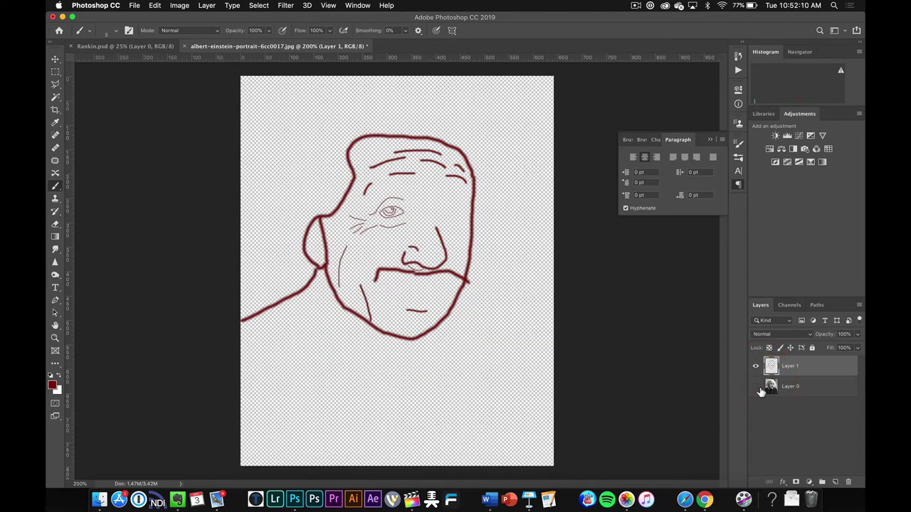
click(757, 387)
click(757, 387)
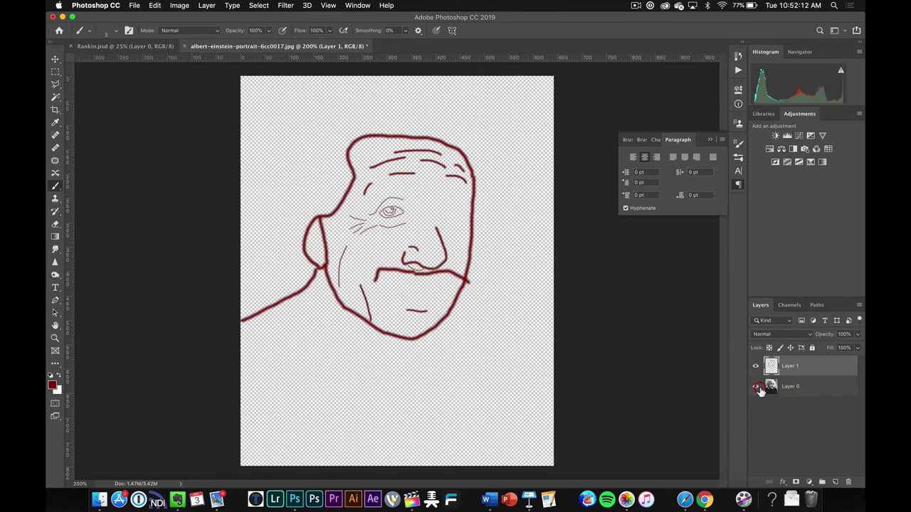
click(757, 387)
click(757, 388)
click(757, 388)
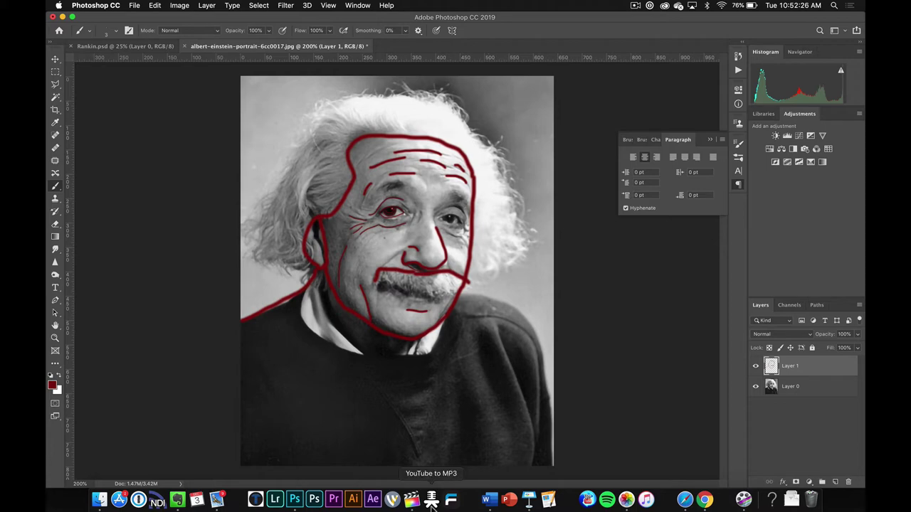
Step: Switch to the Illustrated Portrait presentation in Keynote, review the student example slides 7 to 10, and return to Photoshop
click(528, 501)
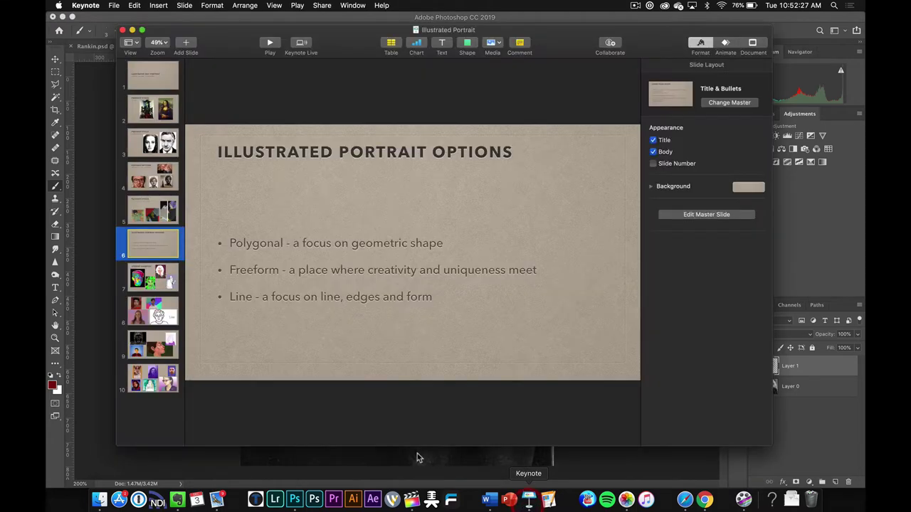
click(160, 309)
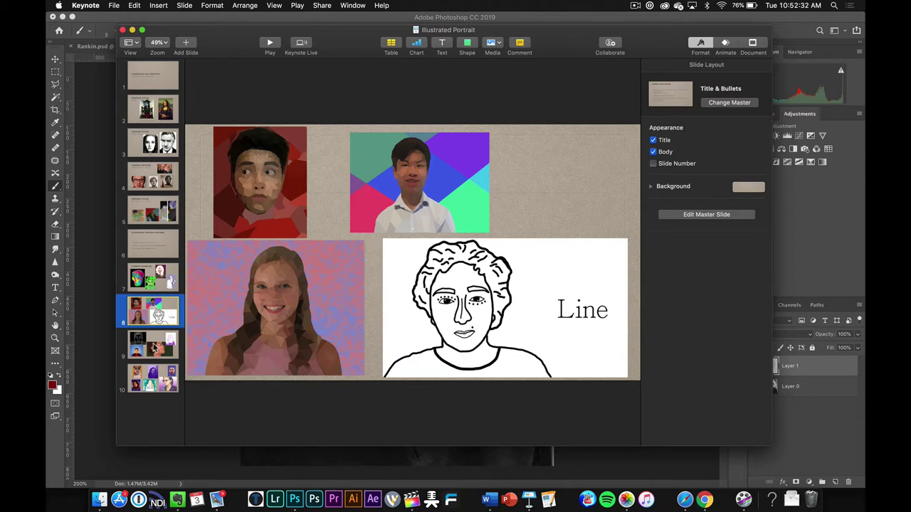
click(169, 282)
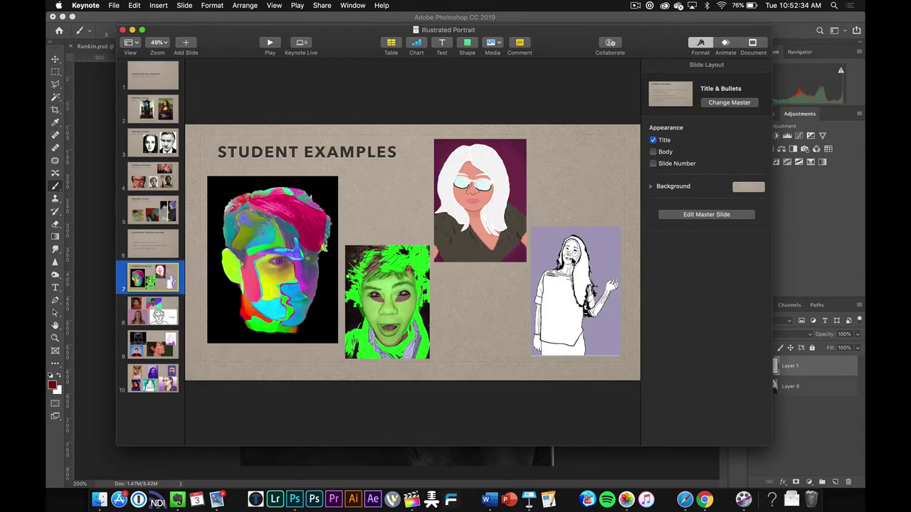
click(170, 340)
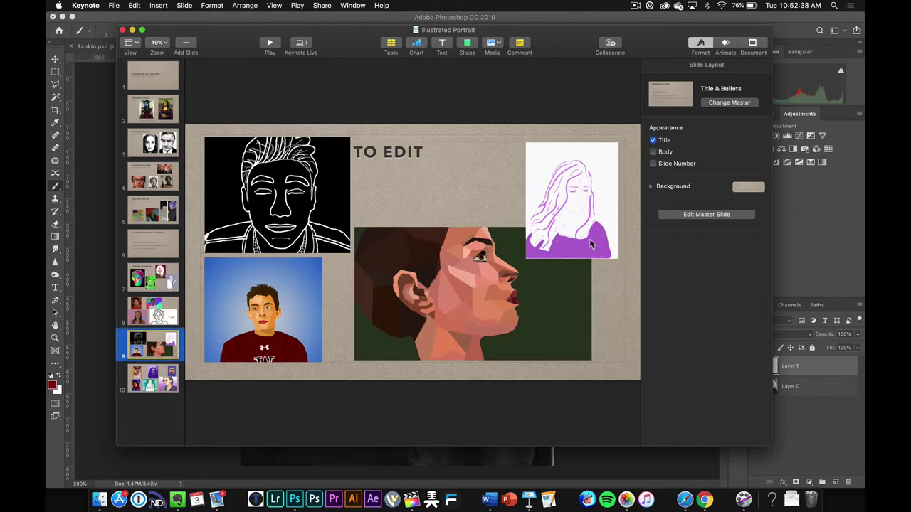
click(146, 388)
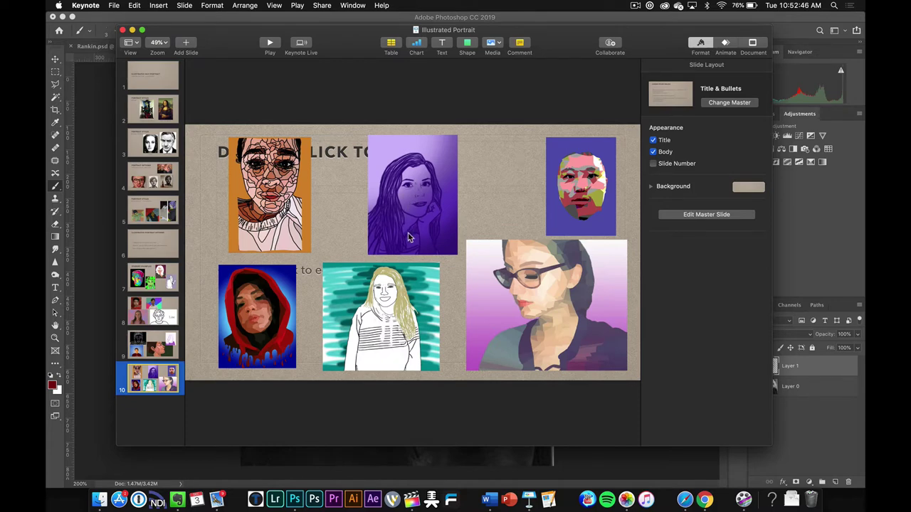
key(super+Tab)
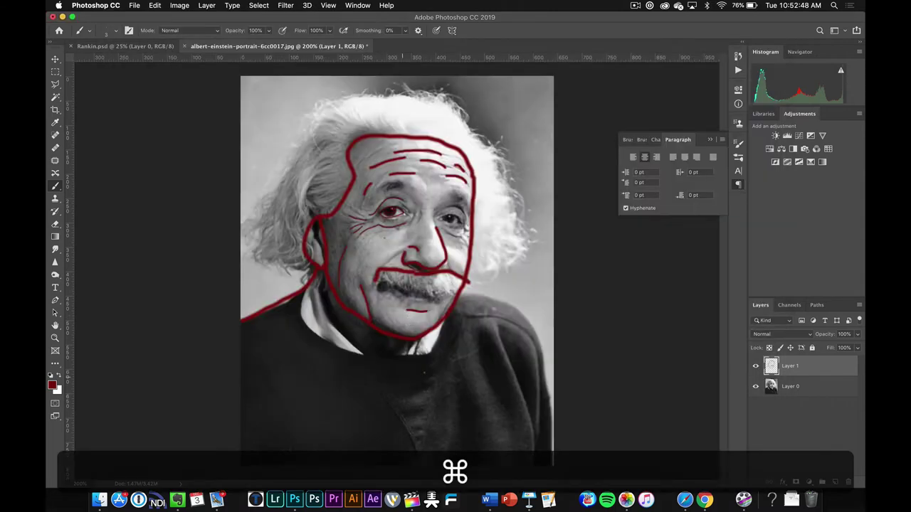
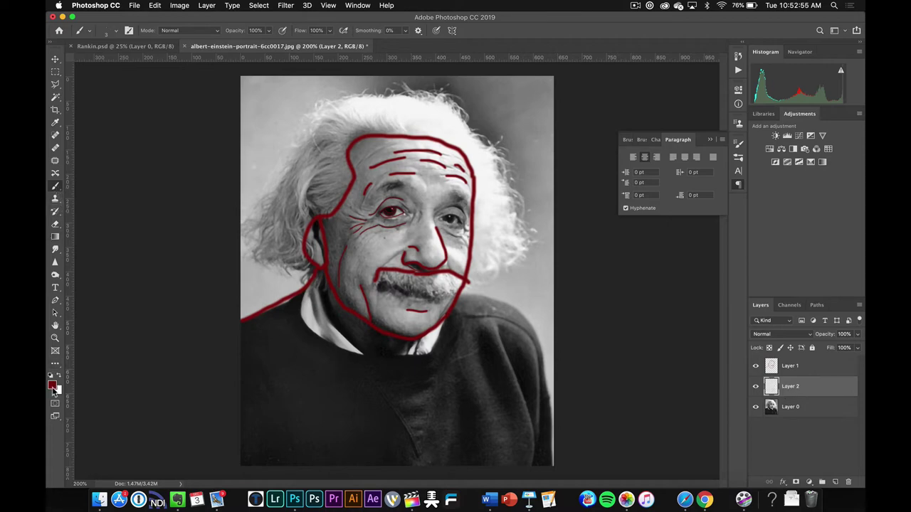
Step: Paint the face and ear in blue #095e81 with a 100 px brush on the layer beneath the line art
click(51, 384)
drag(186, 223, 185, 196)
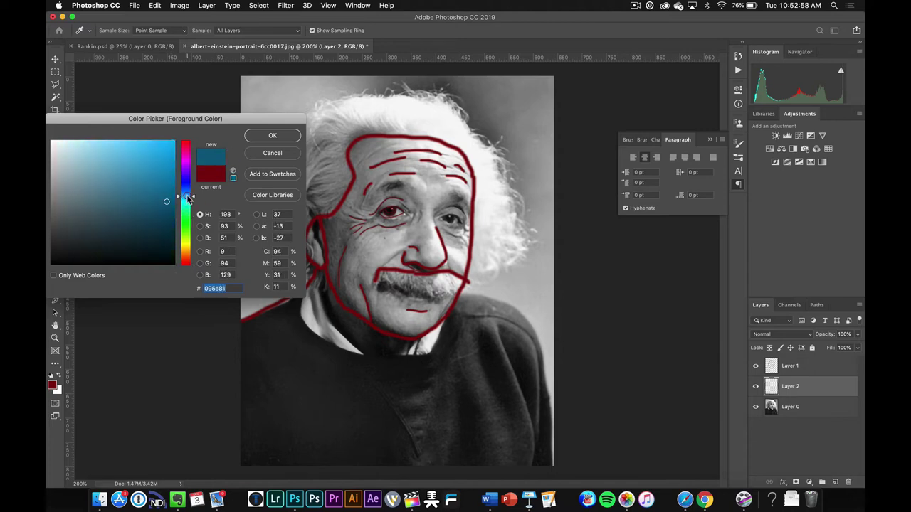
click(273, 135)
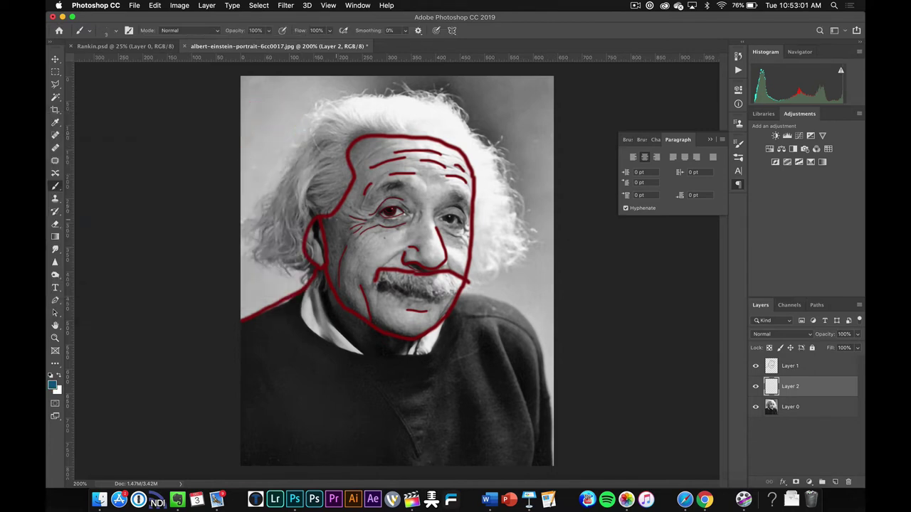
key(bracketright)
key(bracketright)
mouse_move(371, 190)
mouse_down()
mouse_move(328, 247)
mouse_move(356, 286)
mouse_move(399, 317)
mouse_move(445, 270)
mouse_move(427, 299)
mouse_move(459, 235)
mouse_move(457, 172)
mouse_move(436, 158)
mouse_move(365, 158)
mouse_move(367, 194)
mouse_move(425, 160)
mouse_move(422, 206)
mouse_move(357, 283)
mouse_move(410, 243)
mouse_move(432, 203)
mouse_move(421, 257)
mouse_move(378, 244)
mouse_move(401, 198)
mouse_move(382, 264)
mouse_move(406, 276)
mouse_move(442, 253)
mouse_move(446, 272)
mouse_move(426, 285)
mouse_move(412, 333)
mouse_up()
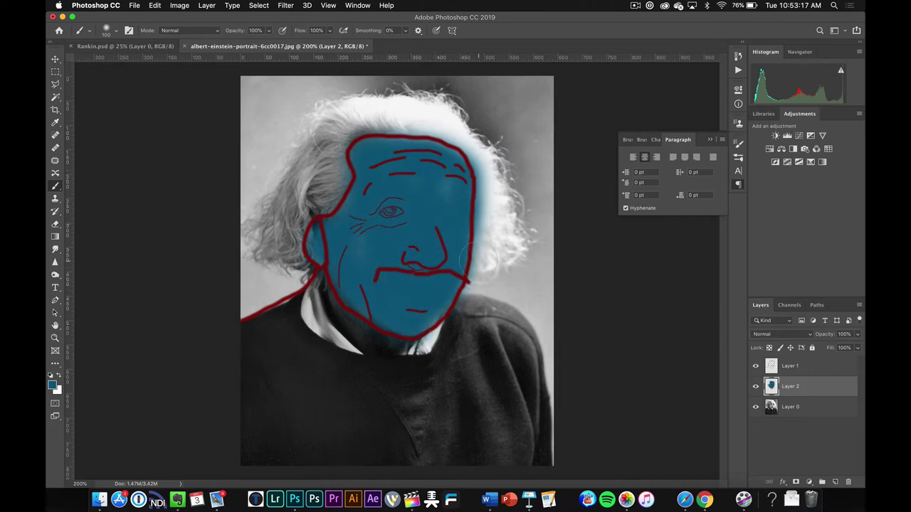
Step: Reduce the blue face layer's opacity to 63% and hide the photo layer
click(856, 333)
drag(858, 348, 840, 349)
click(754, 409)
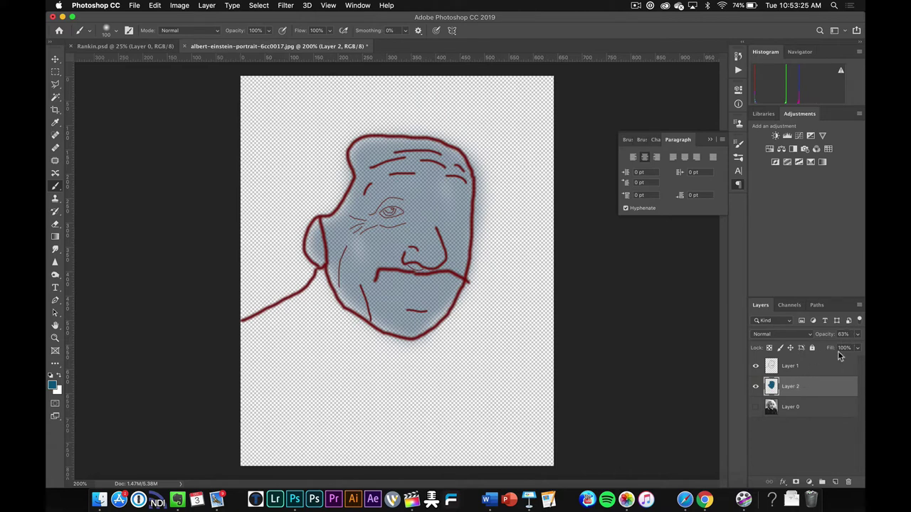
Step: Add a layer above the blue face layer and select a wide diagonal band across the canvas with the Polygonal Lasso
click(836, 482)
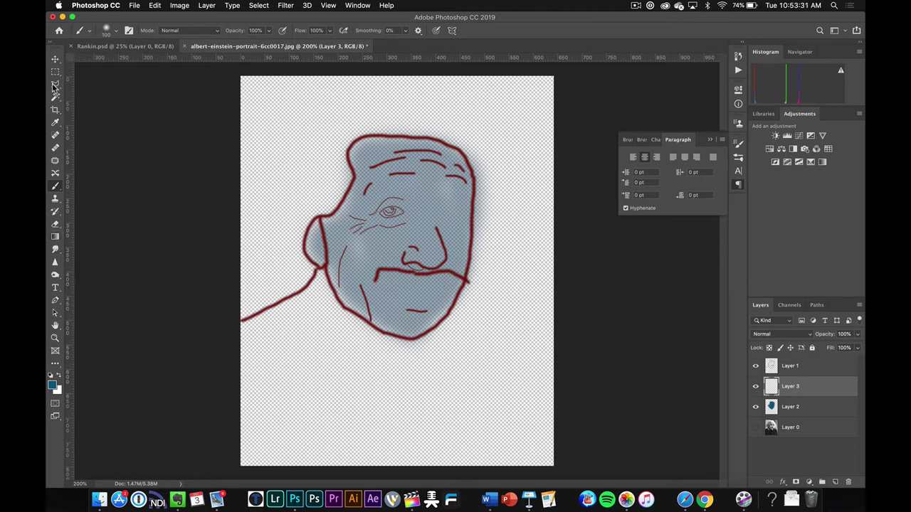
key(l)
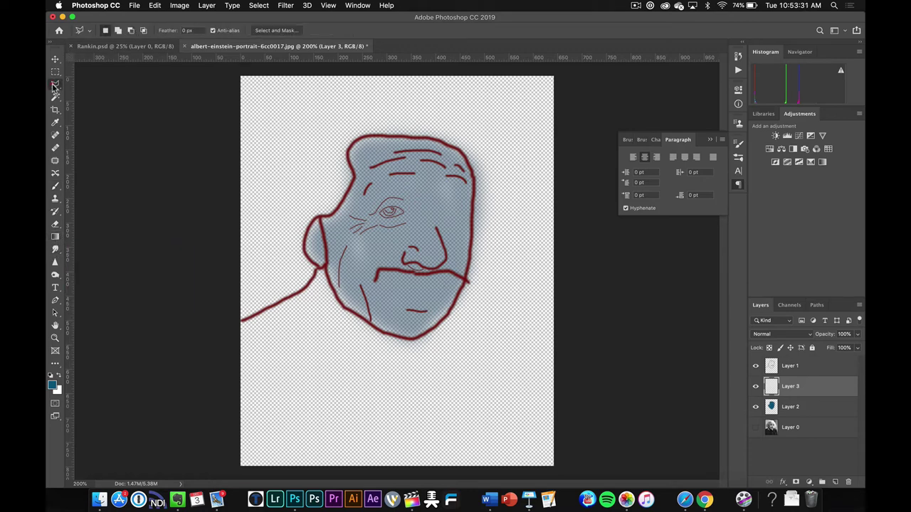
click(236, 224)
click(384, 74)
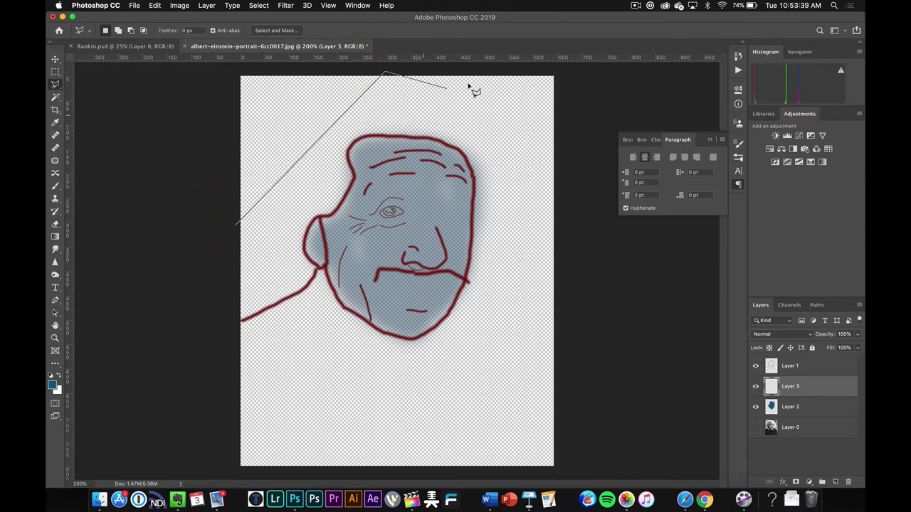
click(569, 71)
click(569, 186)
click(328, 471)
click(225, 471)
click(237, 226)
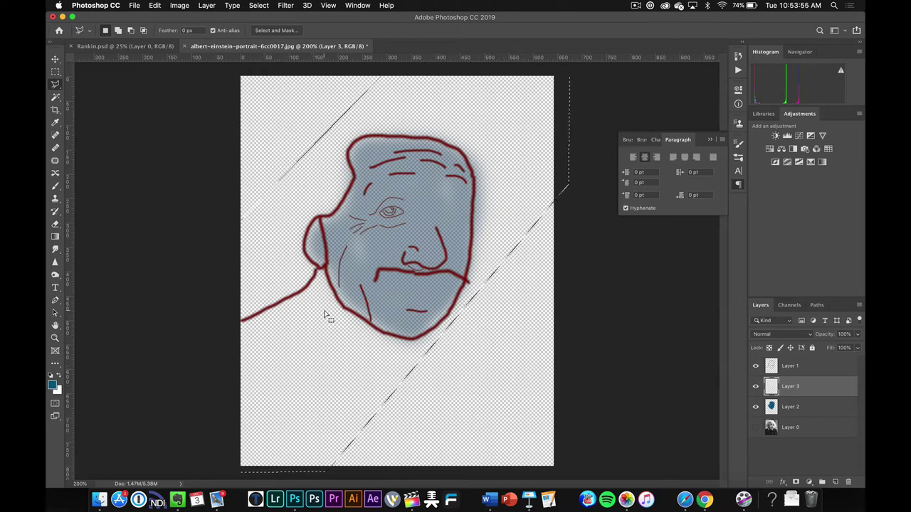
Step: Invert the selection and paint the two corner areas outside the diagonal band black with a 250 px brush
click(259, 5)
click(270, 27)
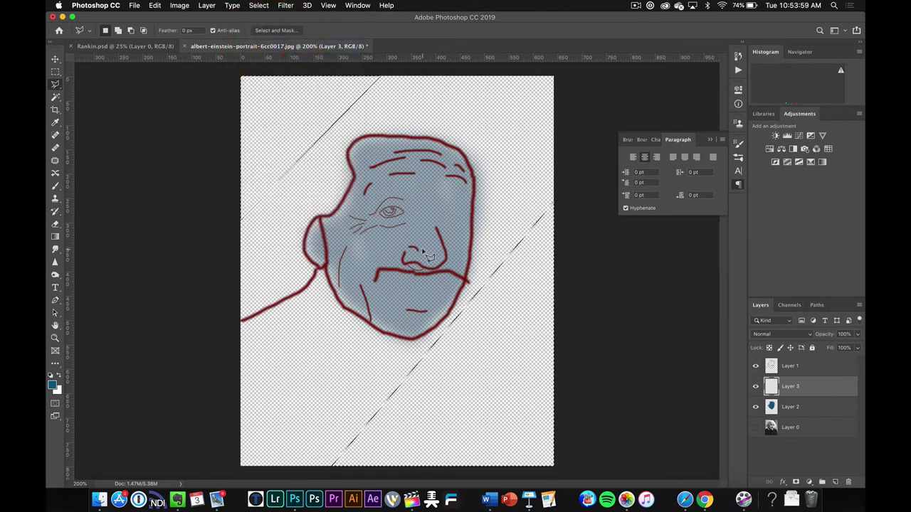
click(50, 375)
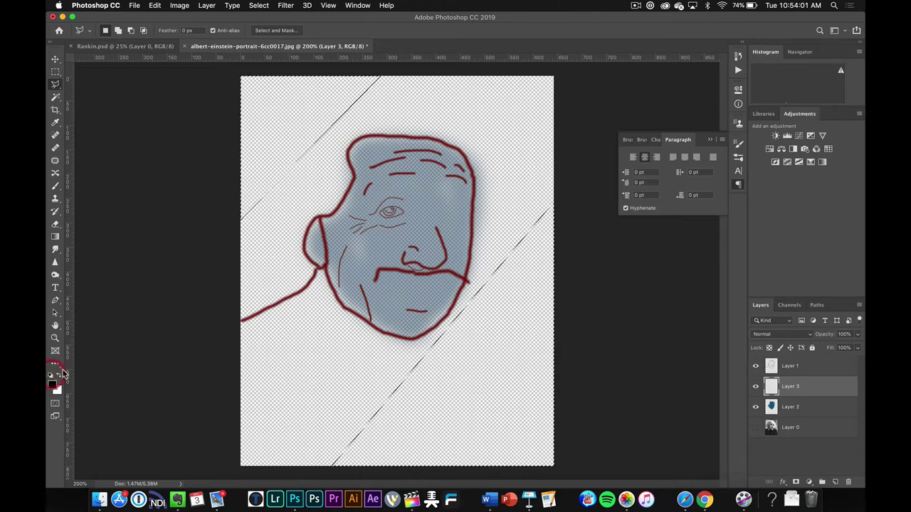
key(b)
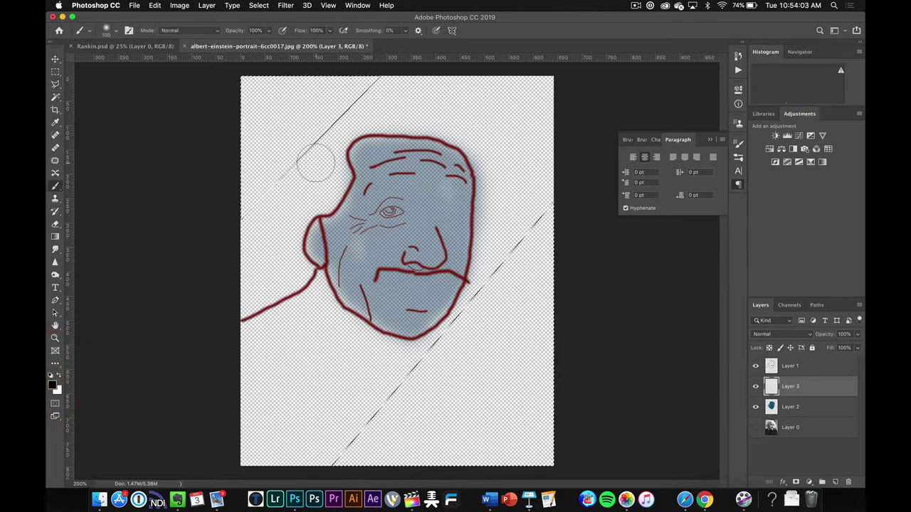
key(bracketright)
key(bracketright)
key(bracketright)
drag(301, 142, 256, 84)
drag(513, 266, 512, 293)
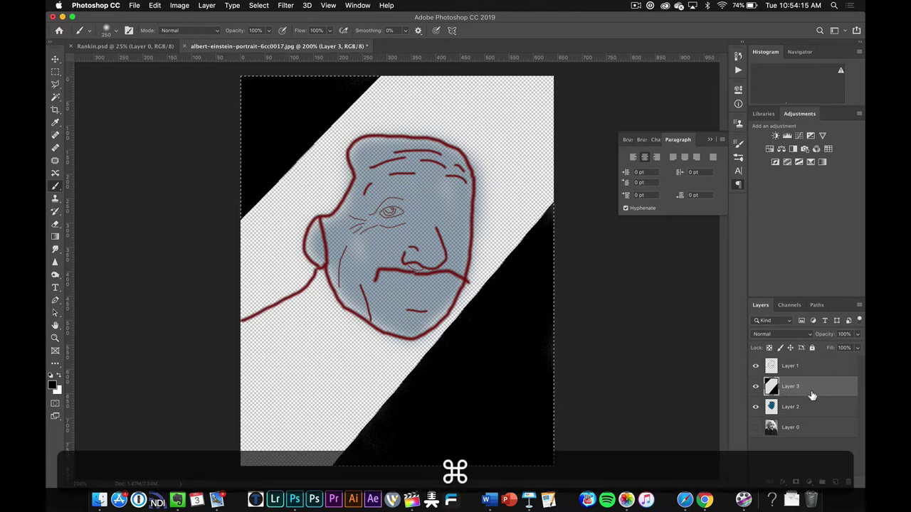
Step: Duplicate the black corners layer, load the copy's pixels as a selection and invert it to select the diagonal band
key(super+j)
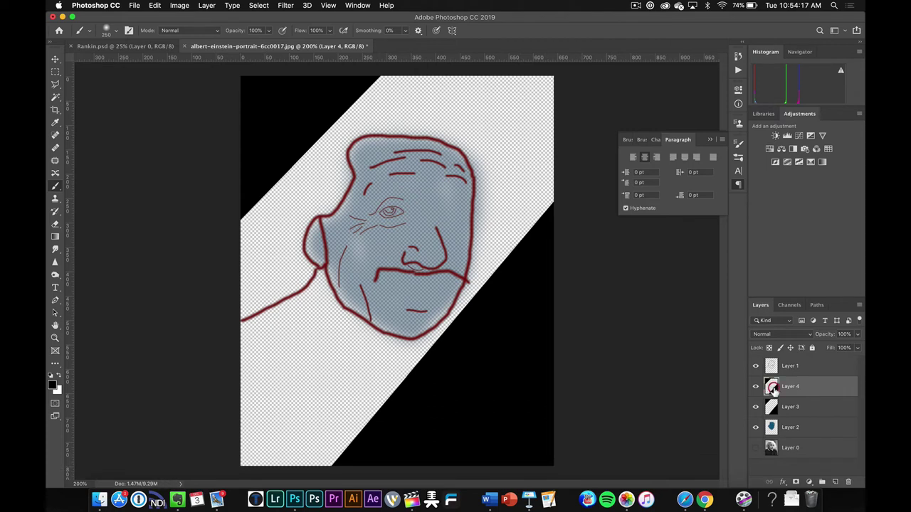
click(774, 406)
click(772, 387)
super+click(772, 387)
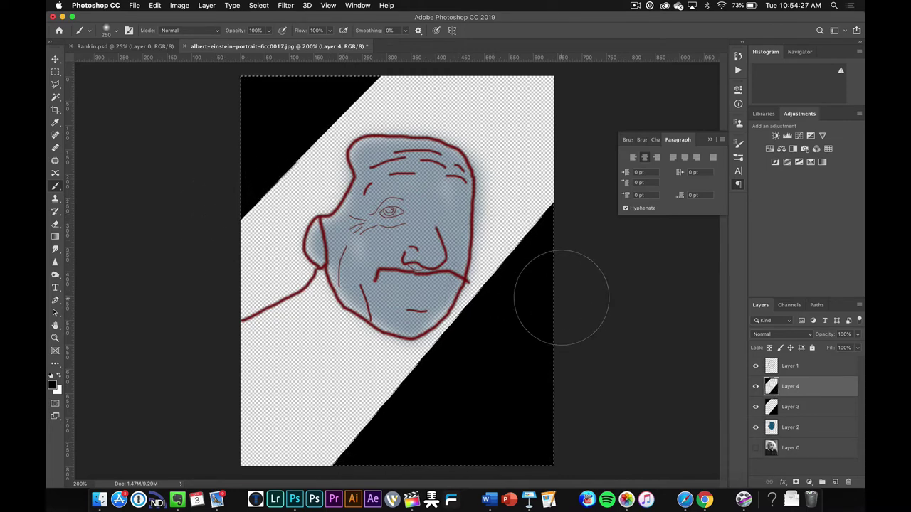
click(258, 5)
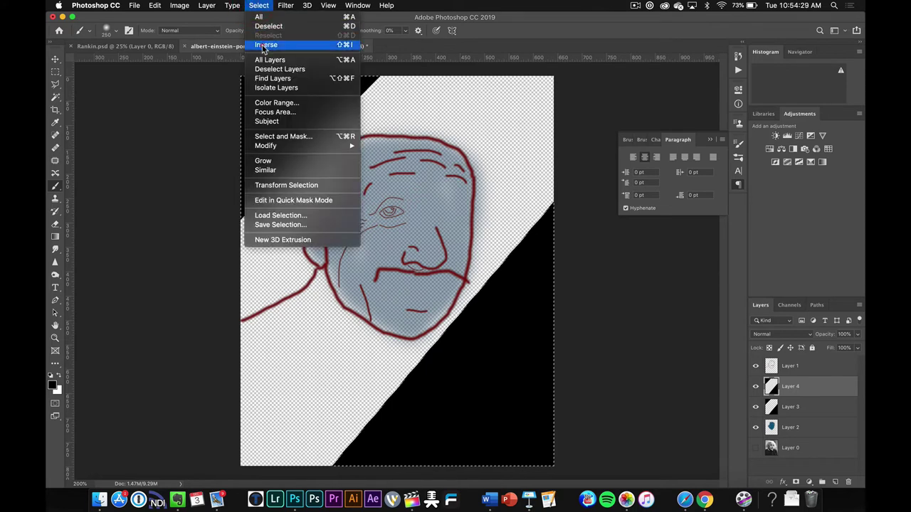
click(262, 41)
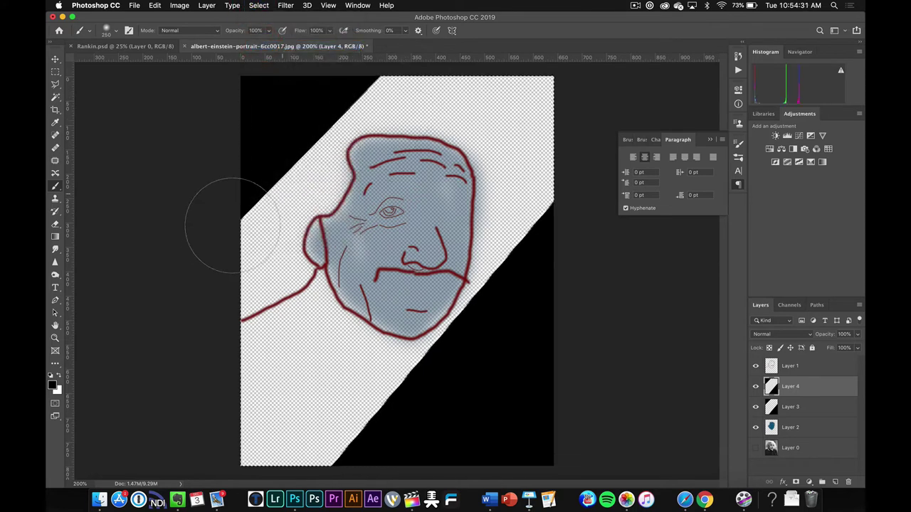
Step: Set the foreground colour picker's hue to 112° and brush a black stroke along the upper edge of the diagonal band
click(57, 376)
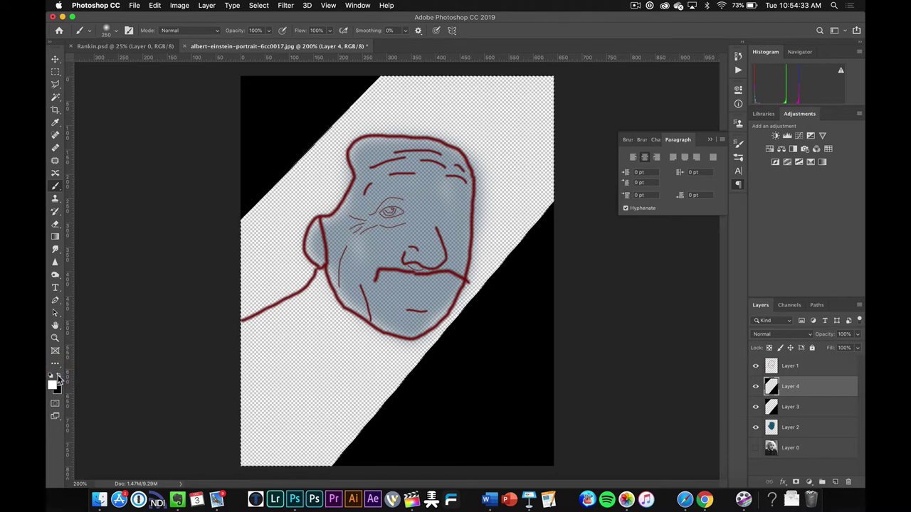
click(57, 376)
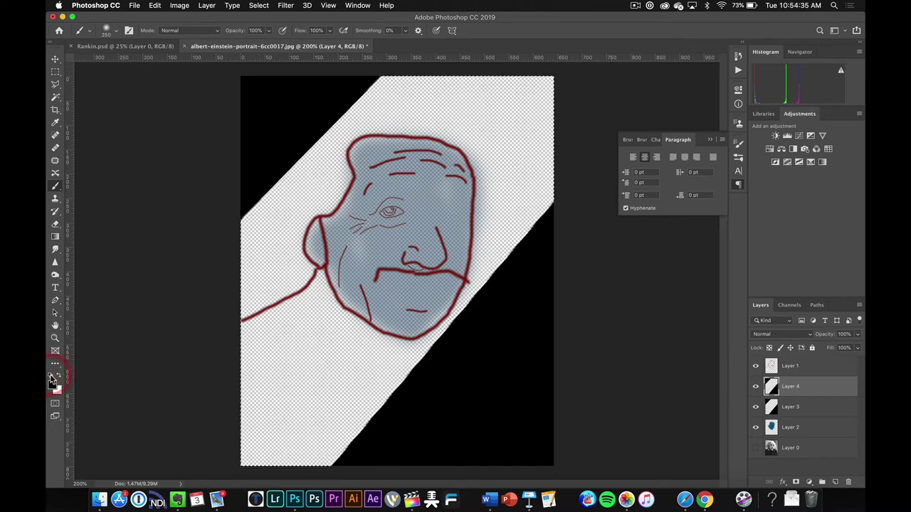
click(54, 386)
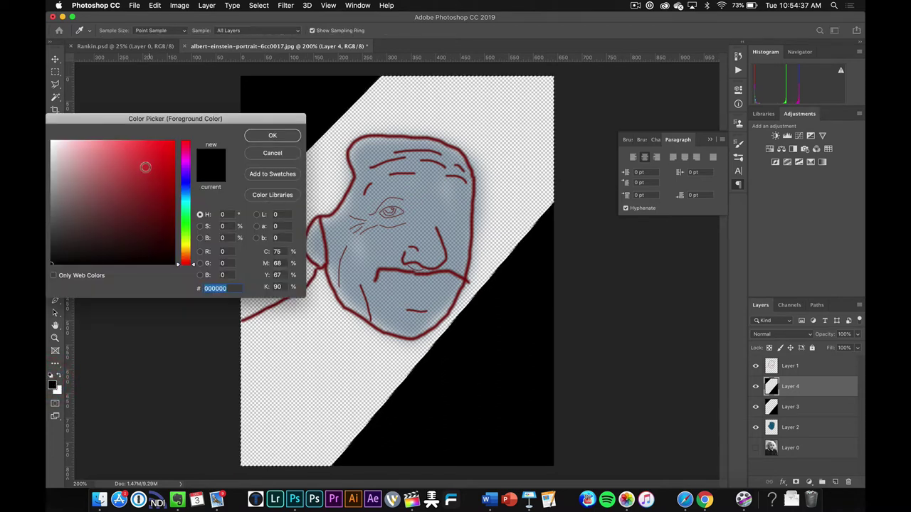
click(190, 226)
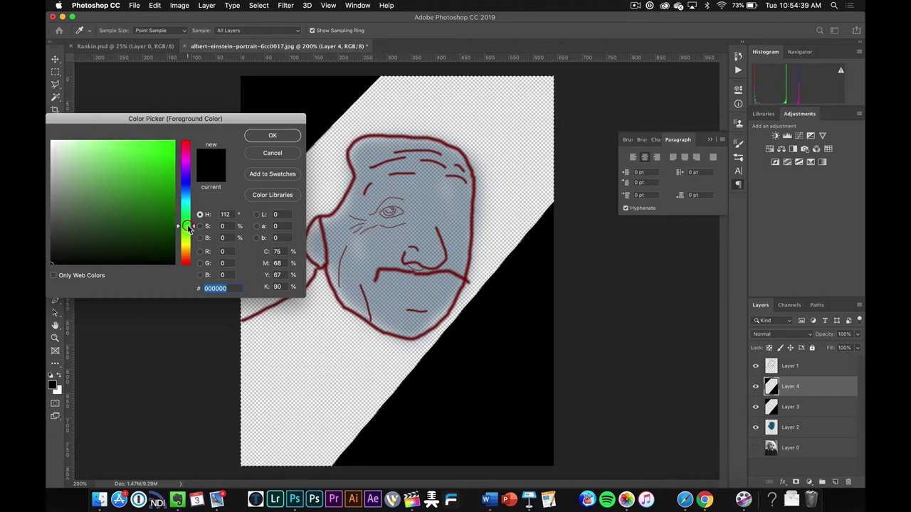
click(271, 153)
key(b)
click(342, 162)
mouse_move(345, 164)
mouse_down()
mouse_move(270, 235)
mouse_move(239, 286)
mouse_up()
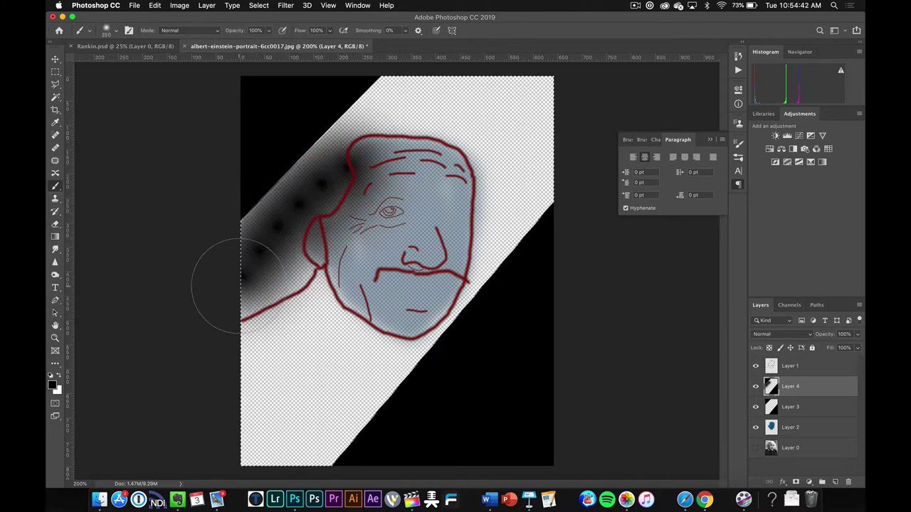
Step: Choose a dark green foreground colour and paint over the whole selected diagonal band on Layer 4
click(53, 385)
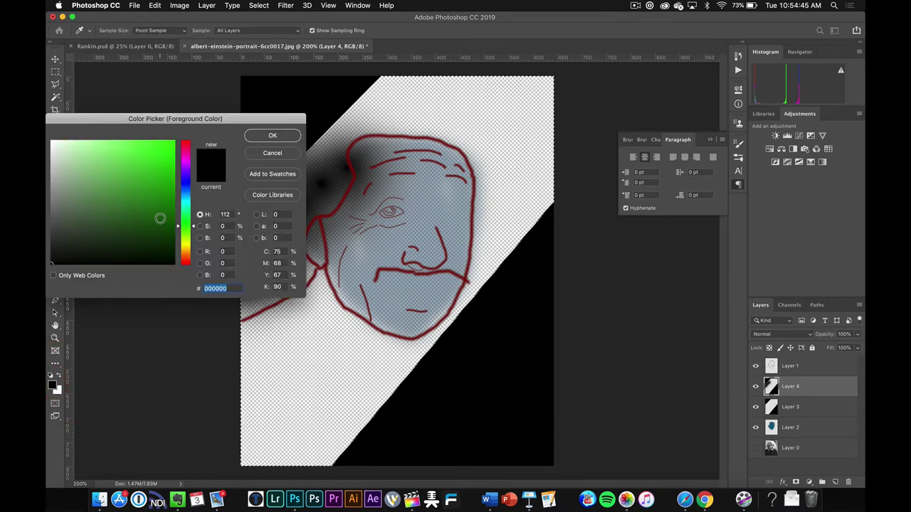
click(160, 218)
click(267, 136)
mouse_move(288, 224)
mouse_down()
mouse_move(166, 301)
mouse_move(224, 382)
mouse_move(255, 482)
mouse_up()
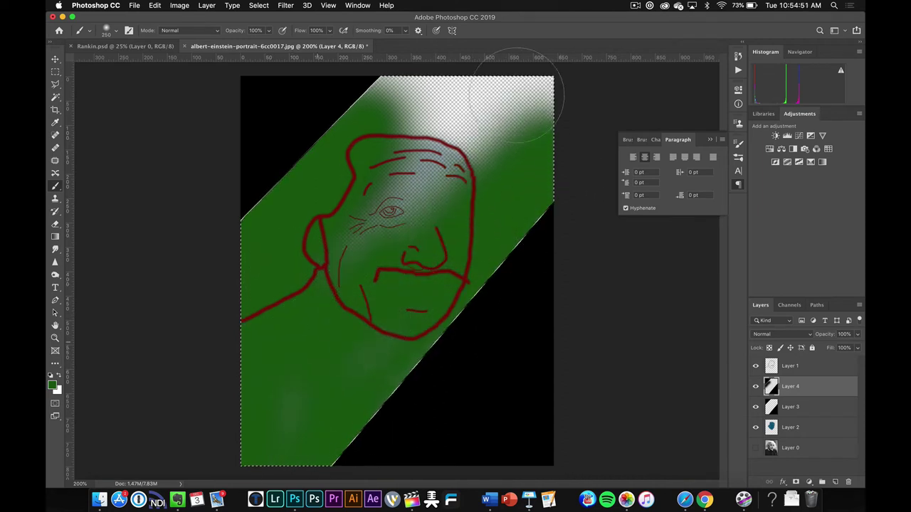
drag(459, 68, 630, 106)
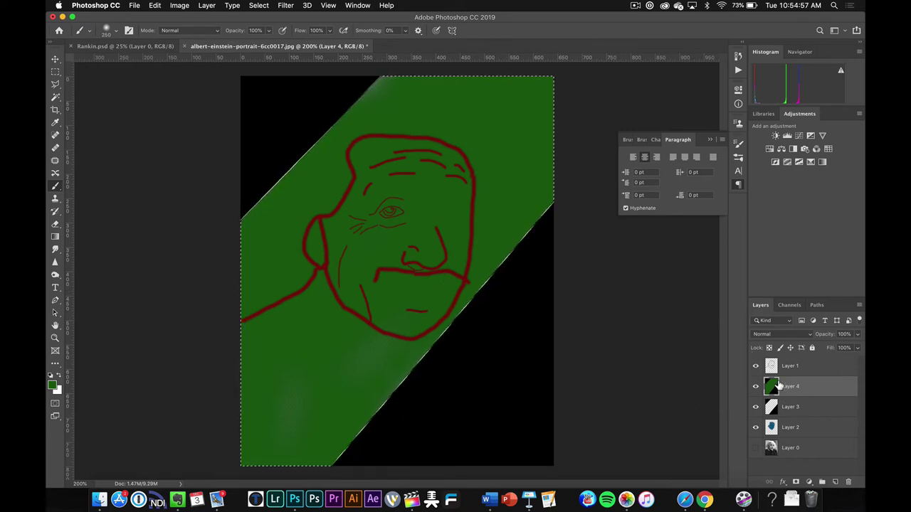
Step: Delete the original black corners layer, Layer 3, and clear the selection
click(803, 412)
drag(809, 409, 847, 481)
key(super+d)
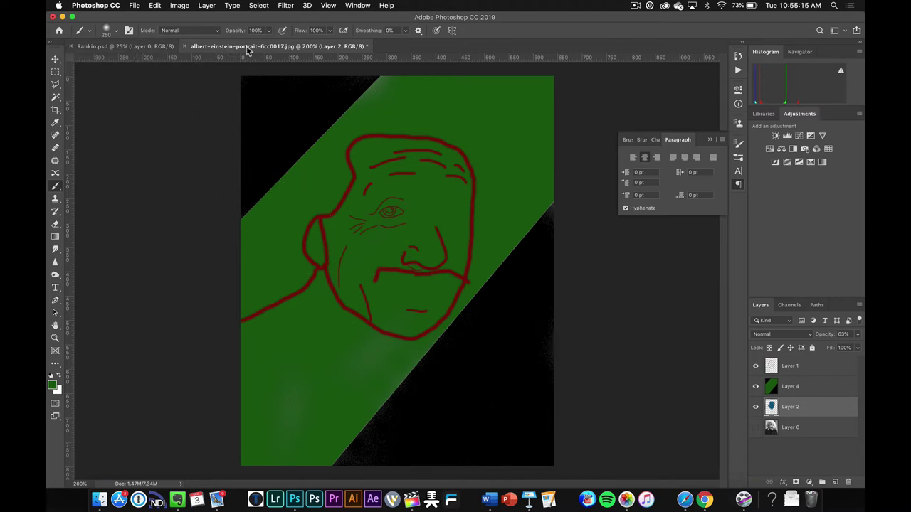
Step: Hide the line art, green band and blue face layers and show the photo layer, Layer 0
shift+click(818, 367)
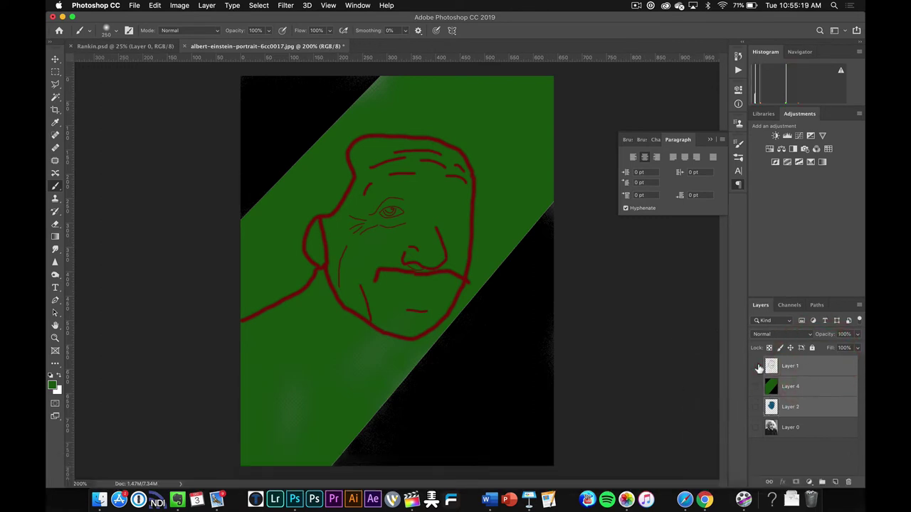
drag(756, 366, 756, 406)
click(804, 427)
click(755, 427)
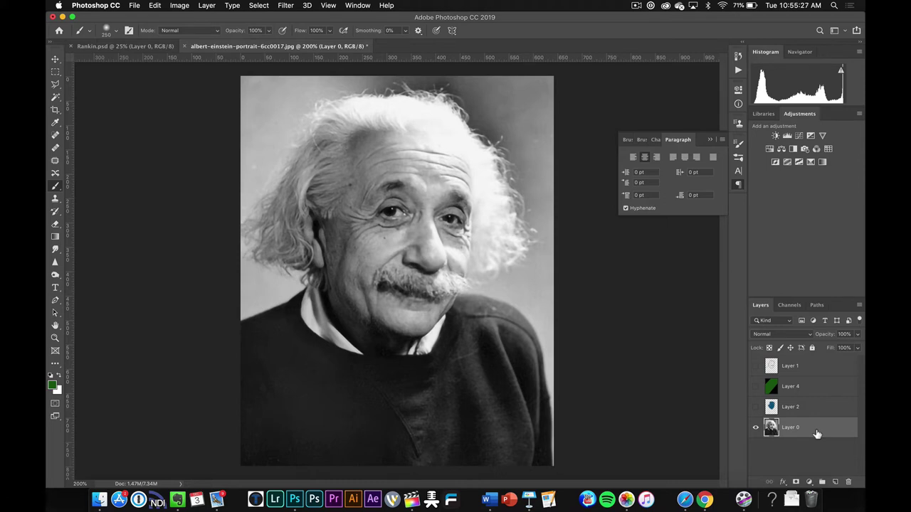
Step: Duplicate the photo layer twice and hide the original and the lower copy
key(super+j)
key(super+j)
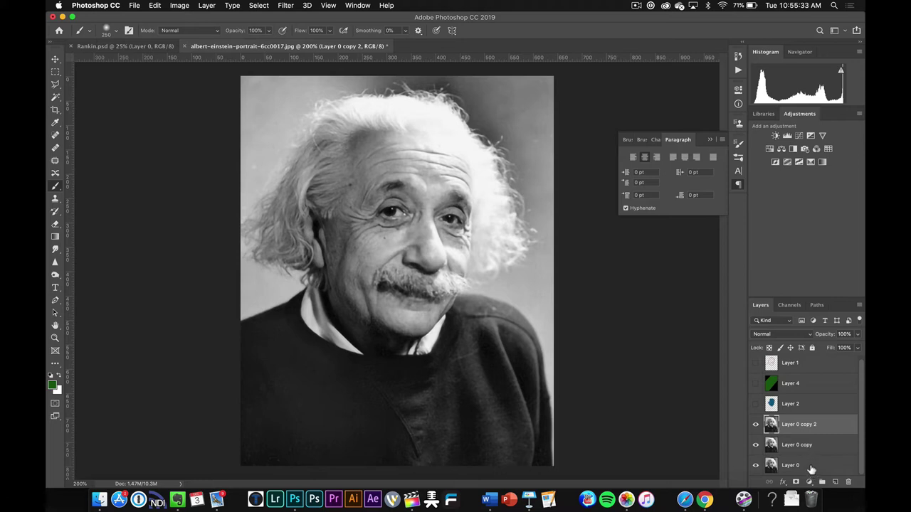
drag(756, 446, 756, 466)
Step: Rename the upper photo copy as Polygon
double_click(803, 425)
text(F)
text(olygon)
key(Return)
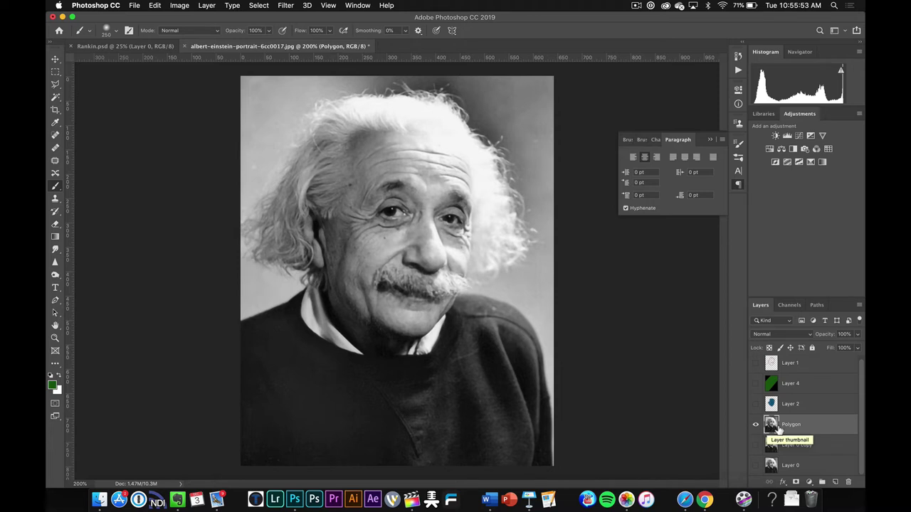
Step: Add a Posterize adjustment above the Polygon layer and set it to about 23 levels
click(809, 482)
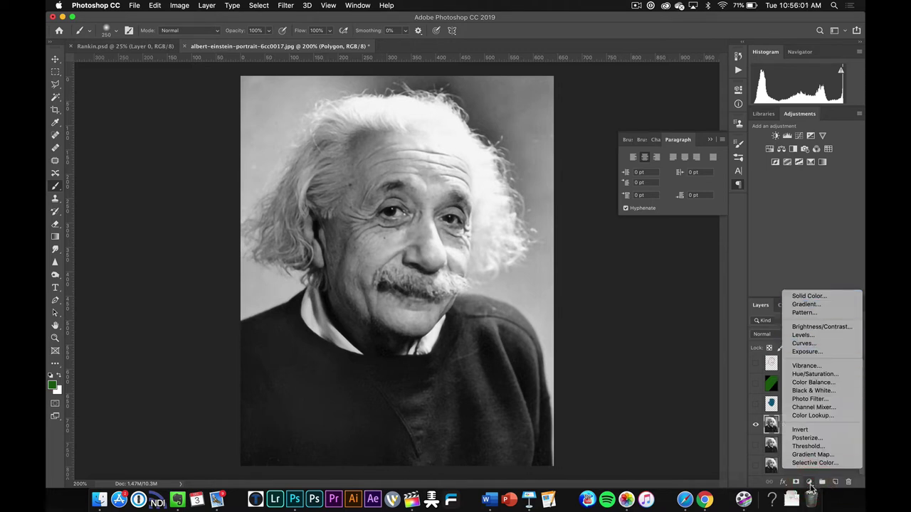
click(820, 439)
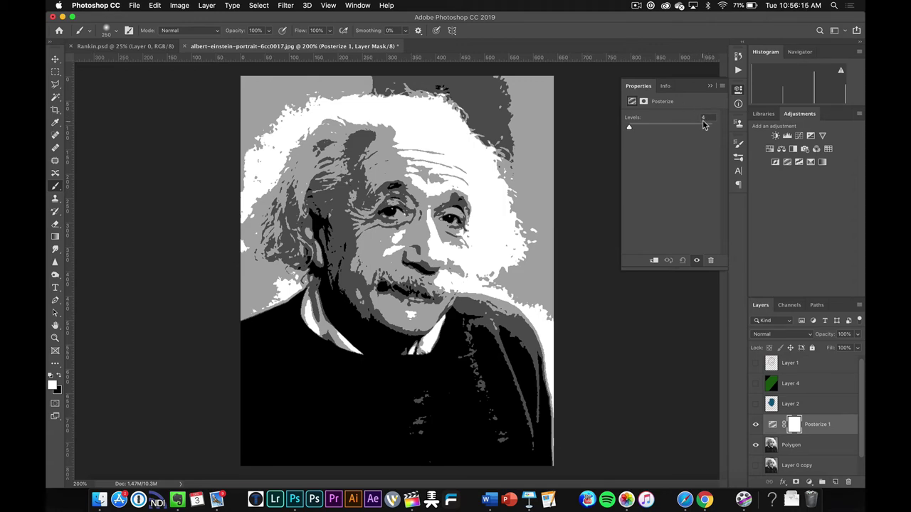
click(629, 130)
drag(628, 130, 635, 130)
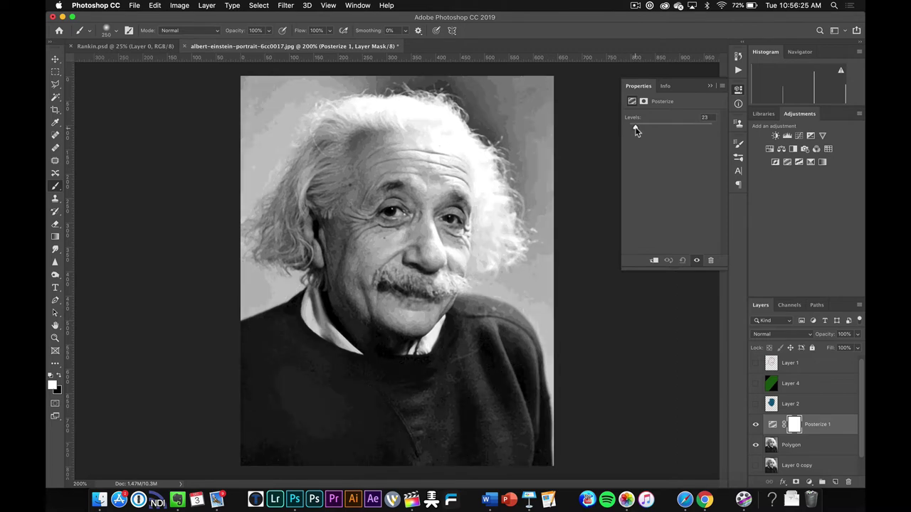
click(633, 130)
click(738, 91)
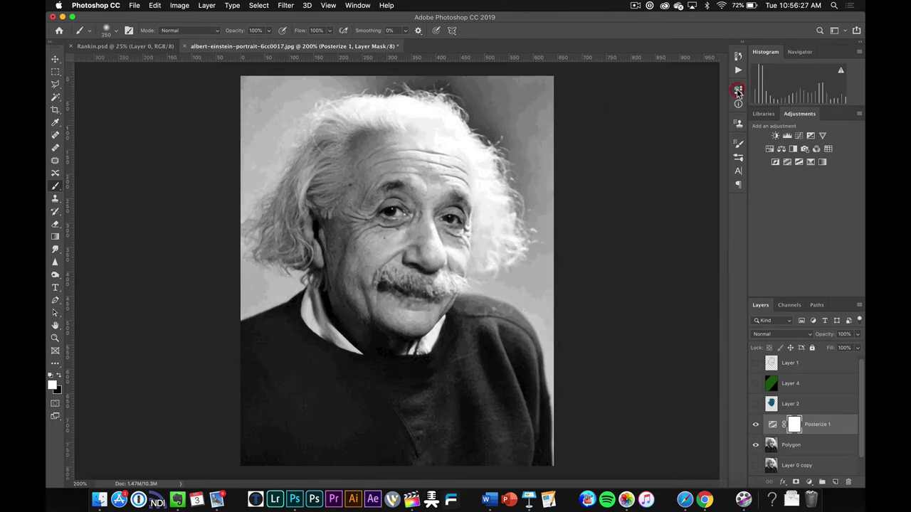
Step: Compare the portrait with and without the Posterize adjustment
click(755, 424)
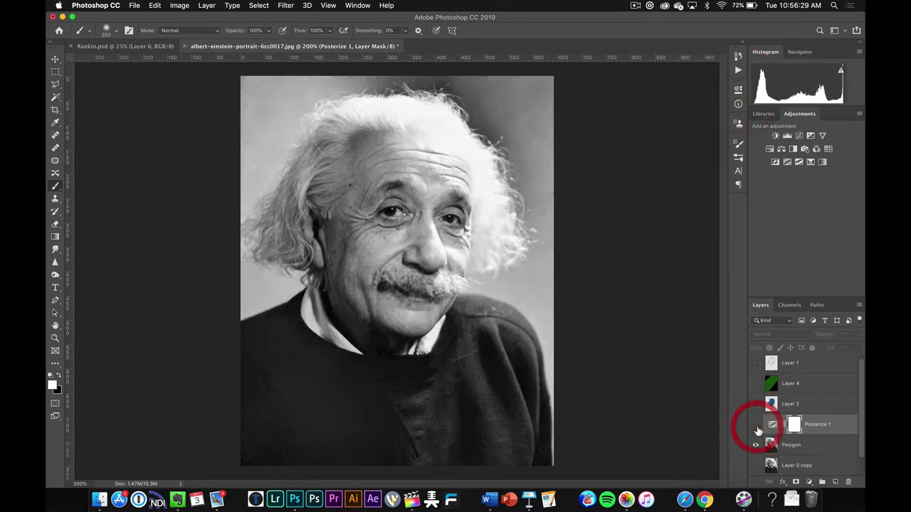
click(819, 425)
click(756, 424)
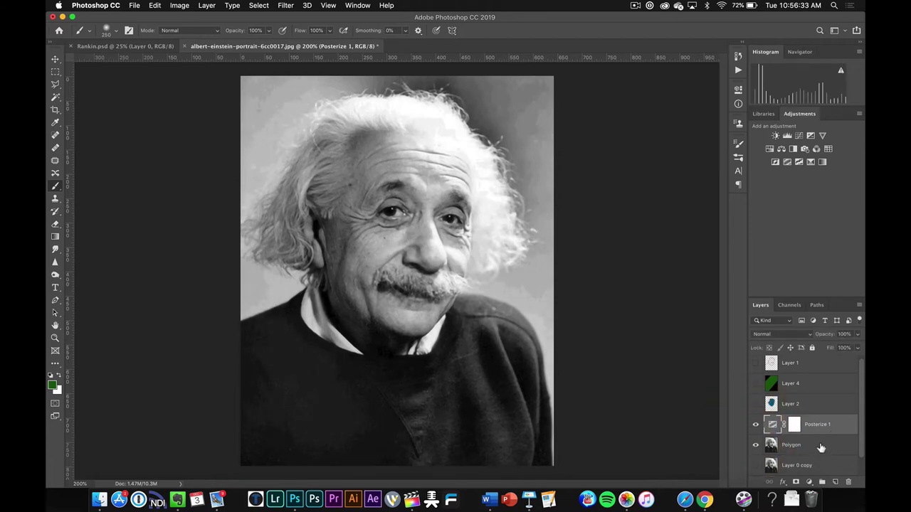
Step: Select the Posterize adjustment together with the Polygon layer and merge them
shift+click(816, 442)
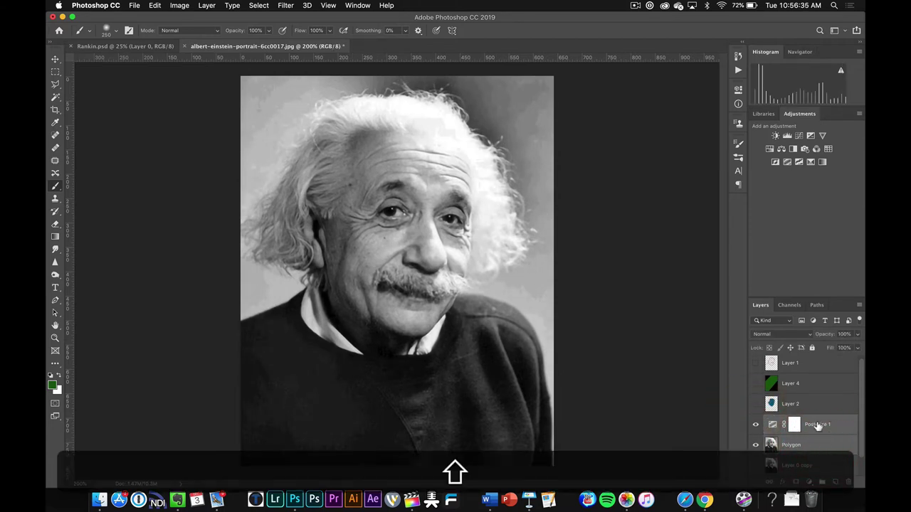
key(ctrl)
ctrl+click(824, 448)
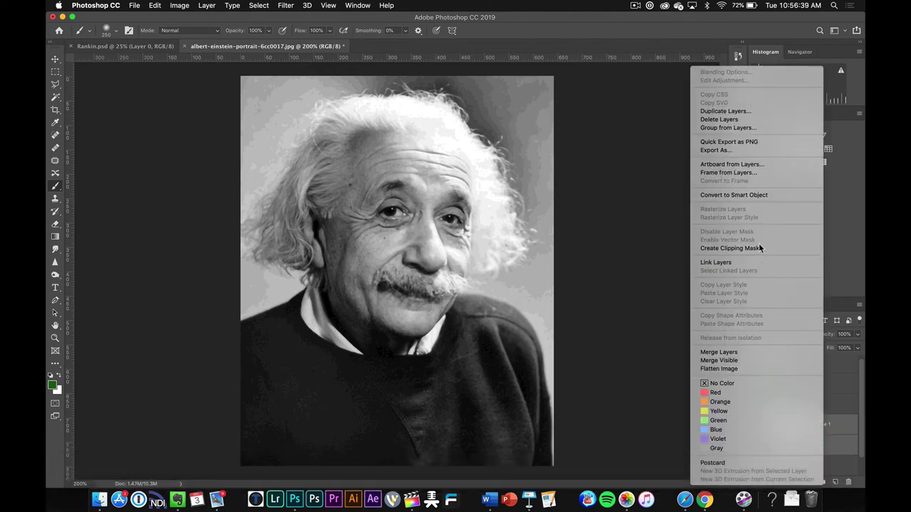
click(744, 354)
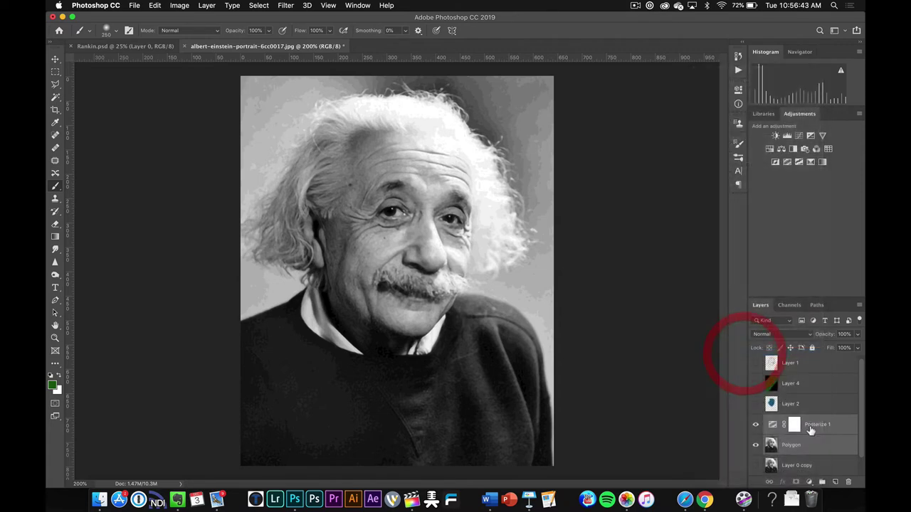
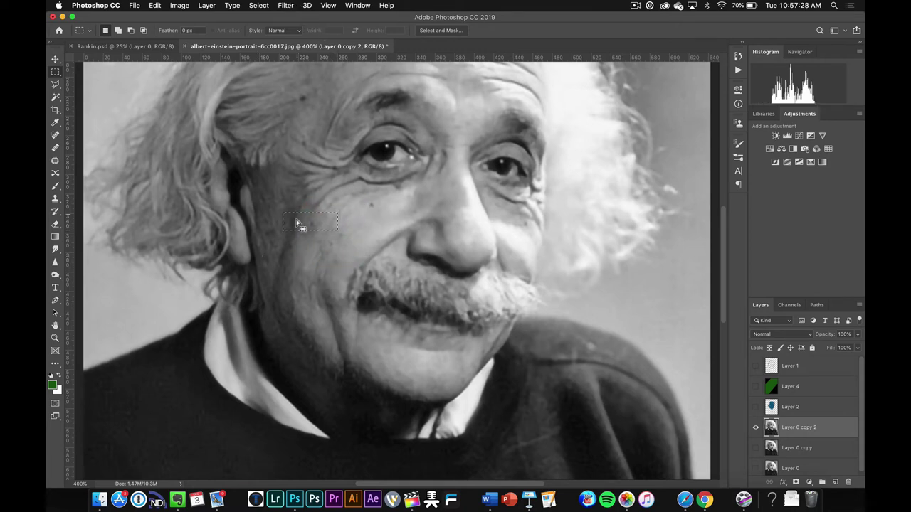
Step: Apply the Average blur to the small rectangle selected on the cheek
click(292, 6)
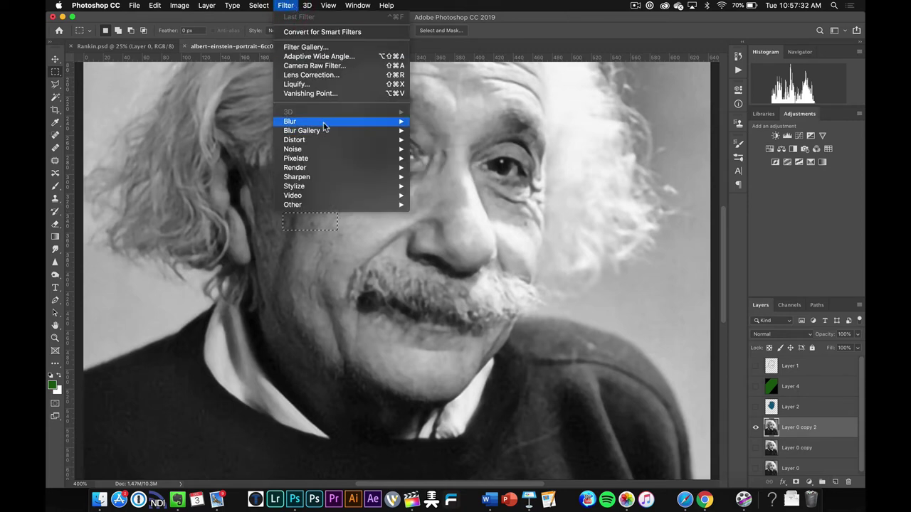
mouse_move(327, 122)
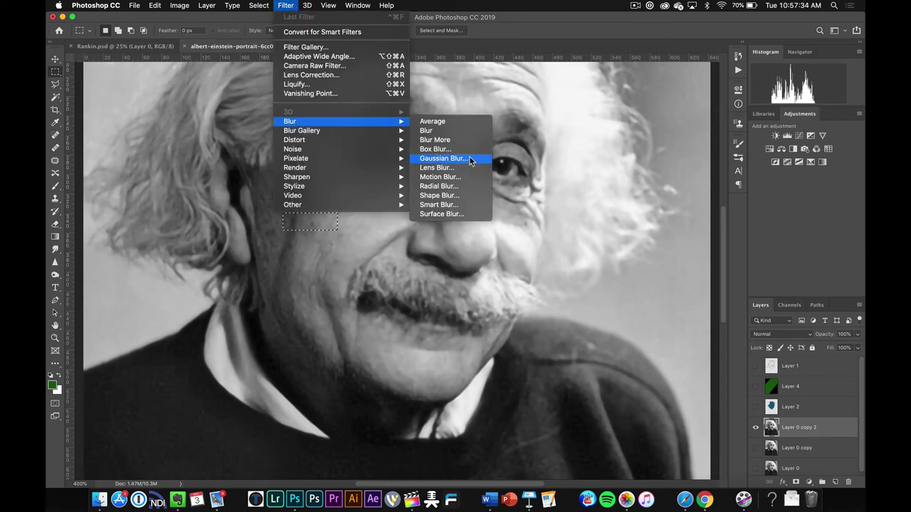
click(467, 121)
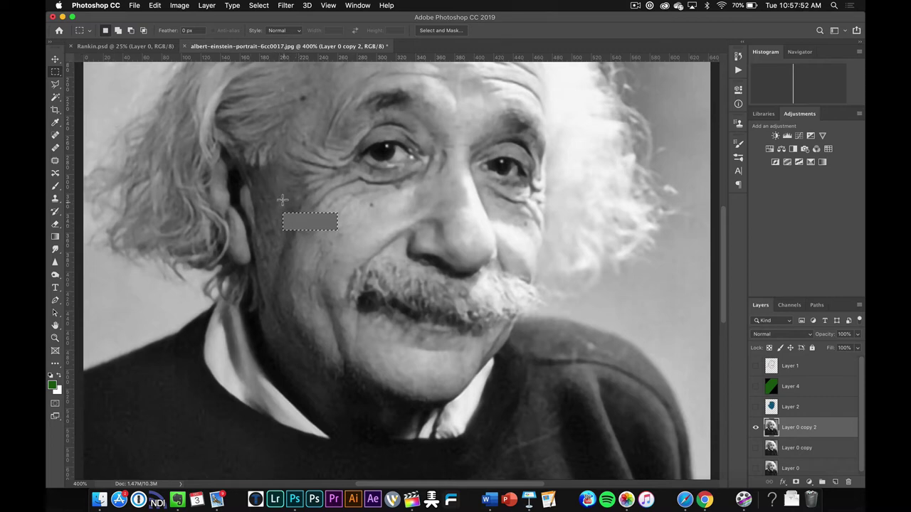
Step: Select a smaller rectangle directly above the left end of the averaged cheek block and apply Average to it
click(282, 199)
drag(275, 197, 304, 212)
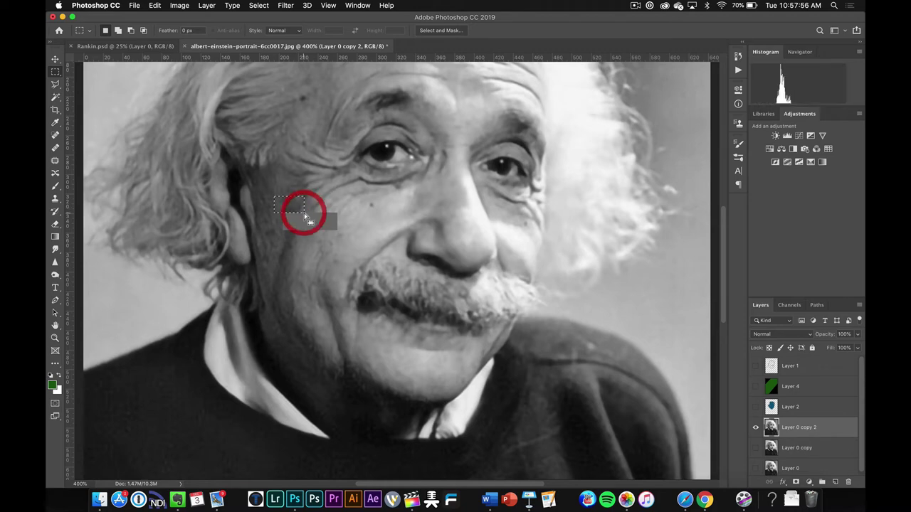
click(285, 5)
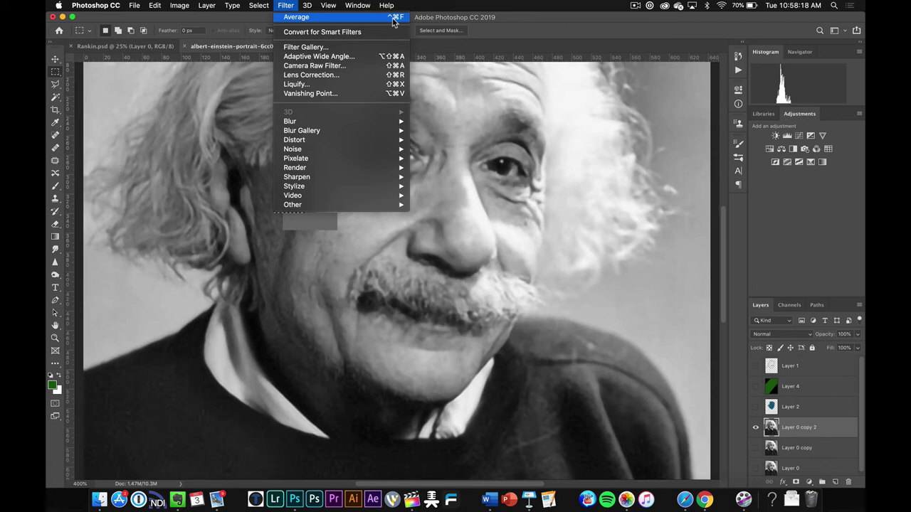
click(326, 244)
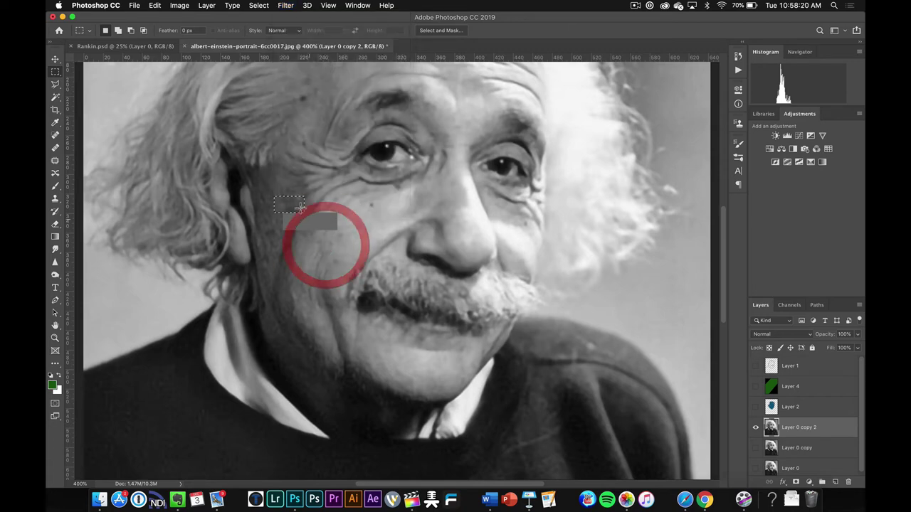
key(ctrl+super)
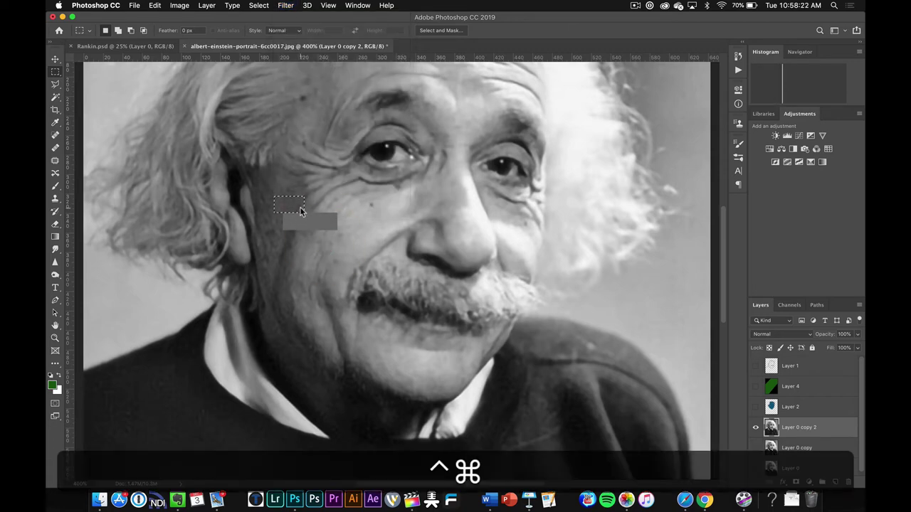
click(291, 204)
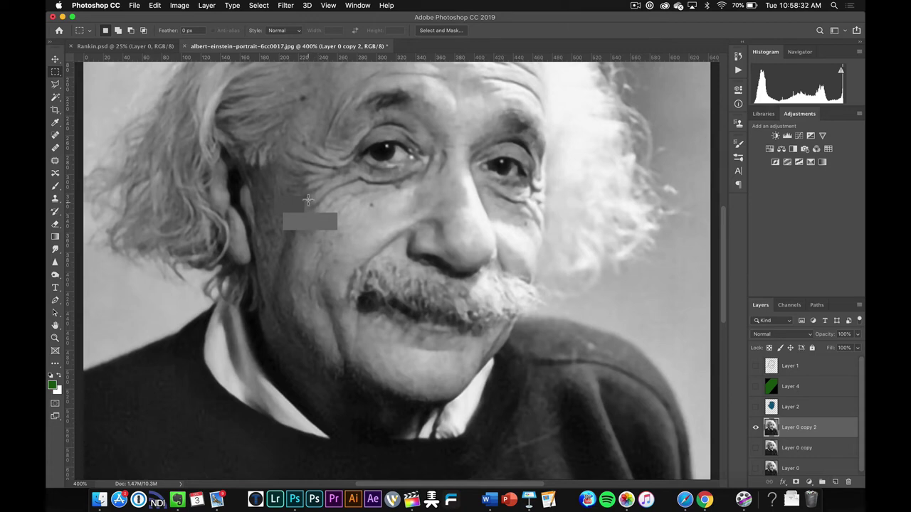
Step: Fill two adjacent tall, narrow rectangles above the first cheek block with their average tones, one at a time
drag(304, 174, 317, 212)
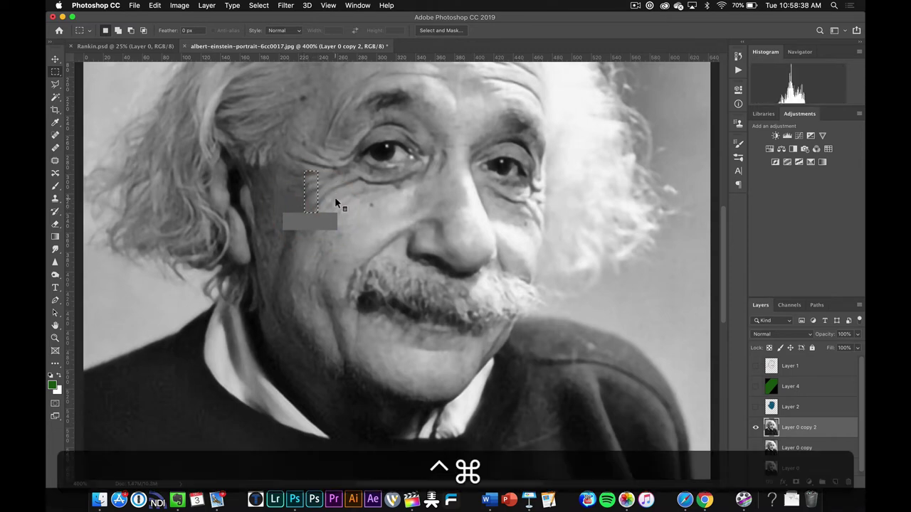
ctrl+super+click(321, 179)
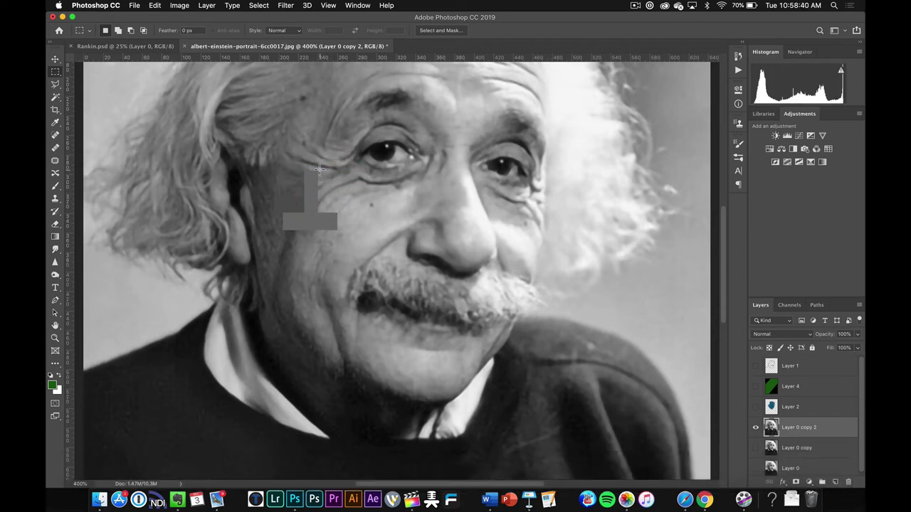
drag(318, 169, 332, 207)
ctrl+super+click(332, 207)
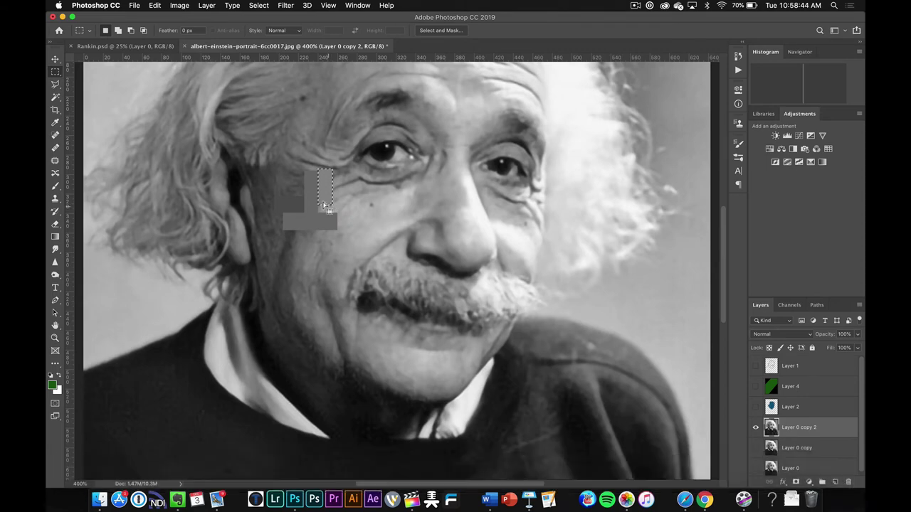
click(322, 201)
Step: Select a flat, wide rectangle across the cheek just above the first block, average its tone and deselect it
drag(317, 201, 353, 214)
ctrl+super+click(354, 215)
click(364, 224)
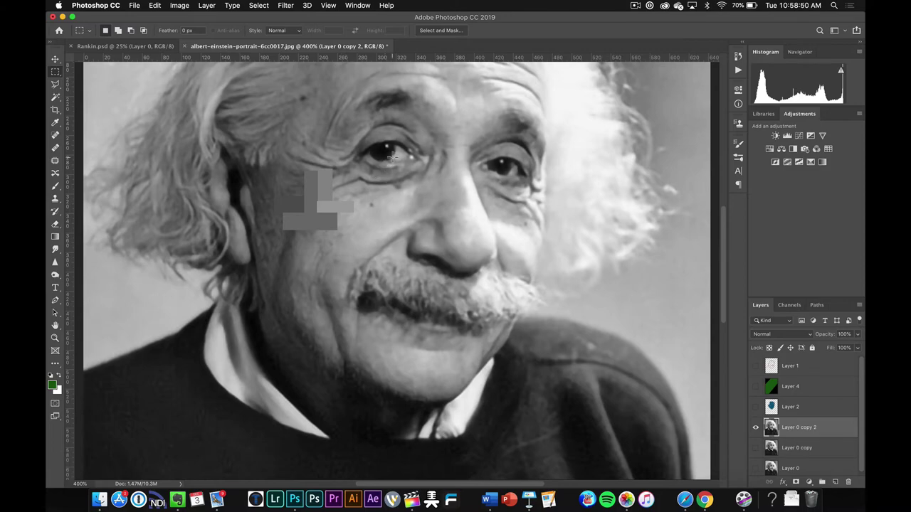
Step: Average two small, narrow rectangles one at a time along the outer iris edge of the eye above the cheek blocks, and clear the selection
scroll(392, 156, up, 5)
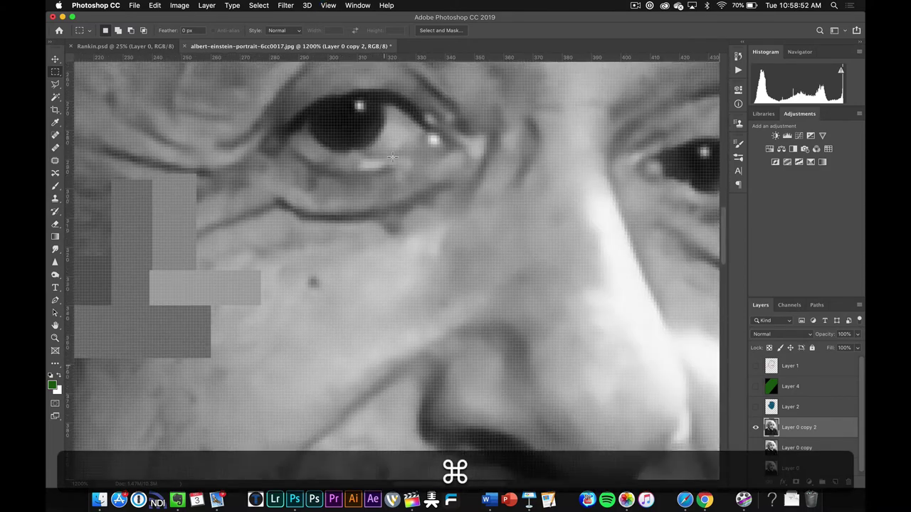
scroll(392, 156, up, 2)
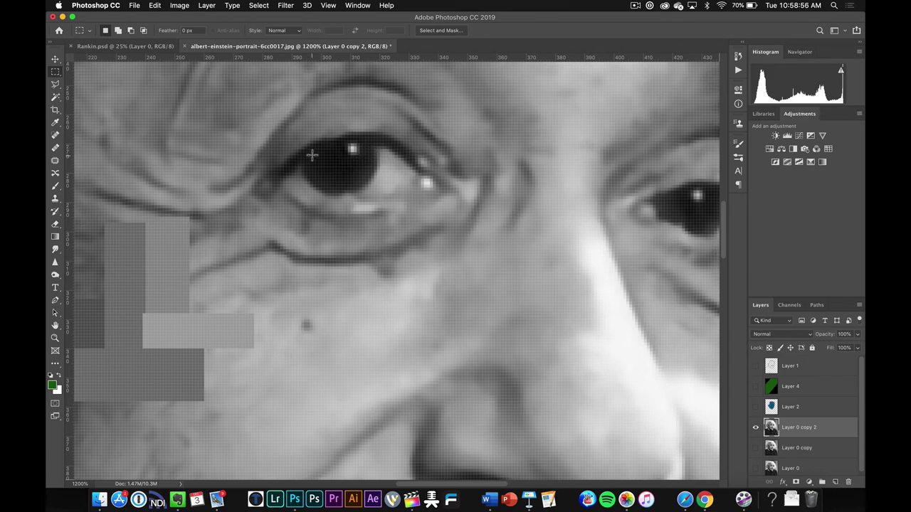
drag(311, 155, 318, 189)
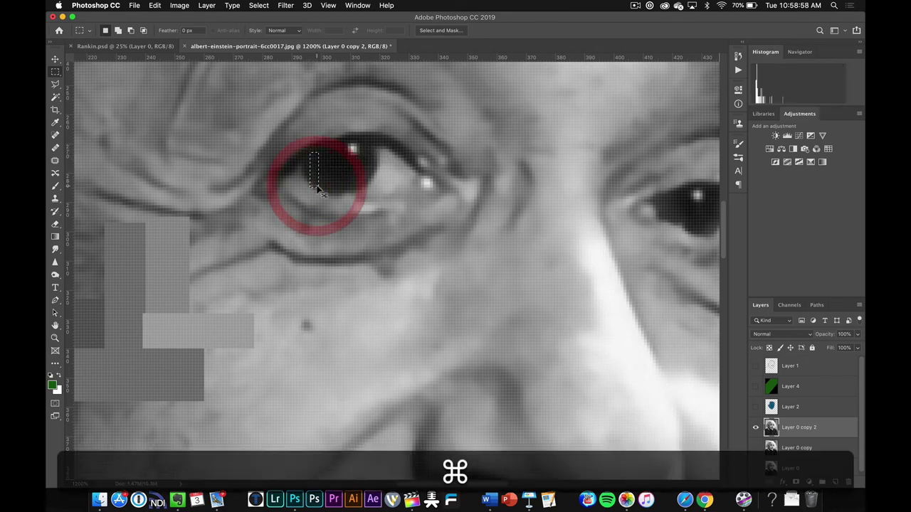
click(318, 162)
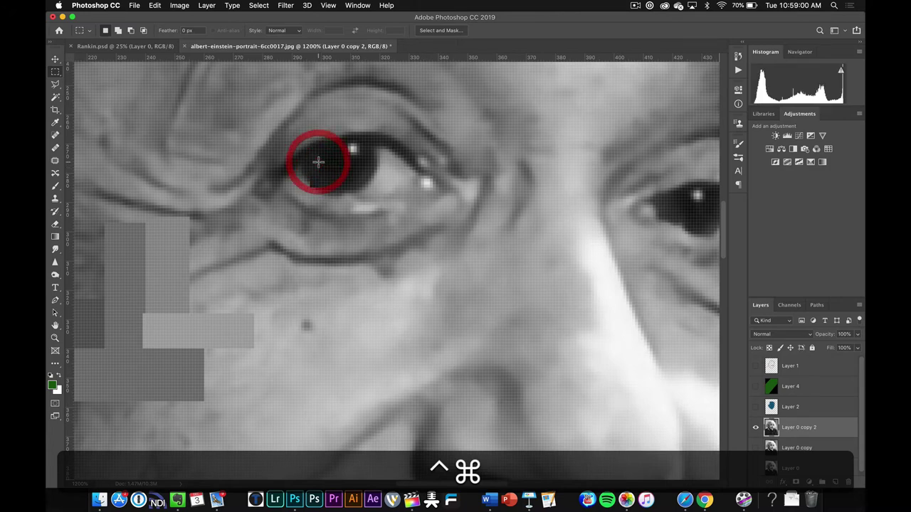
drag(315, 160, 327, 186)
click(320, 175)
click(335, 187)
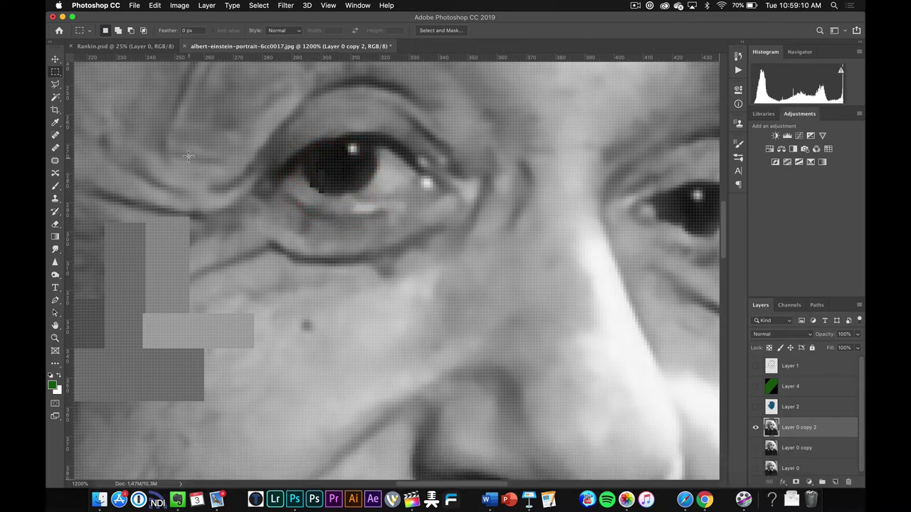
Step: Switch to the Polygonal Lasso and outline a narrow triangular selection on the temple, beside the outer end of the eyebrow
click(56, 85)
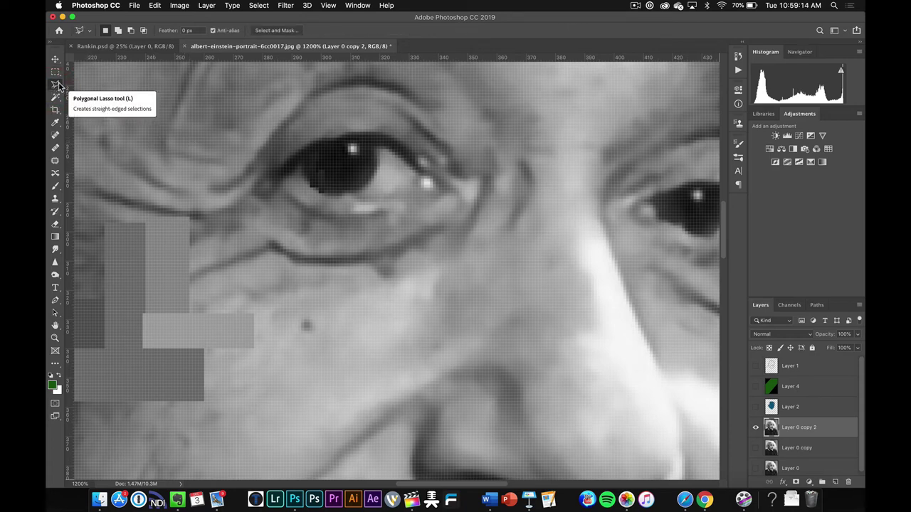
key(super+minus)
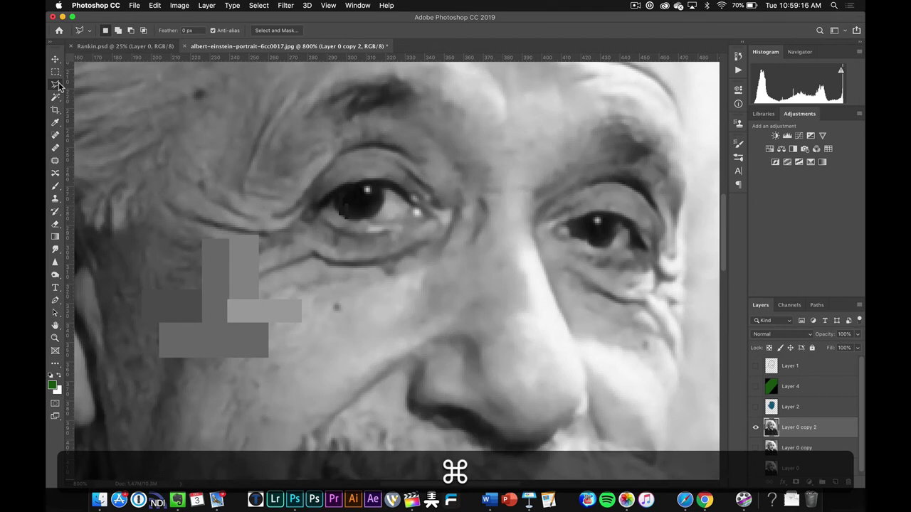
key(super+minus)
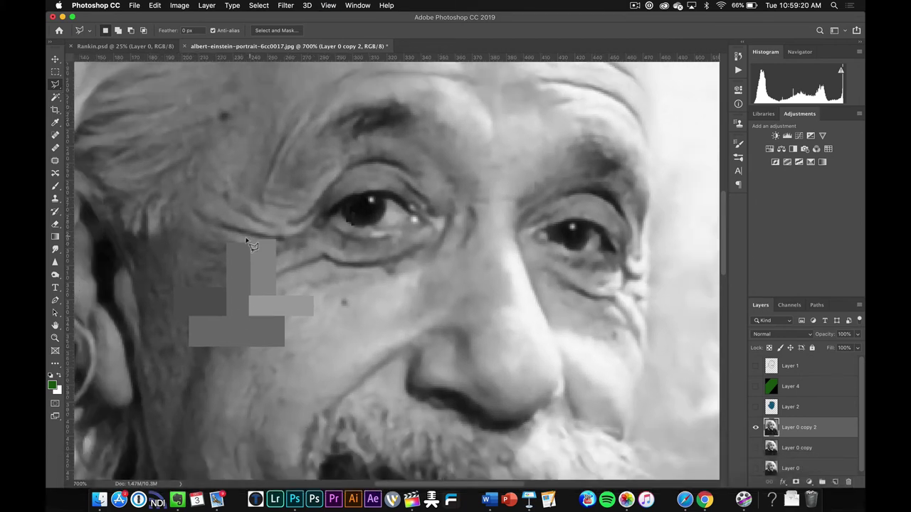
click(262, 97)
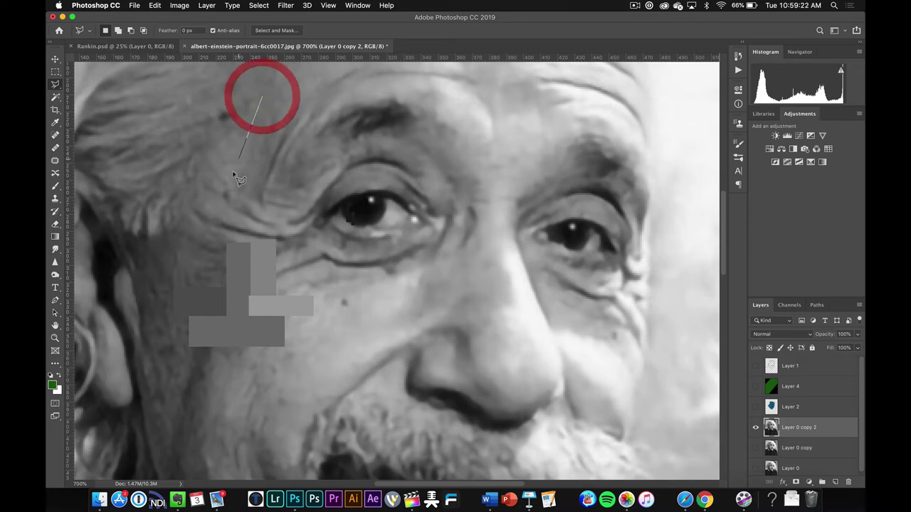
click(245, 176)
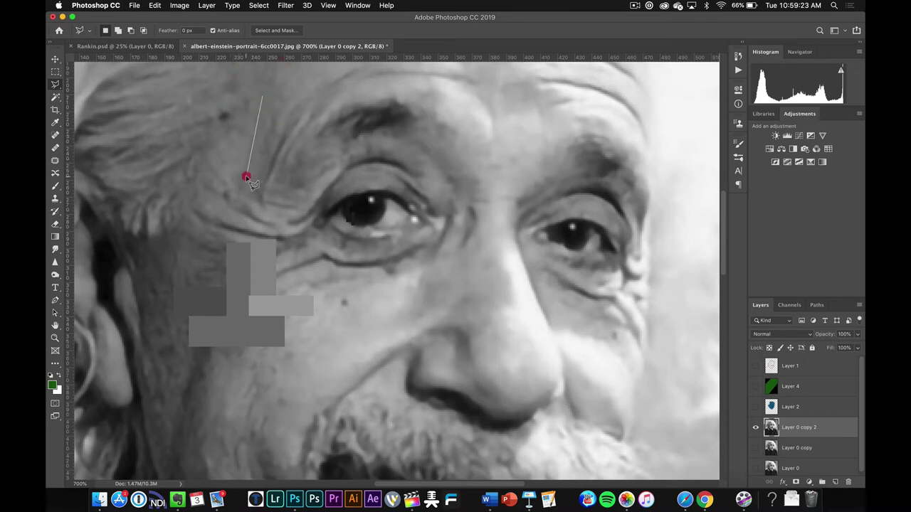
click(284, 148)
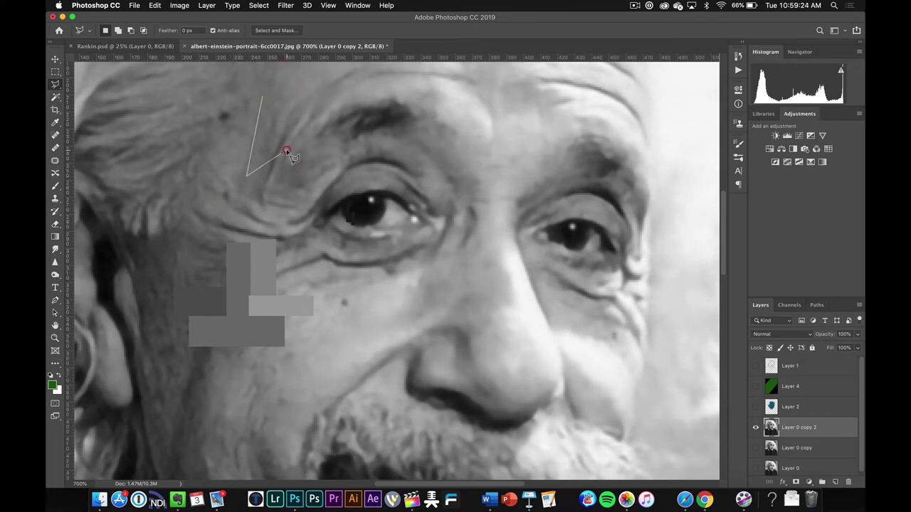
click(263, 97)
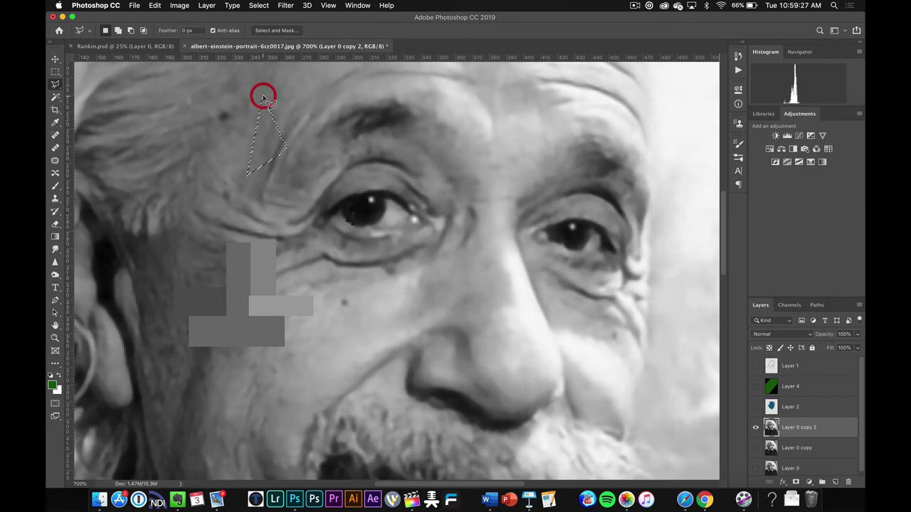
Step: Replace the selection with a wider triangle closer to the eyebrow on the temple and apply Average to it
click(299, 107)
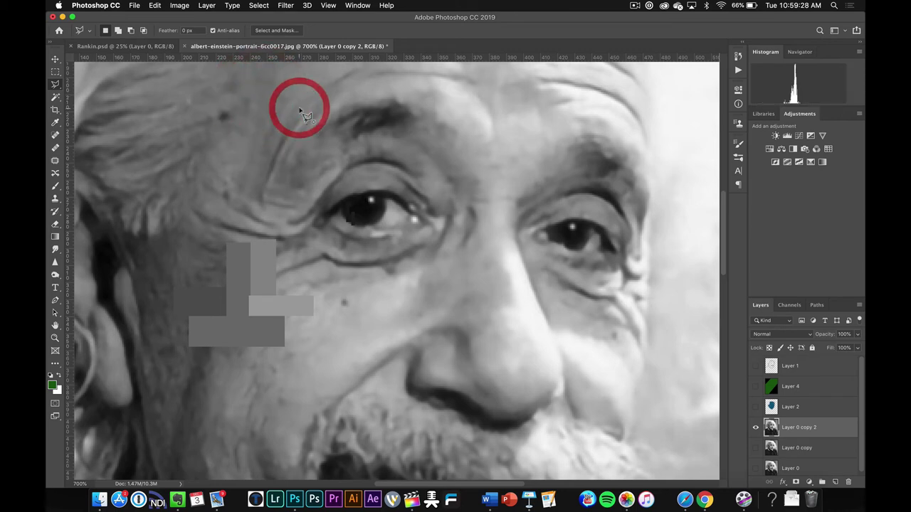
click(288, 160)
click(256, 146)
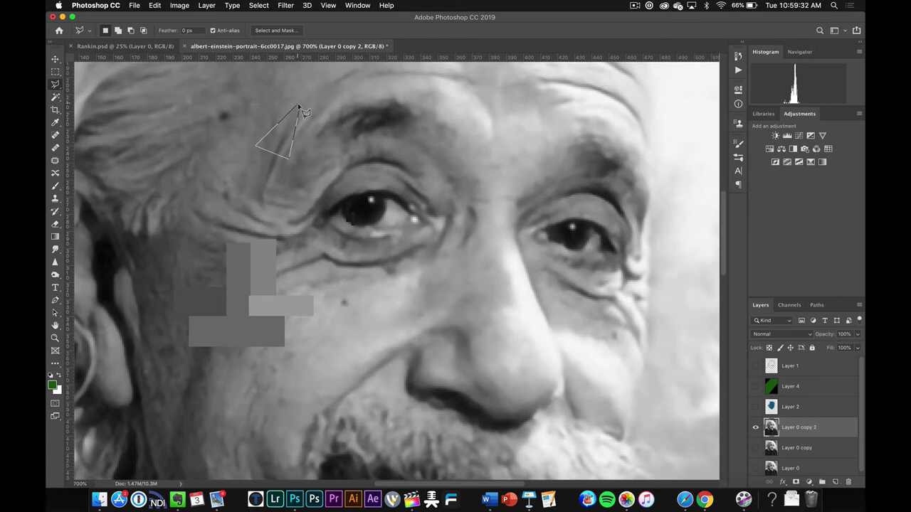
click(299, 108)
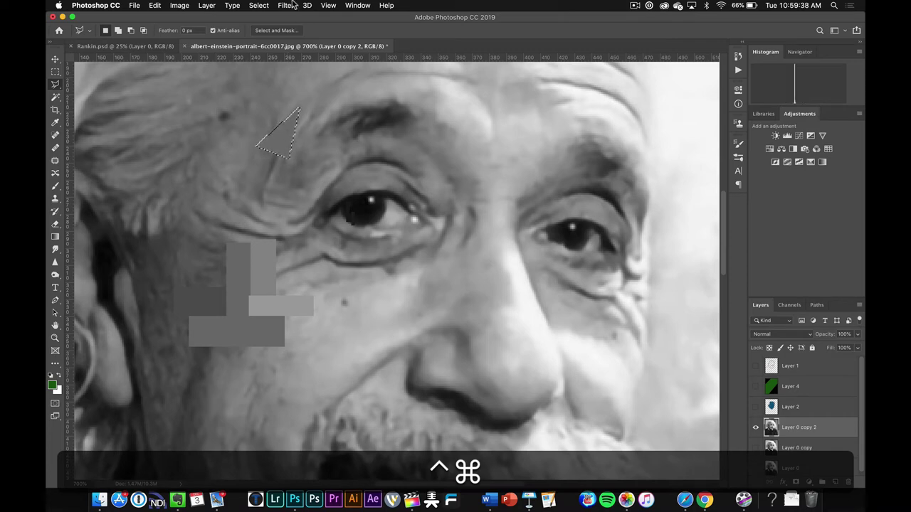
click(293, 93)
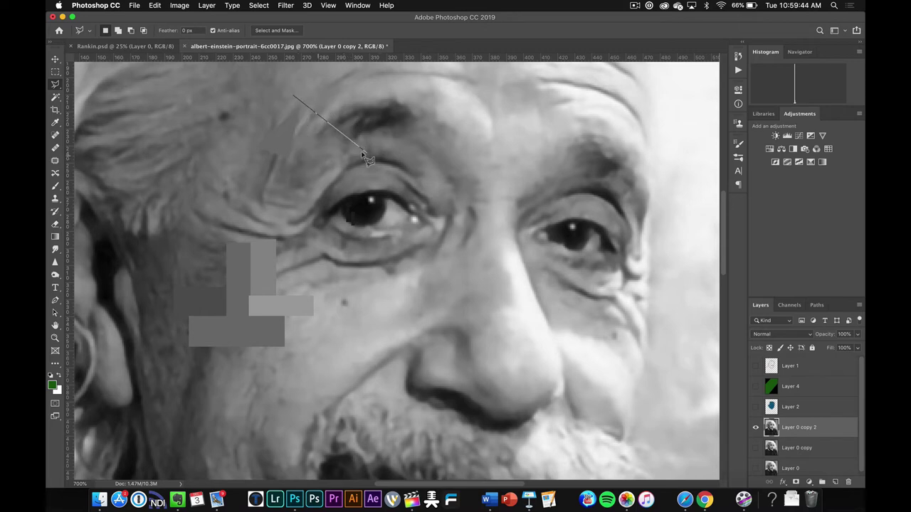
click(376, 119)
click(375, 119)
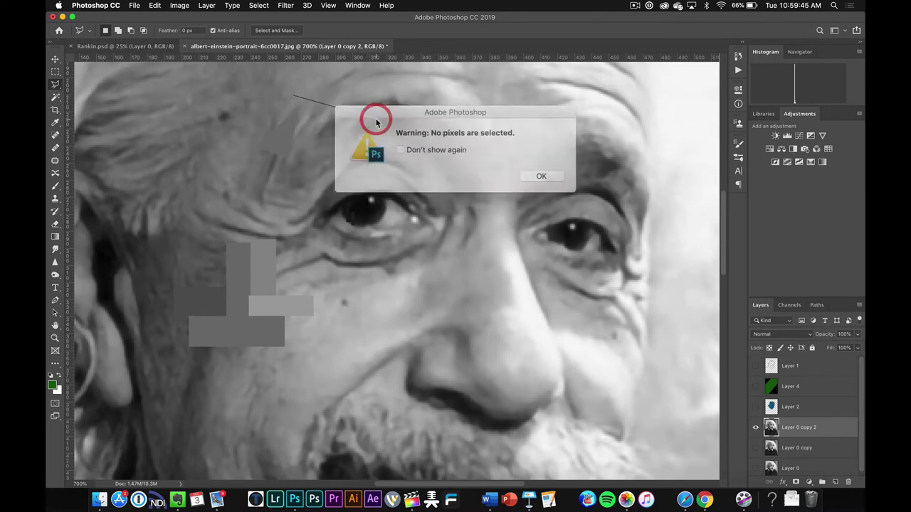
click(538, 172)
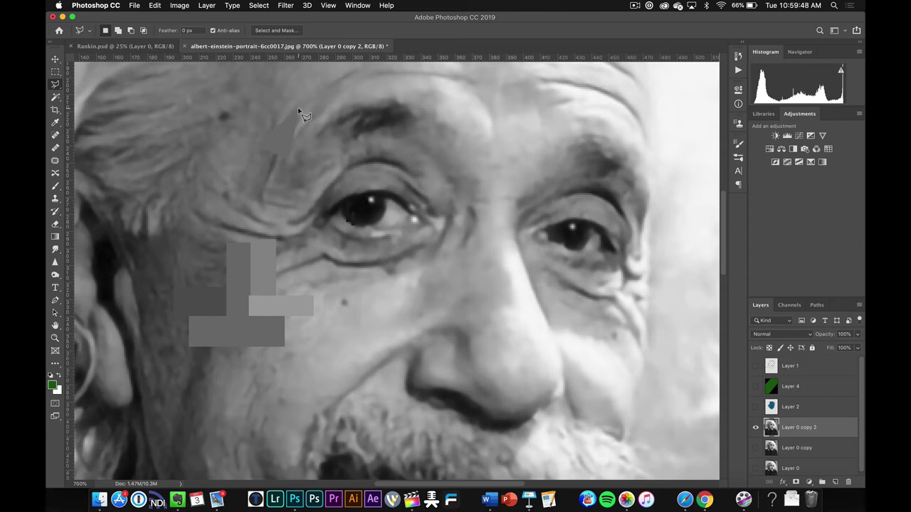
Step: Select a four-sided polygon between the averaged temple triangle and the upper eyelid, and apply Average to it
click(299, 109)
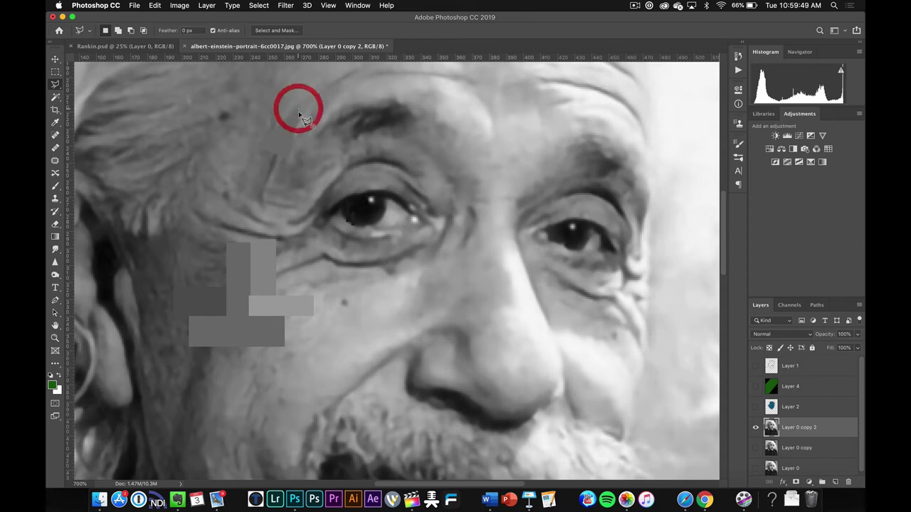
click(343, 155)
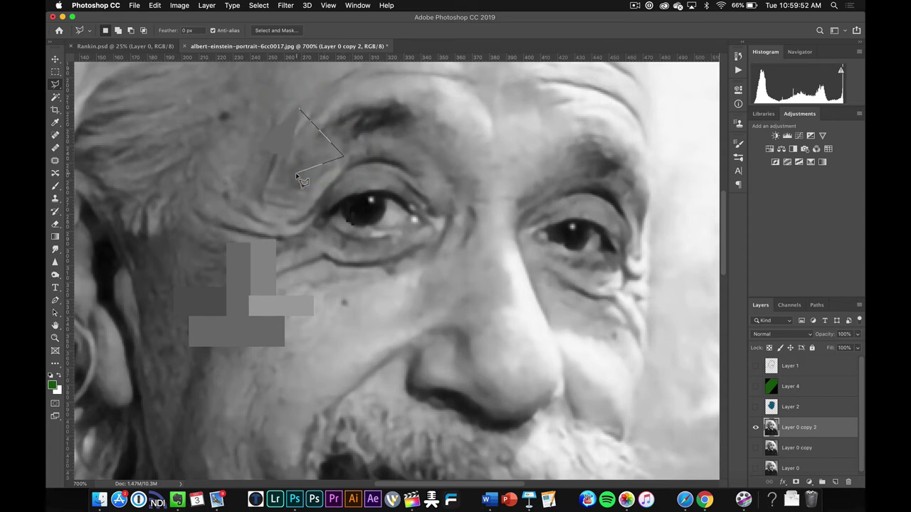
click(311, 176)
click(290, 148)
click(300, 111)
click(300, 111)
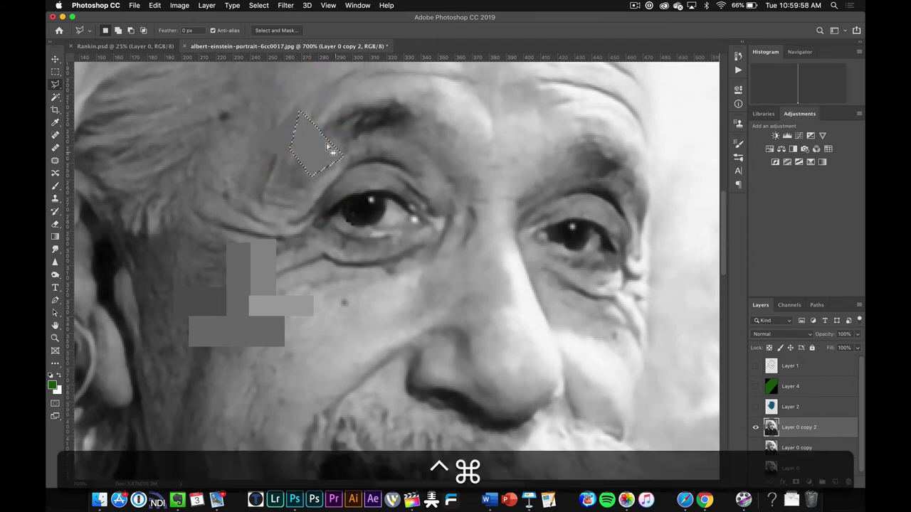
Step: Outline a small triangle against the upper edge of the four-sided block, reaching toward the eyebrow, and average its tone
click(325, 96)
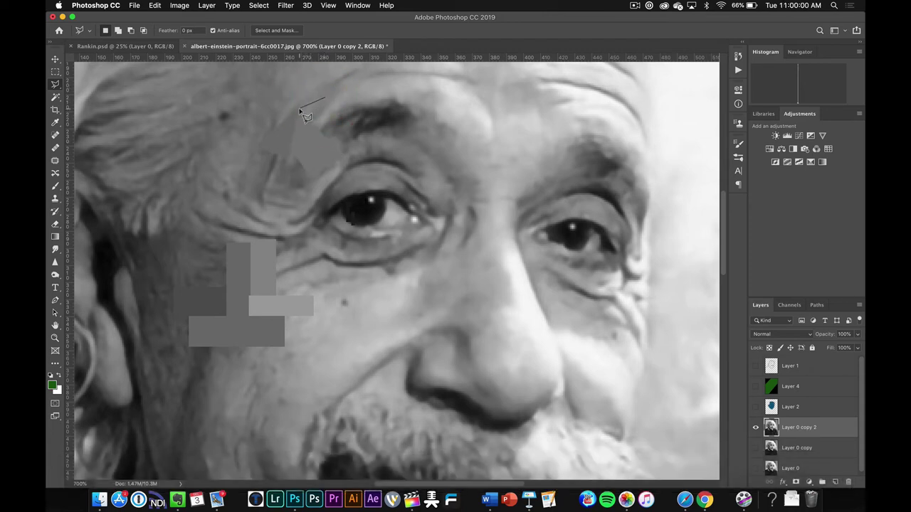
click(300, 109)
click(327, 140)
click(325, 96)
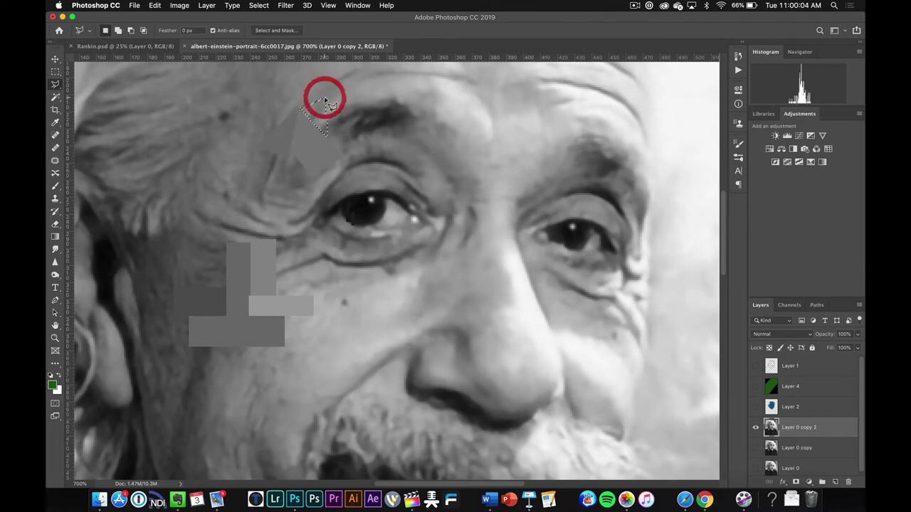
Step: Select a thin sliver at the outer tip of the eyebrow next to the averaged triangle and apply Average
click(341, 114)
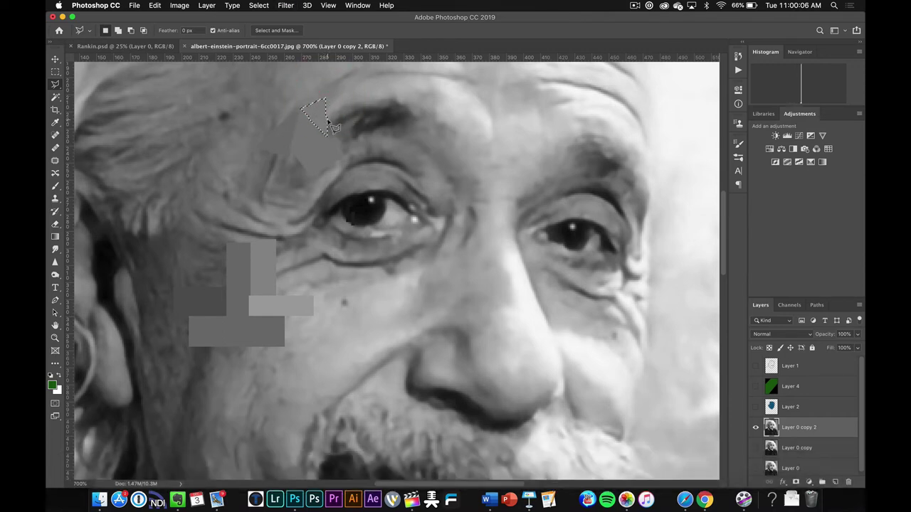
click(327, 117)
click(328, 130)
click(342, 114)
key(ctrl+super)
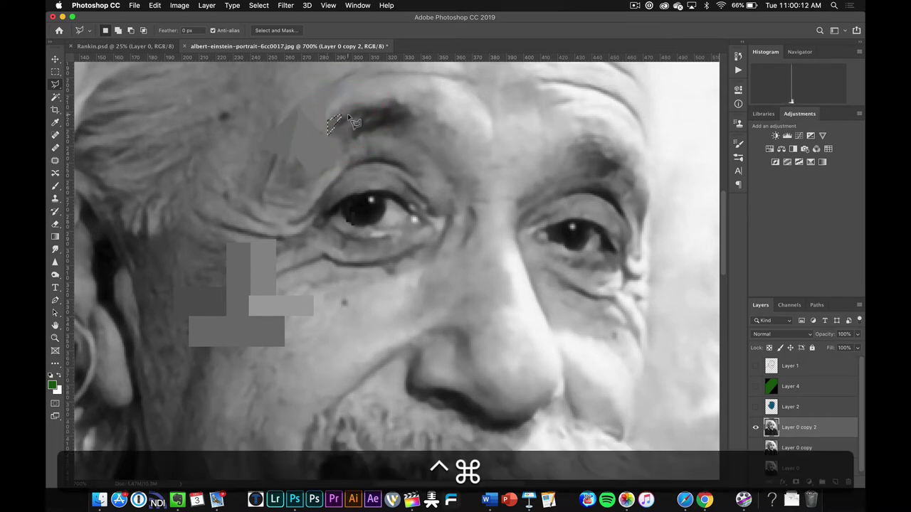
Step: Outline a thin wedge along the upper edge of the same eyebrow's outer half and fill it with its average tone
click(337, 106)
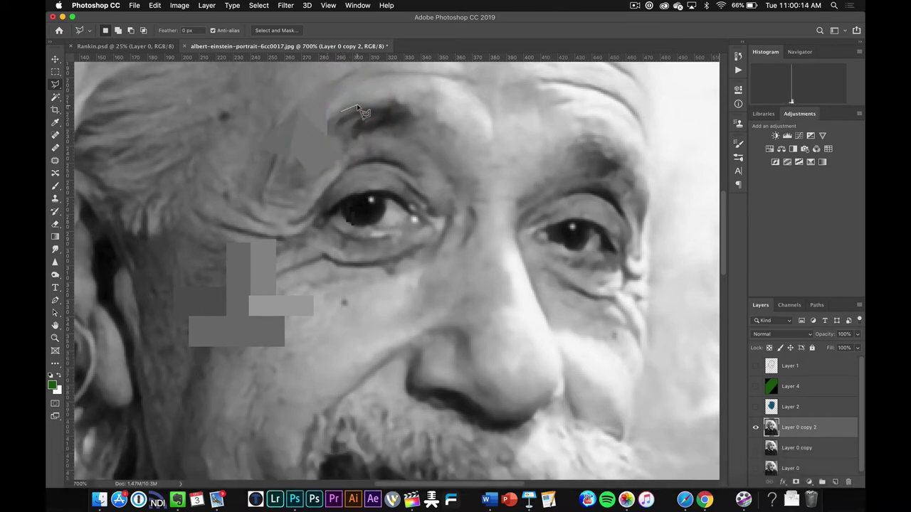
click(358, 108)
click(368, 113)
click(341, 113)
key(ctrl+super)
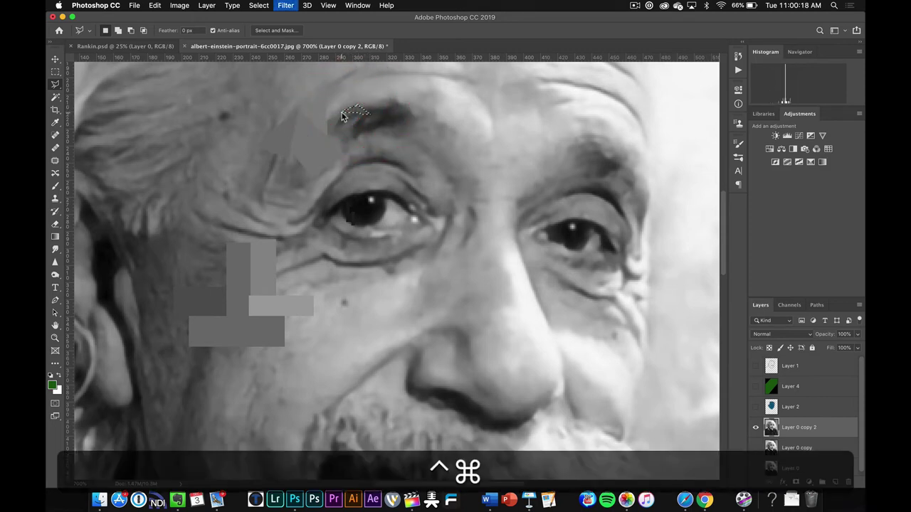
Step: Select a larger triangle over the upper middle of the same eyebrow, adjoining the thin wedge, and average it
drag(362, 105, 382, 121)
click(392, 97)
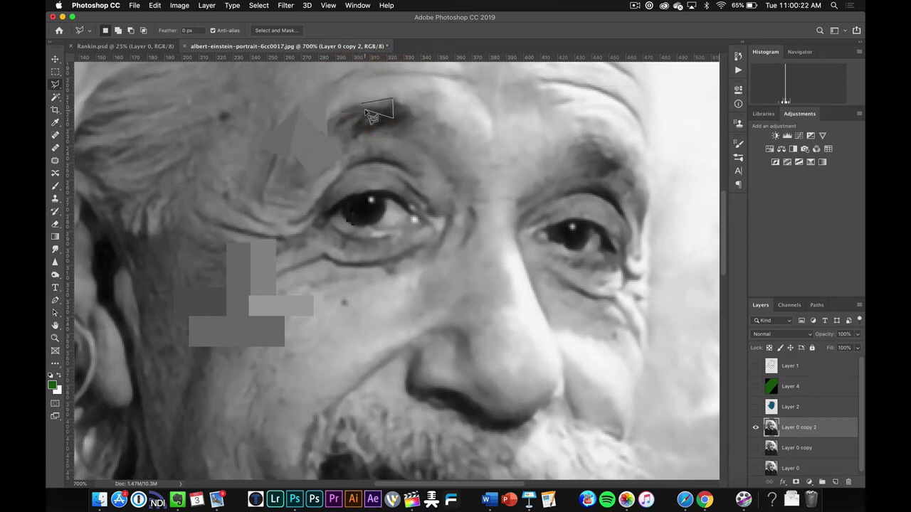
click(360, 102)
key(ctrl+super)
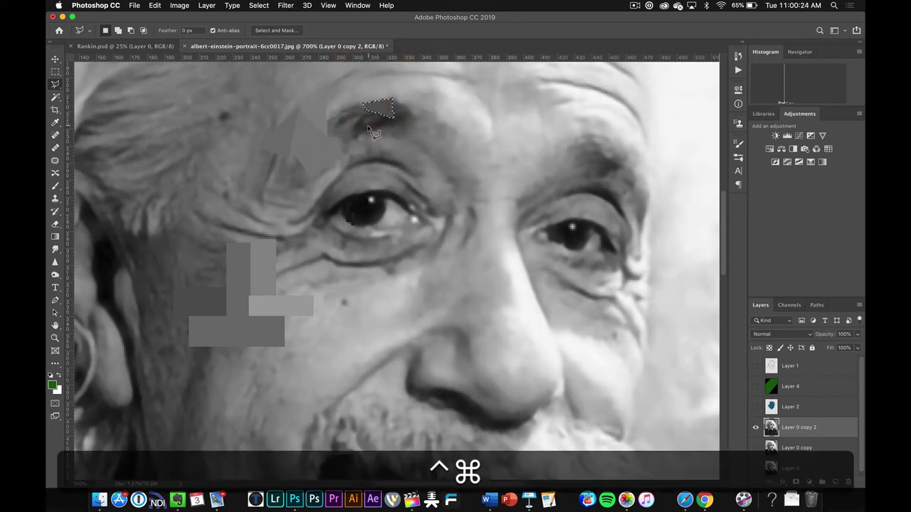
Step: Outline a wide polygon over the upper part of the other eyebrow and apply Average to it
click(586, 139)
click(567, 151)
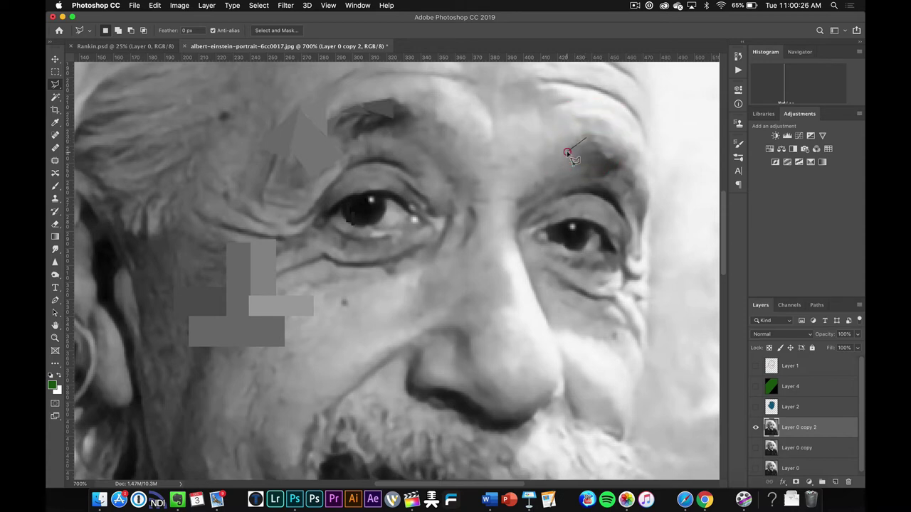
click(591, 168)
click(624, 159)
click(585, 140)
key(ctrl+super+f)
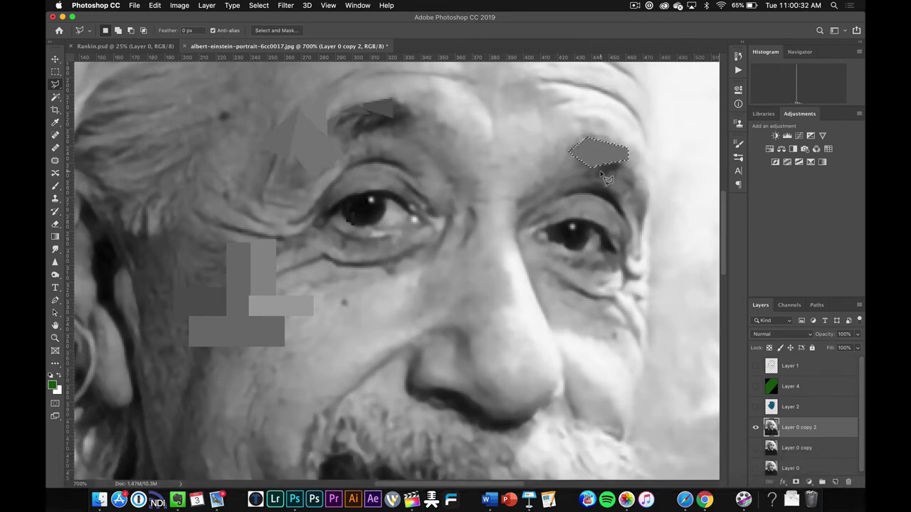
Step: Average a small triangle in the dark lower part of the first eyebrow and deselect it, switching to the Move tool
click(361, 117)
click(355, 134)
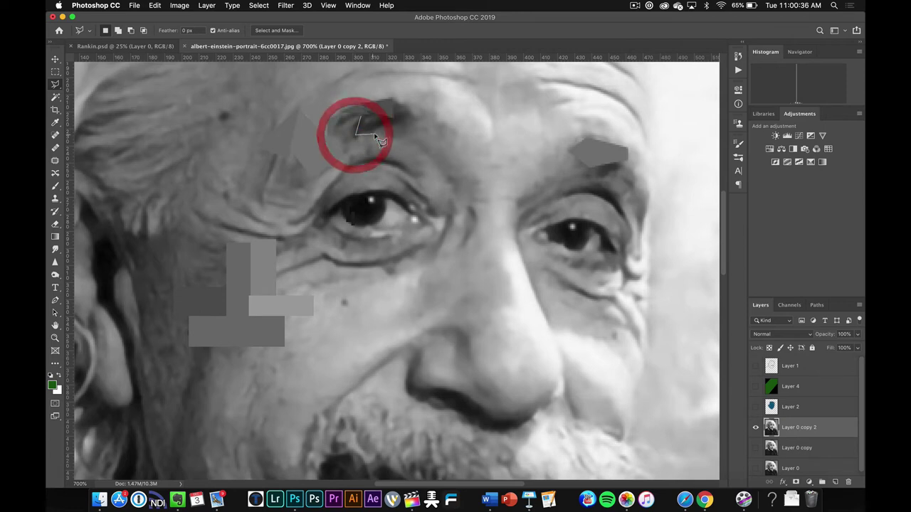
click(374, 134)
click(360, 117)
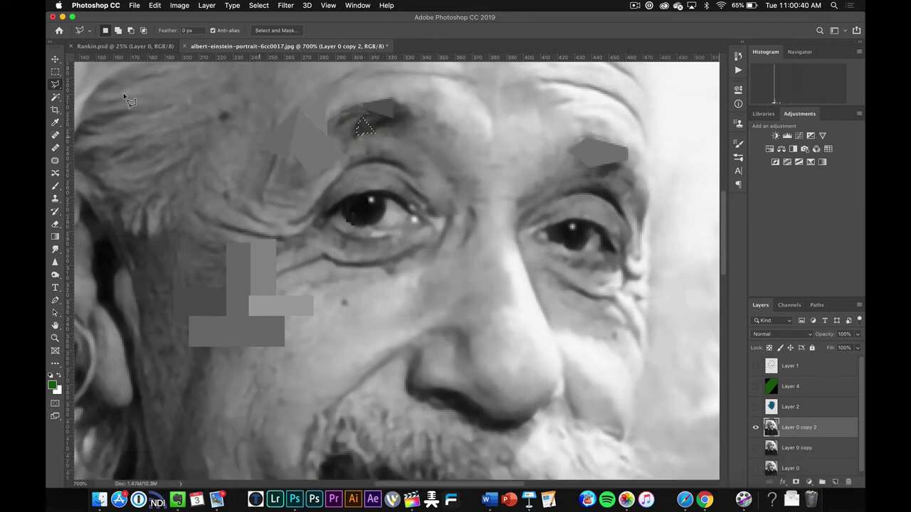
click(55, 59)
key(super+d)
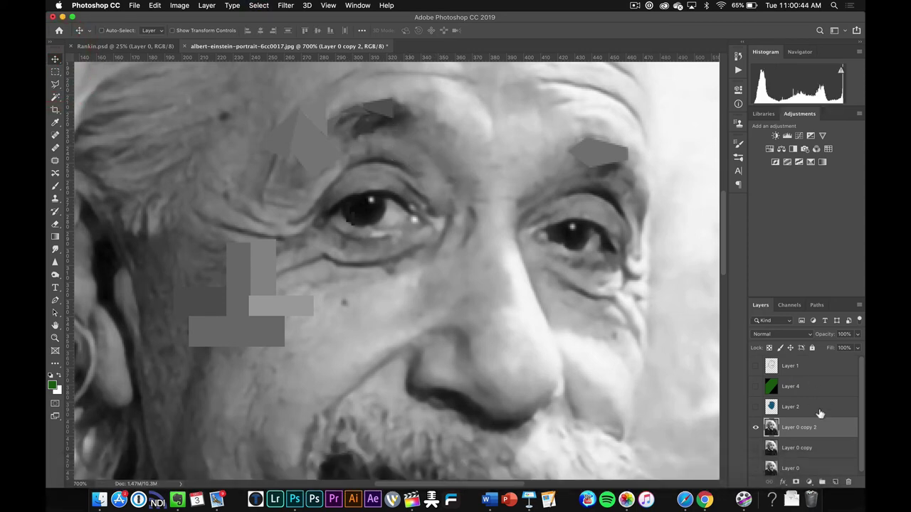
scroll(802, 434, down, 1)
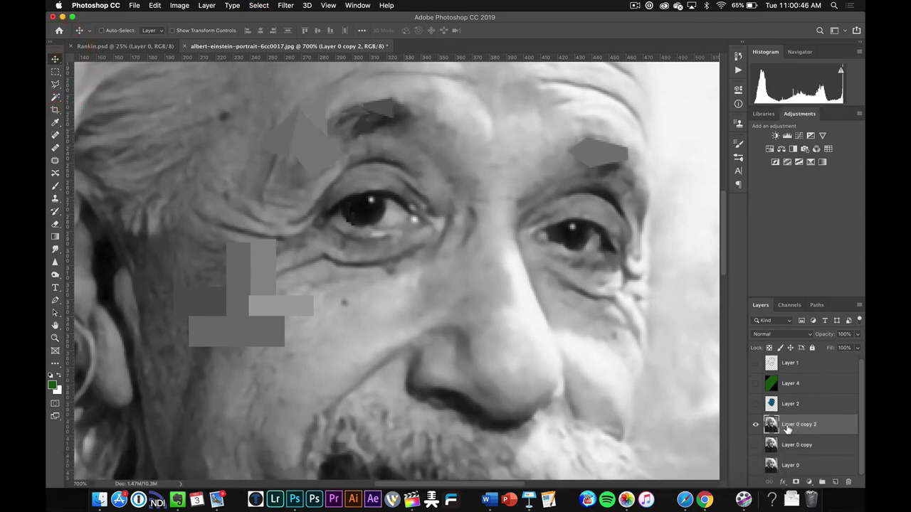
Step: Toggle the visibility of Layer 0 copy 2 off and on to check the averaged tone blocks
click(757, 427)
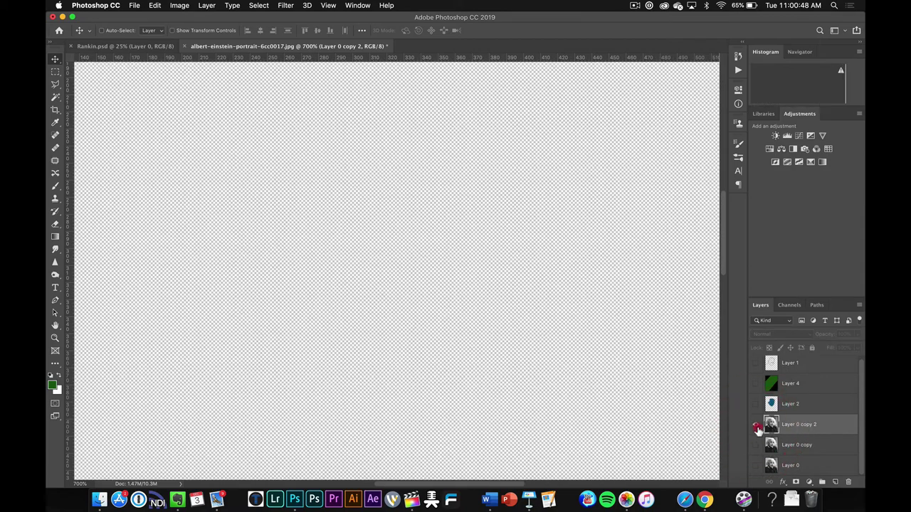
click(756, 427)
click(757, 427)
click(756, 427)
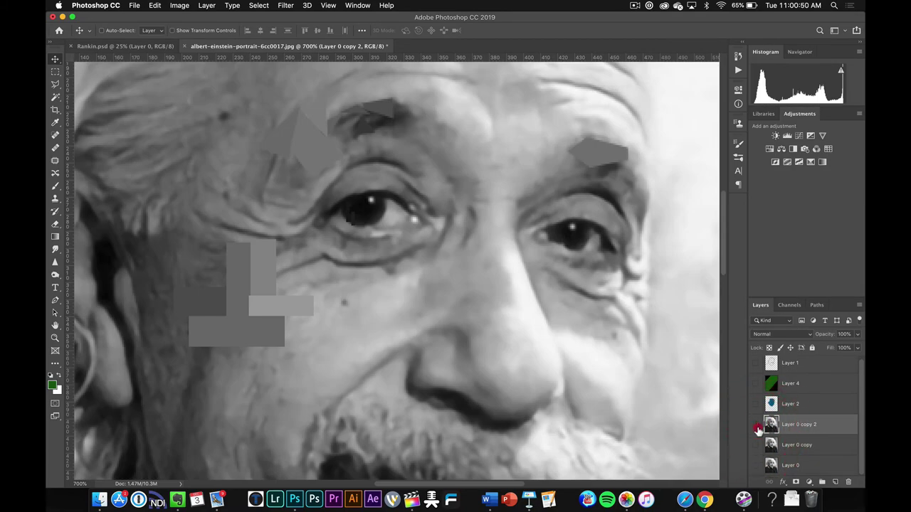
click(756, 427)
click(757, 427)
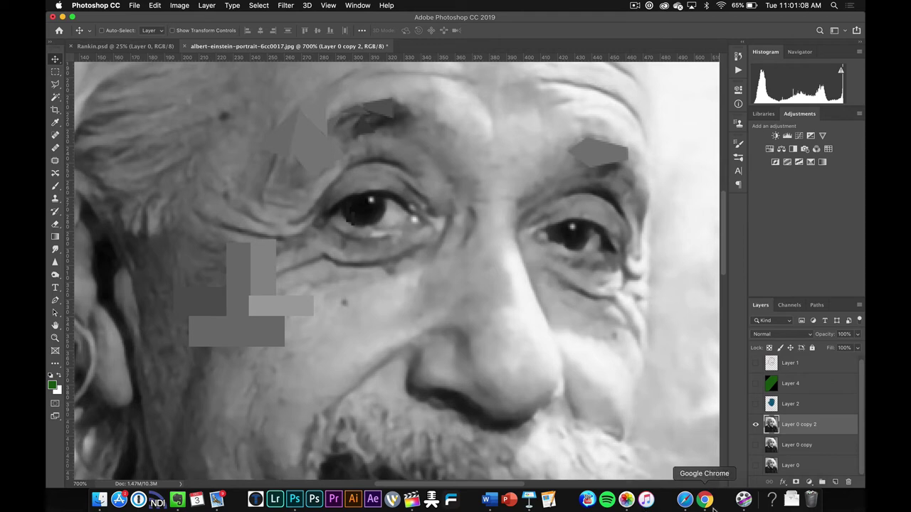
Step: Switch to the Illustrated Portrait presentation in Keynote, view the example portraits on slide 8, and return to Photoshop
click(529, 500)
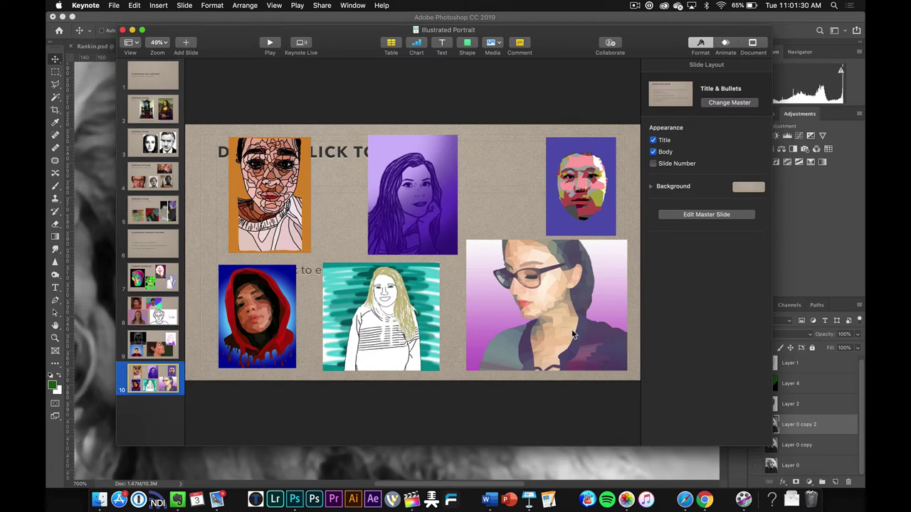
click(161, 313)
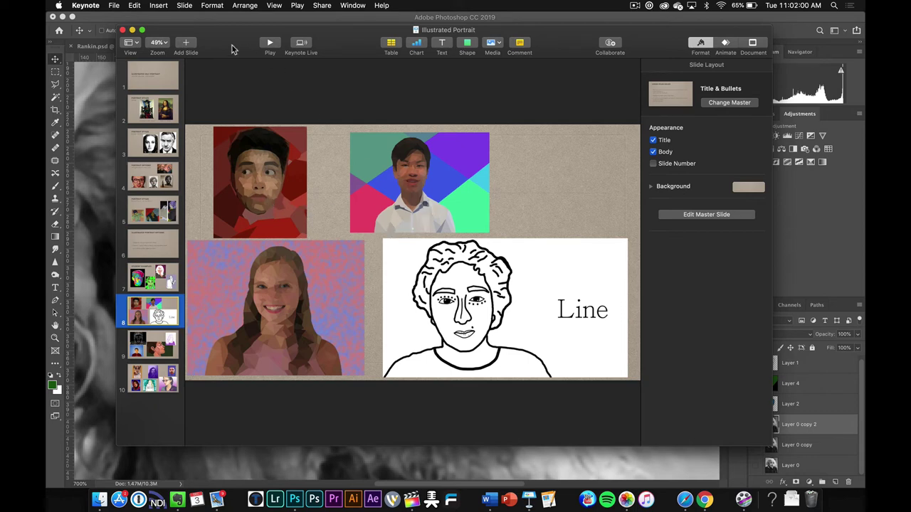
click(104, 23)
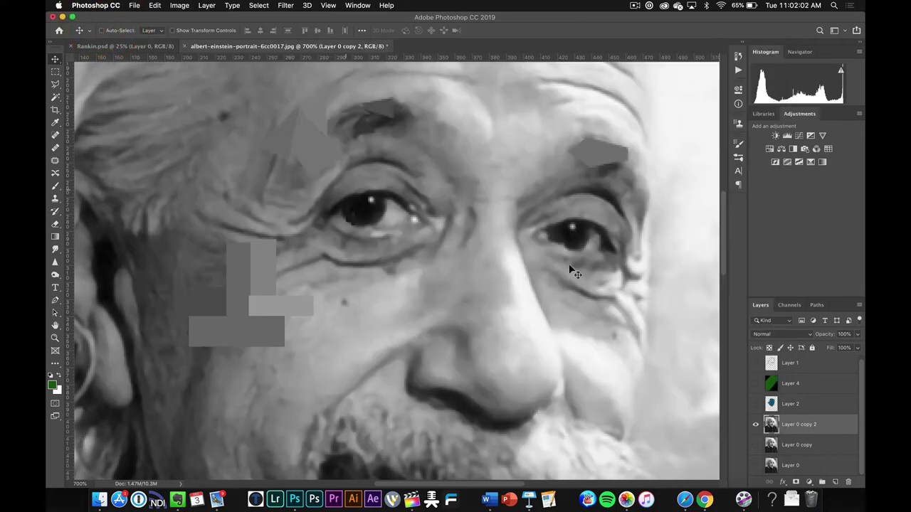
Step: Using the Quick Selection tool with a size 60 brush, select the light background along the left side of the portrait
key(super+minus)
key(super+minus)
key(super+minus)
key(super+minus)
key(super+minus)
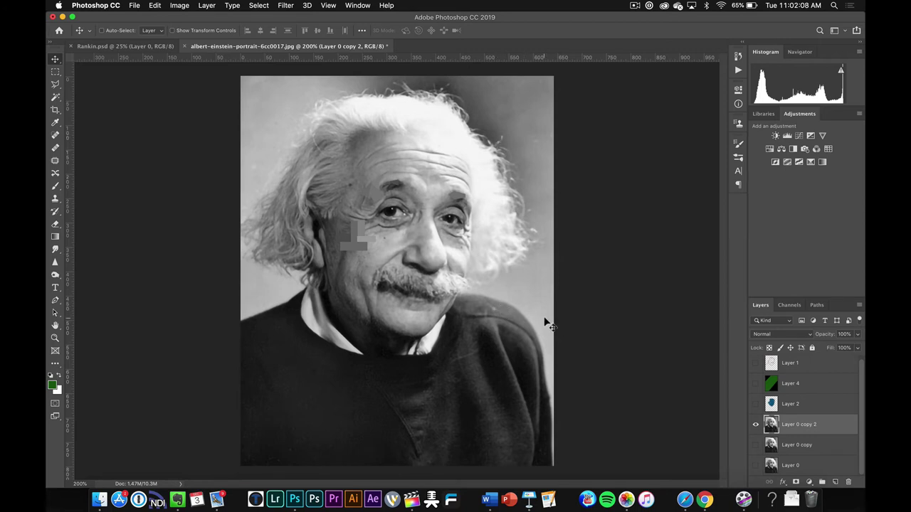
click(56, 84)
click(56, 98)
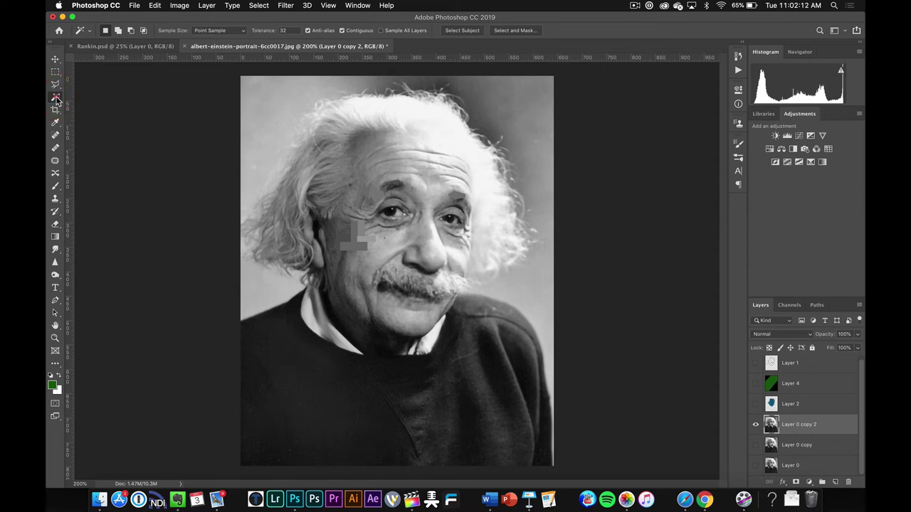
click(55, 97)
click(98, 106)
click(101, 96)
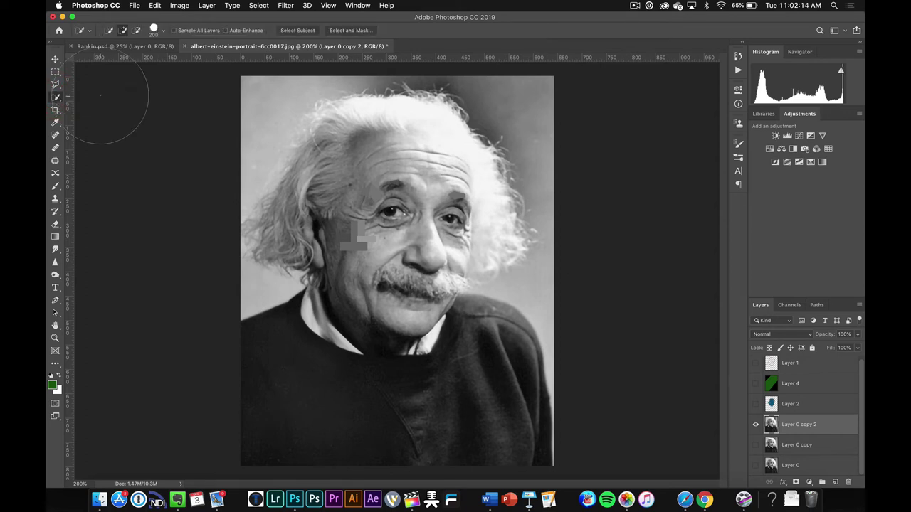
key(bracketleft)
key(bracketleft)
key(bracketleft)
key(bracketleft)
key(bracketleft)
key(bracketleft)
key(bracketleft)
key(bracketleft)
mouse_move(257, 105)
mouse_down()
mouse_move(256, 170)
mouse_move(295, 160)
mouse_move(234, 183)
mouse_move(234, 231)
mouse_move(261, 293)
mouse_move(253, 295)
mouse_up()
Step: Subtract the hair on the left from the selection and extend it over the background above and right of the head
key(alt)
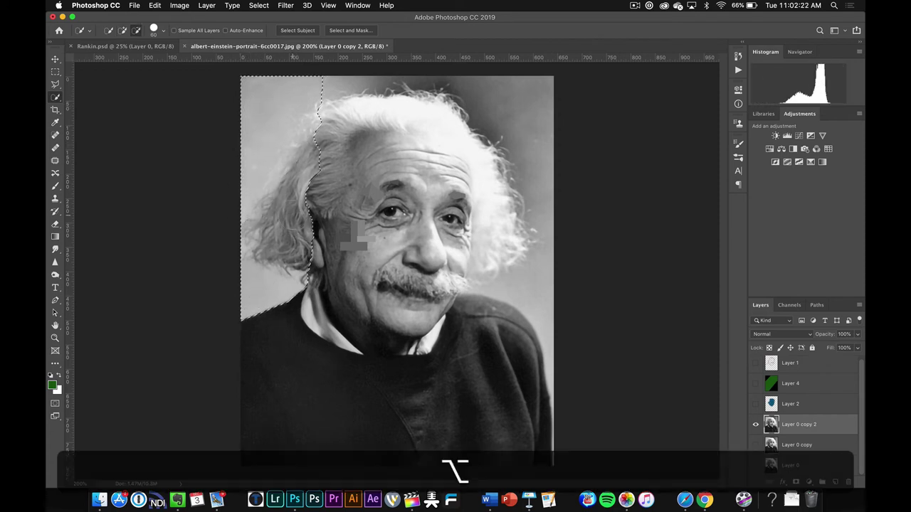
mouse_move(299, 172)
mouse_down()
mouse_move(297, 199)
mouse_move(281, 188)
mouse_move(267, 217)
mouse_move(299, 288)
mouse_up()
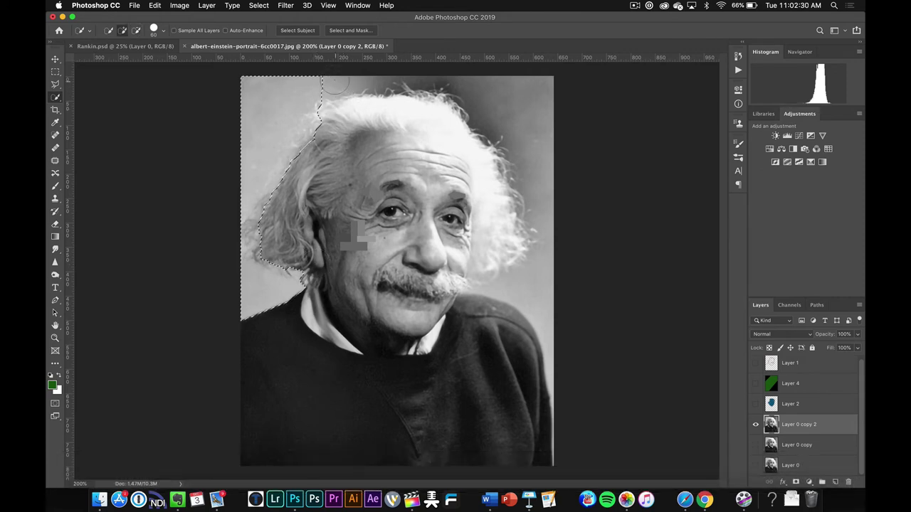
mouse_move(344, 91)
mouse_down()
mouse_move(496, 92)
mouse_move(500, 152)
mouse_move(539, 190)
mouse_move(548, 265)
mouse_move(530, 291)
mouse_up()
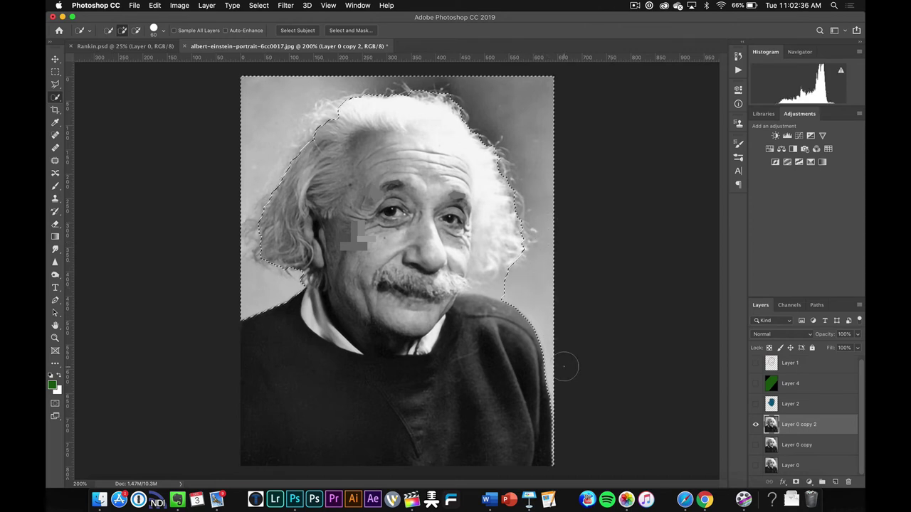
Step: Reduce the selection brush to 15, add the background gap between the right-hand hair and shoulder, and subtract the spill near the collar
key(bracketleft)
key(bracketleft)
key(bracketleft)
key(bracketleft)
key(bracketleft)
drag(511, 260, 487, 290)
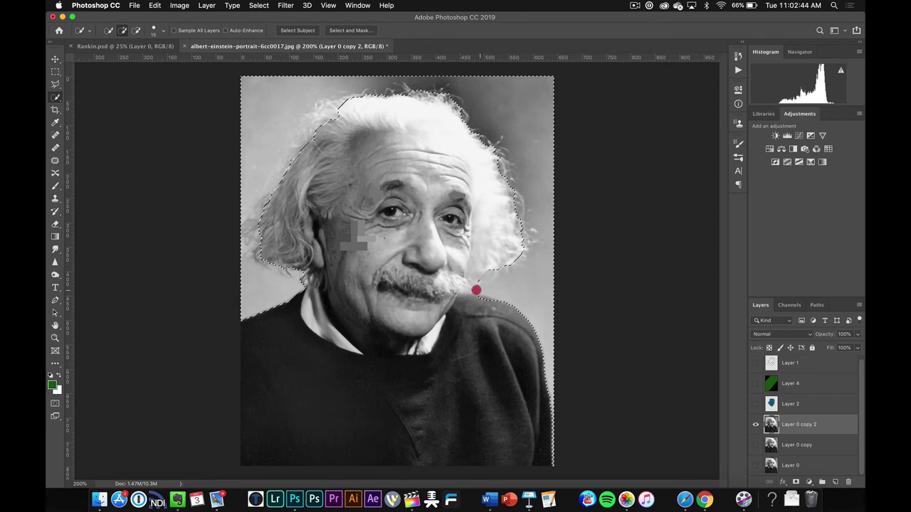
drag(468, 291, 467, 285)
key(alt)
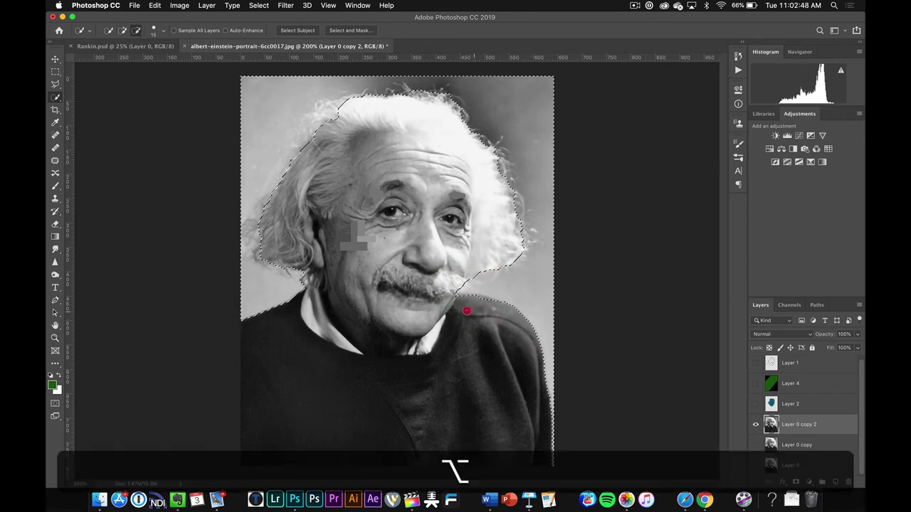
alt+click(457, 296)
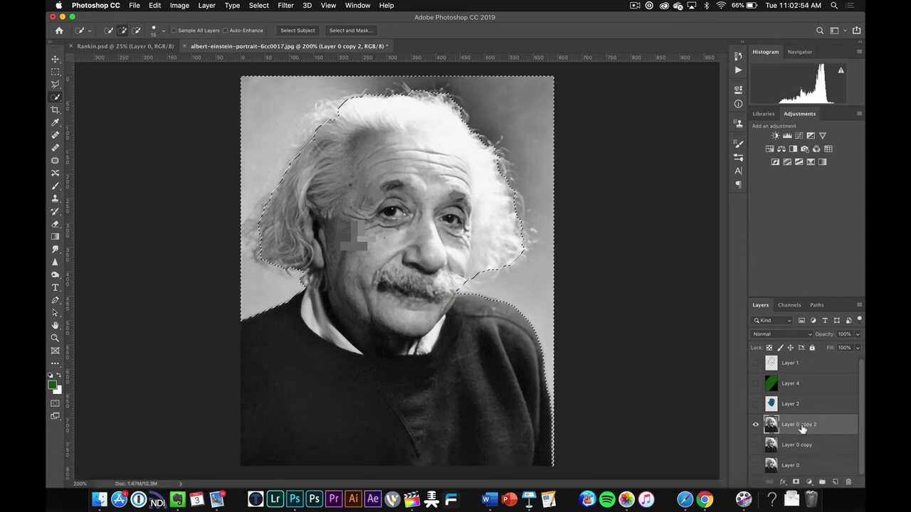
Step: Delete the selected background from Layer 0 copy 2 and place a new empty layer directly beneath it
key(BackSpace)
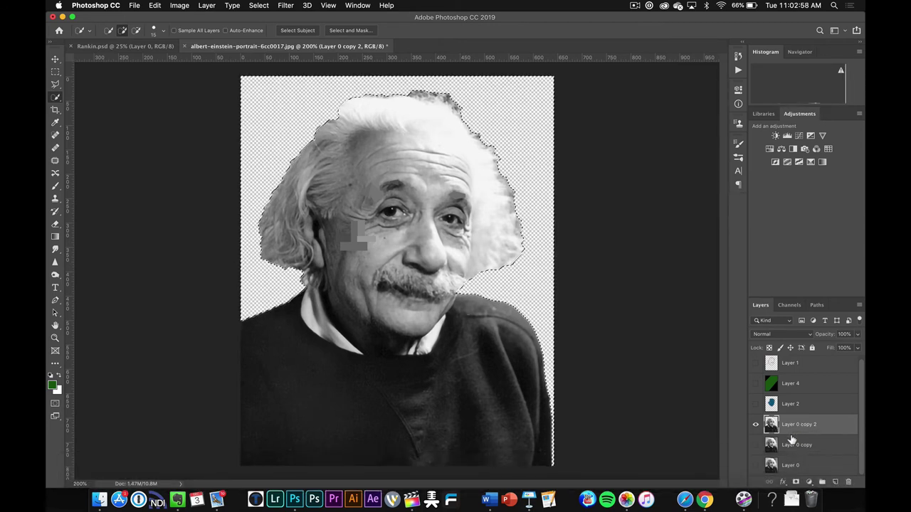
click(836, 482)
drag(819, 426, 819, 447)
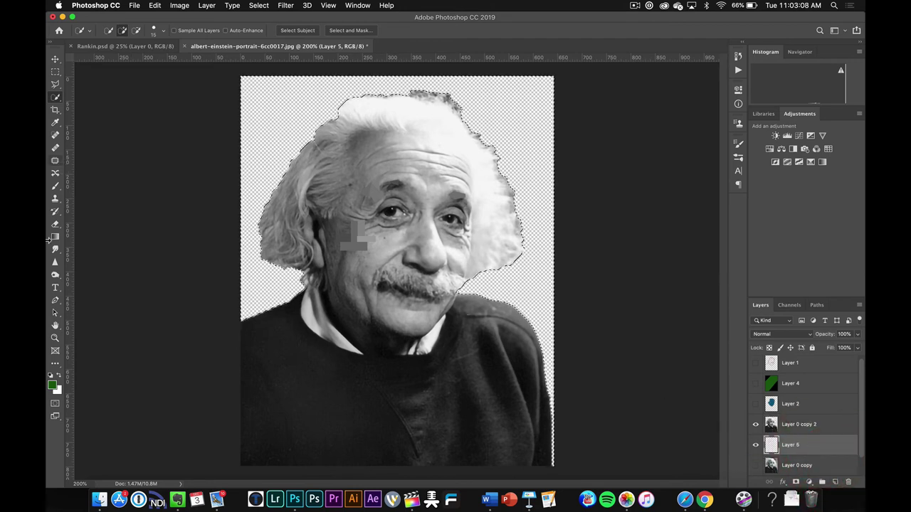
Step: Paint the whole background behind the portrait dark green (175e0b) on the new layer with a soft size 250 brush, clearing the selection
click(52, 385)
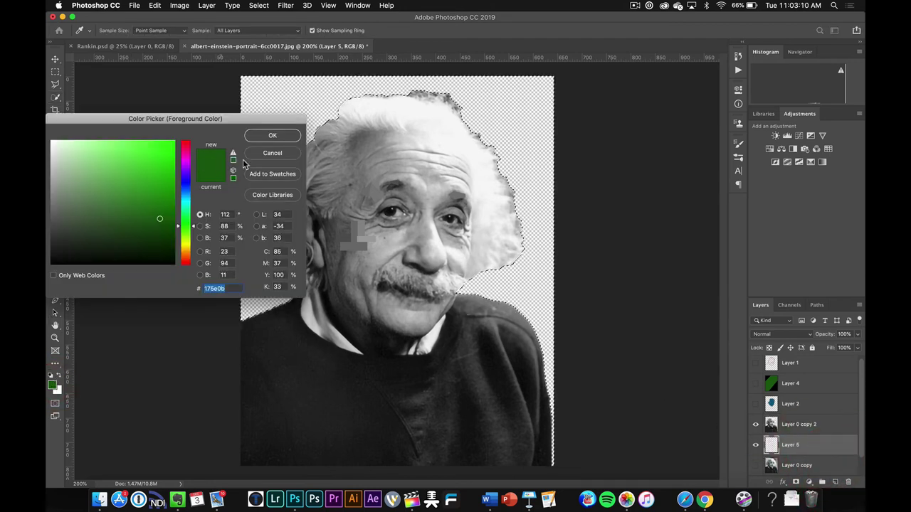
click(269, 135)
key(b)
mouse_move(241, 164)
mouse_down()
mouse_move(208, 187)
mouse_move(208, 140)
mouse_move(263, 284)
mouse_move(285, 274)
mouse_up()
key(super+d)
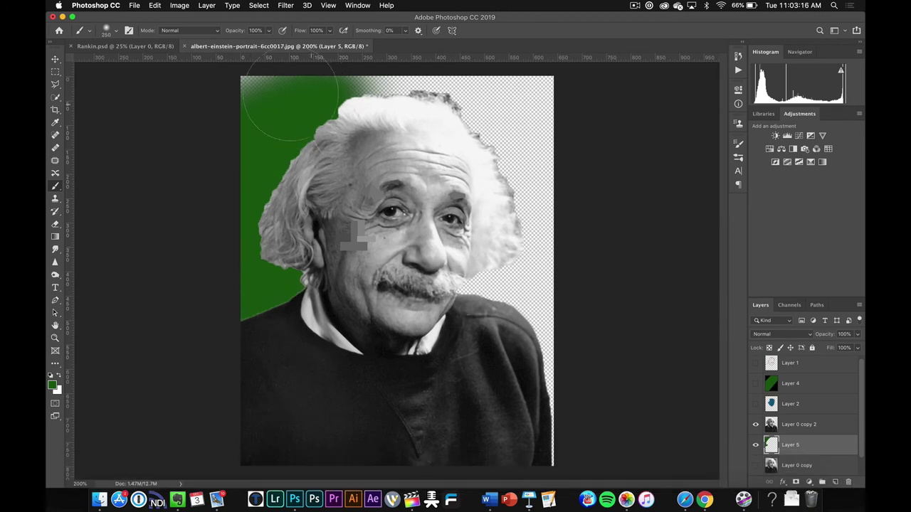
mouse_move(277, 107)
mouse_down()
mouse_move(534, 107)
mouse_move(460, 132)
mouse_move(509, 193)
mouse_move(541, 349)
mouse_up()
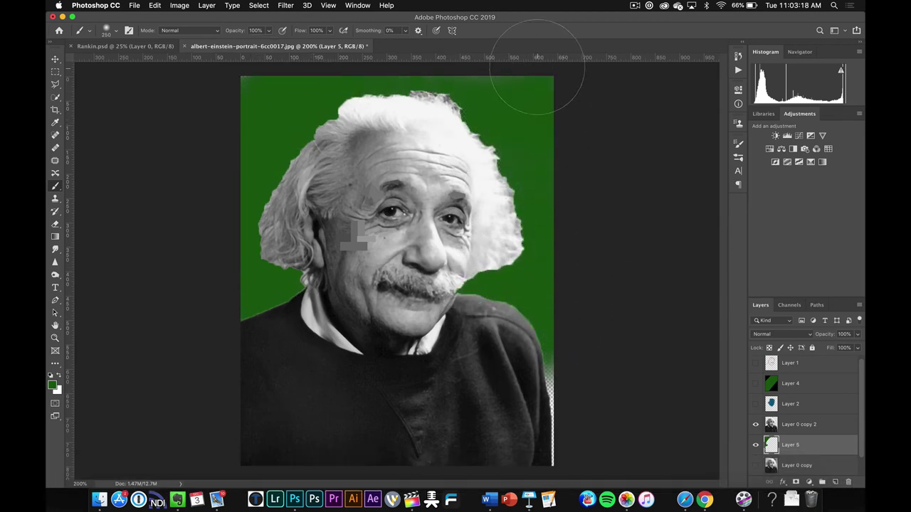
drag(569, 272, 567, 432)
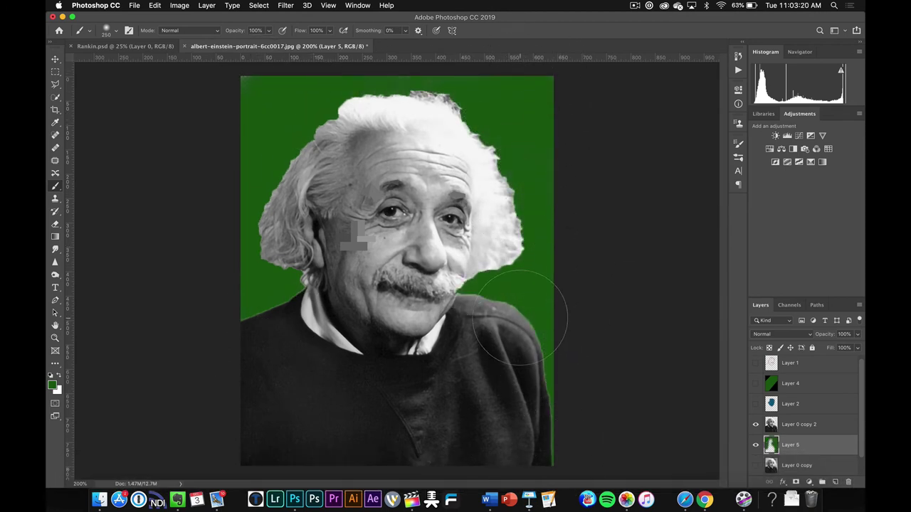
Step: Add a Gradient fill layer above the green background using the Foreground to Background preset
click(808, 482)
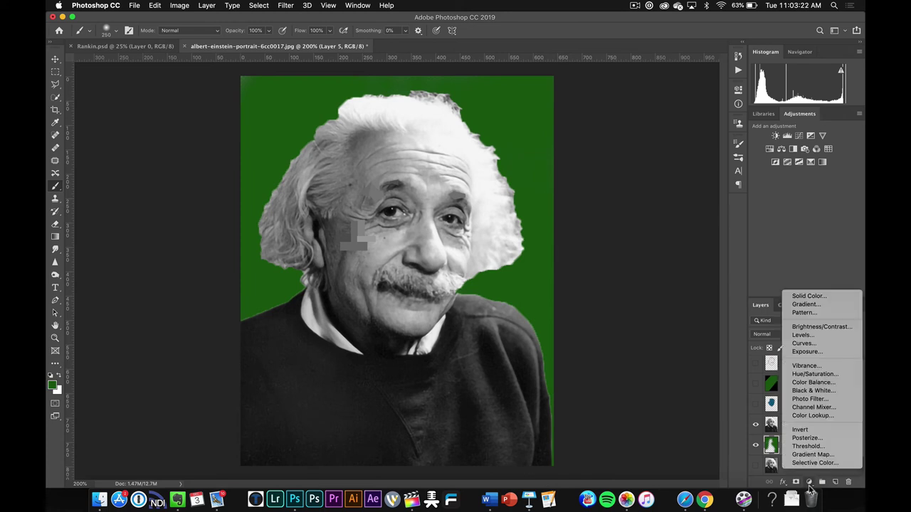
click(826, 305)
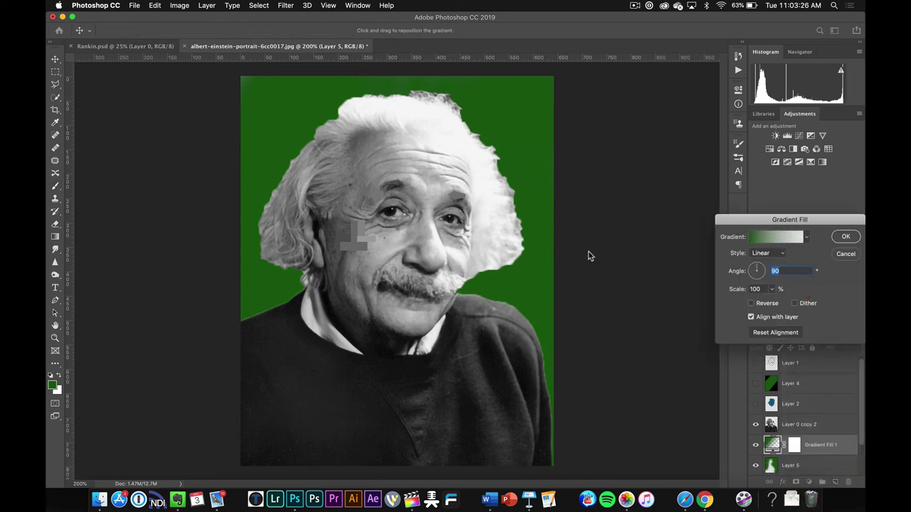
click(783, 238)
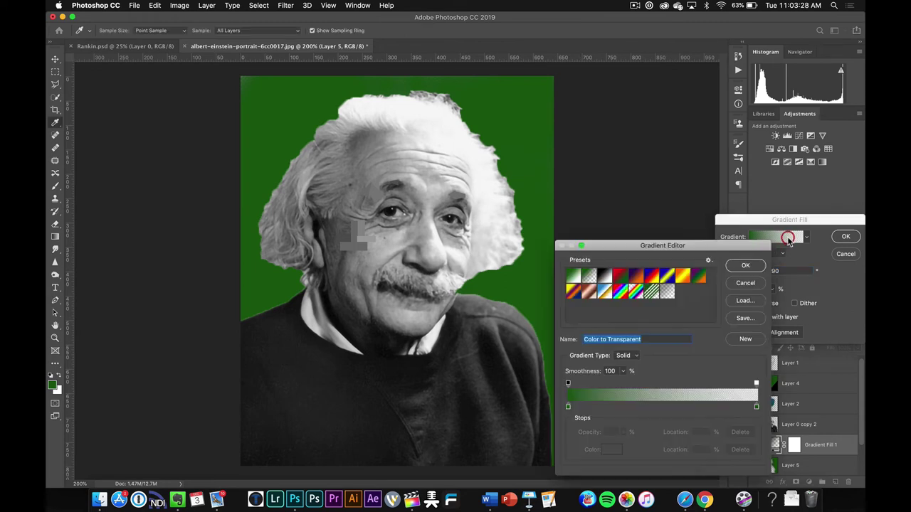
click(577, 277)
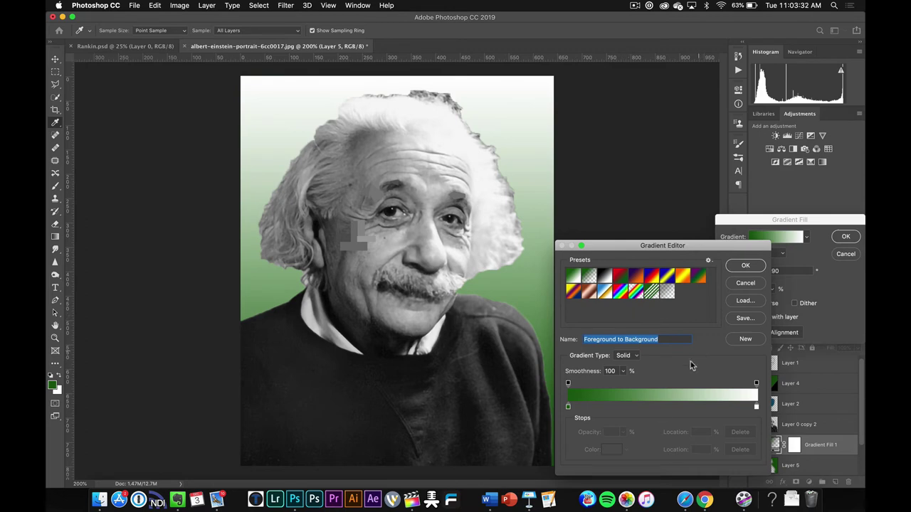
Step: Change the gradient's white end stop to near-black 040000, add another dark stop at 70%, and accept the gradient
double_click(755, 406)
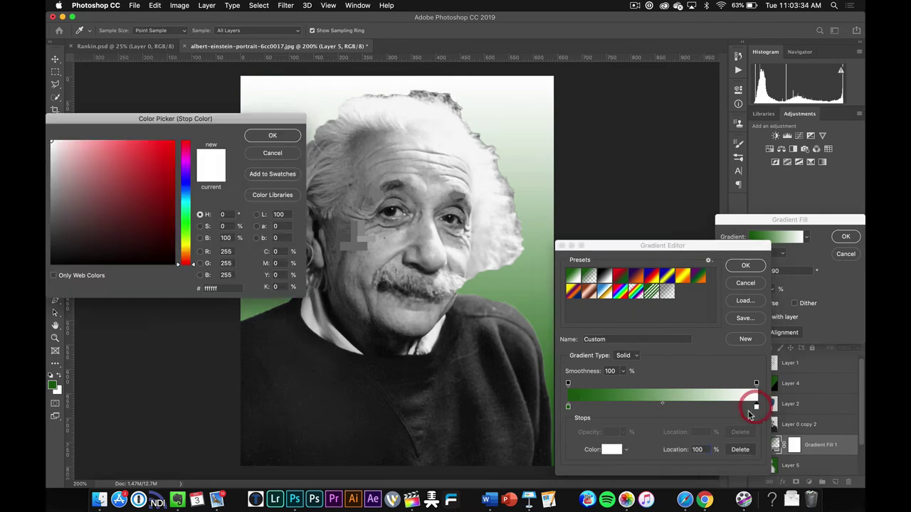
click(163, 263)
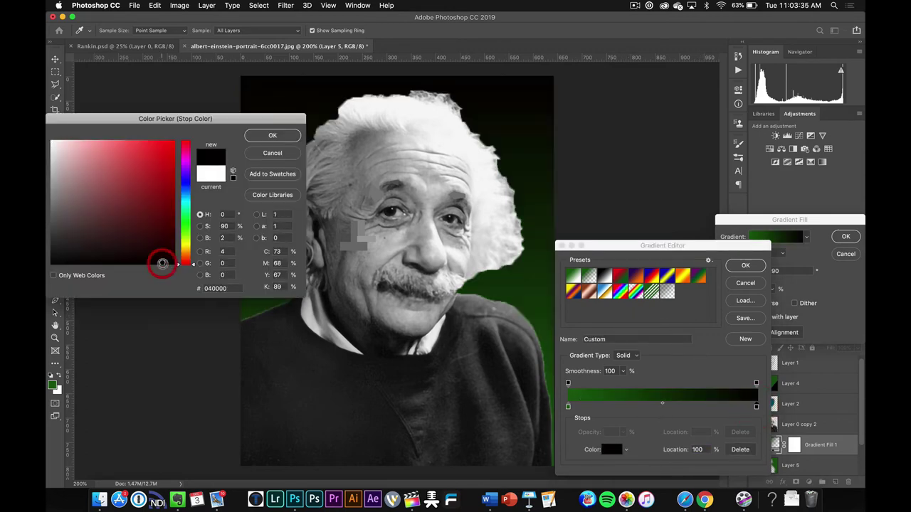
click(276, 137)
drag(662, 407, 700, 406)
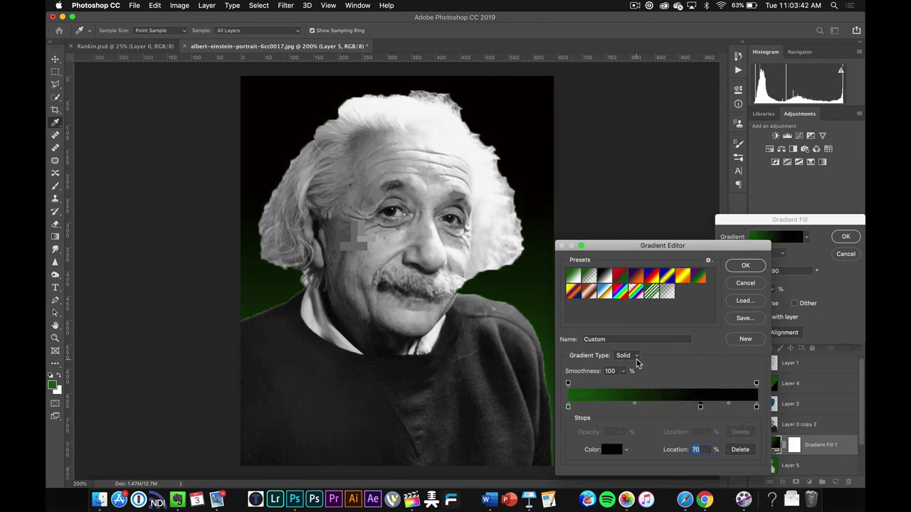
click(744, 266)
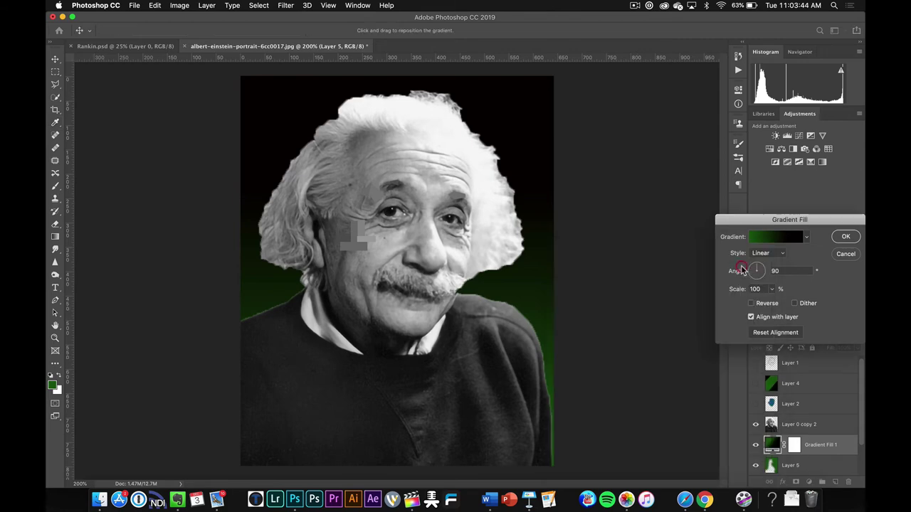
Step: Set the gradient fill's style to Radial with a scale of 188% and apply it
click(778, 253)
click(775, 263)
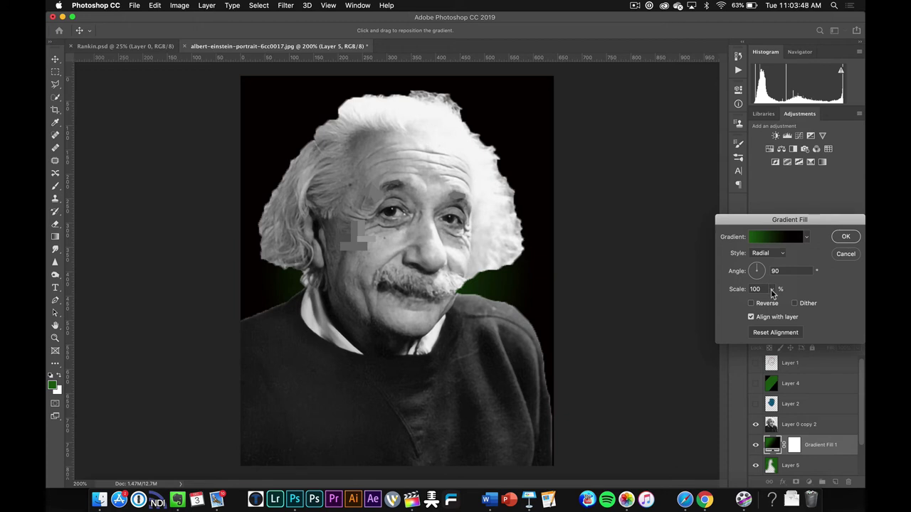
click(772, 291)
click(775, 303)
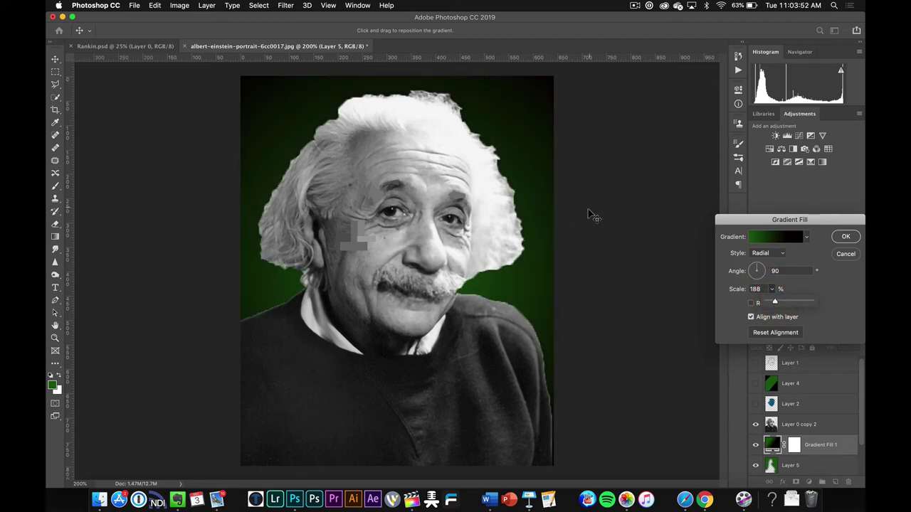
click(843, 237)
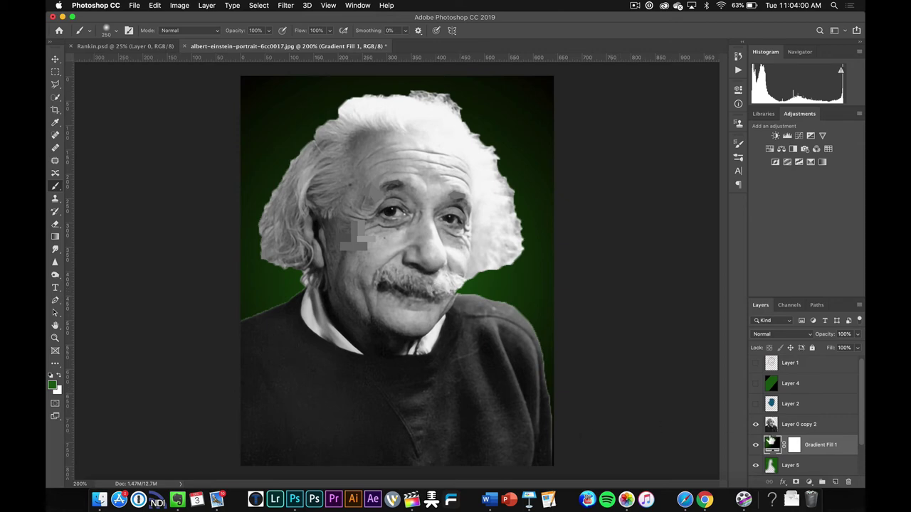
Step: Hide Layer 0 copy 2, the gradient fill and the green background layer, and group these three layers
scroll(771, 442, down, 2)
drag(756, 434, 754, 390)
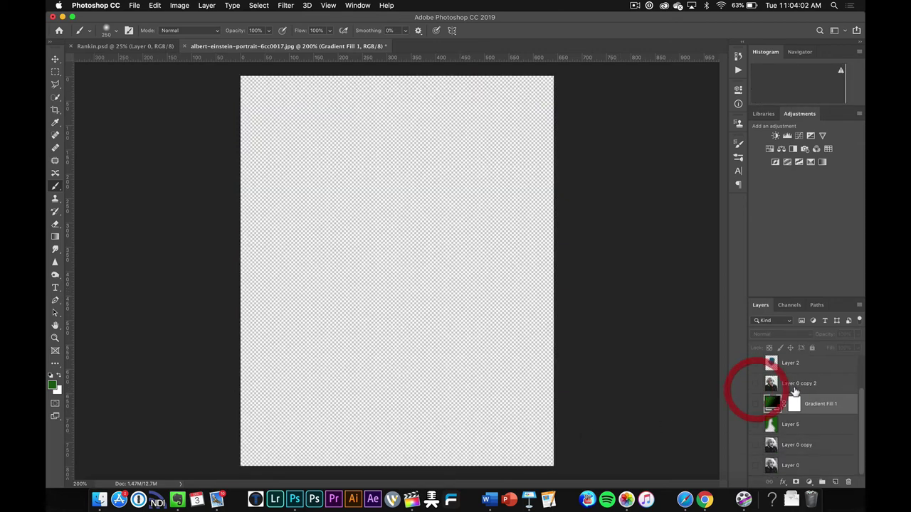
click(794, 387)
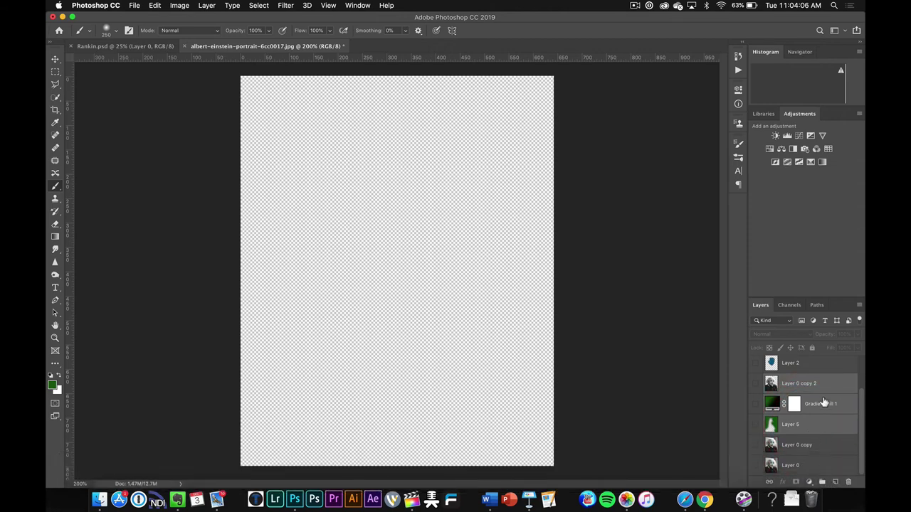
click(821, 482)
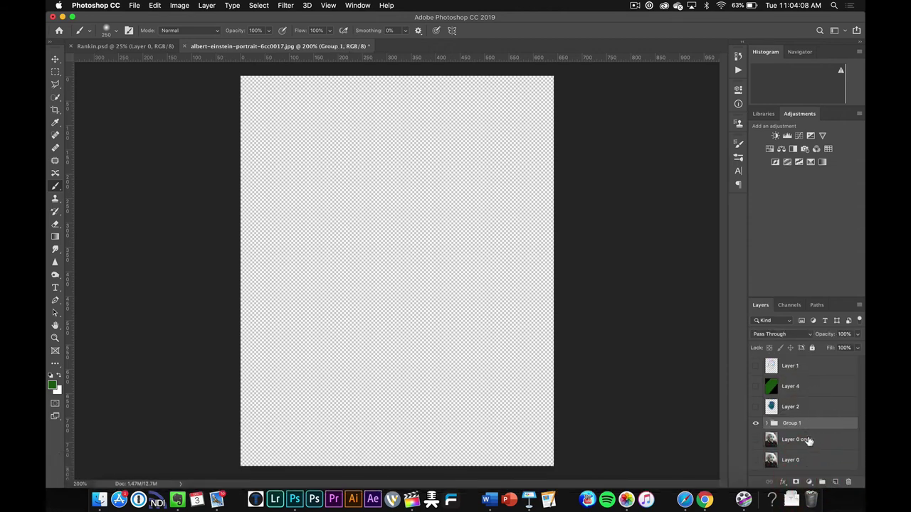
Step: Rename the new layer group as Polygon
double_click(791, 423)
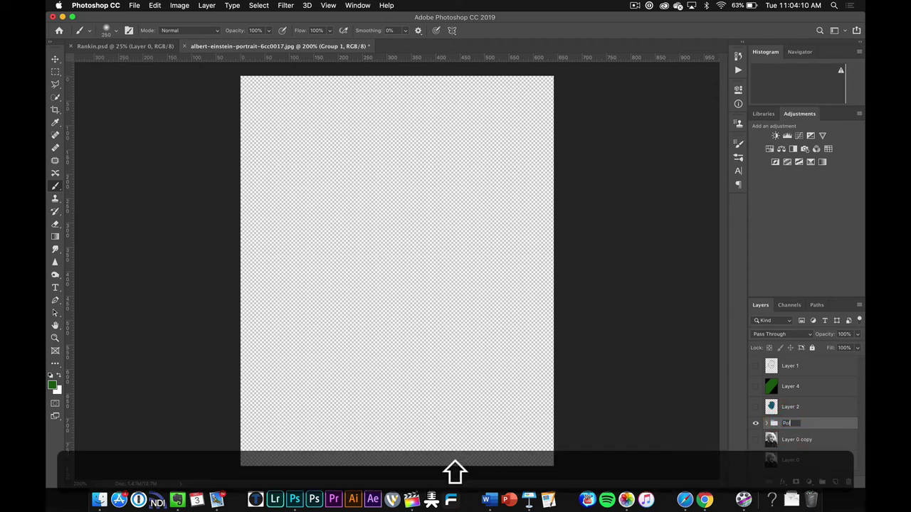
text(Polygon)
key(Return)
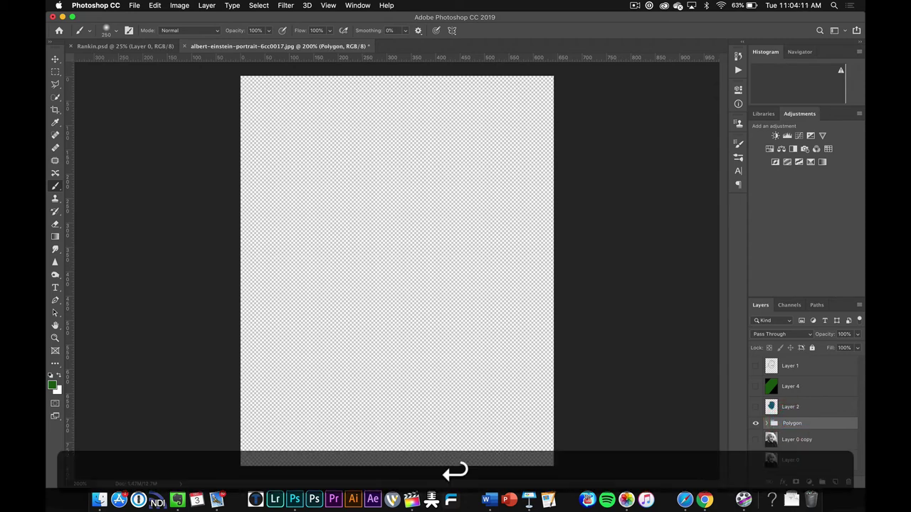
Step: Group Layer 1, Layer 4 and Layer 2 under the name Lines, and show Layer 0 copy
click(801, 413)
shift+click(808, 365)
click(821, 482)
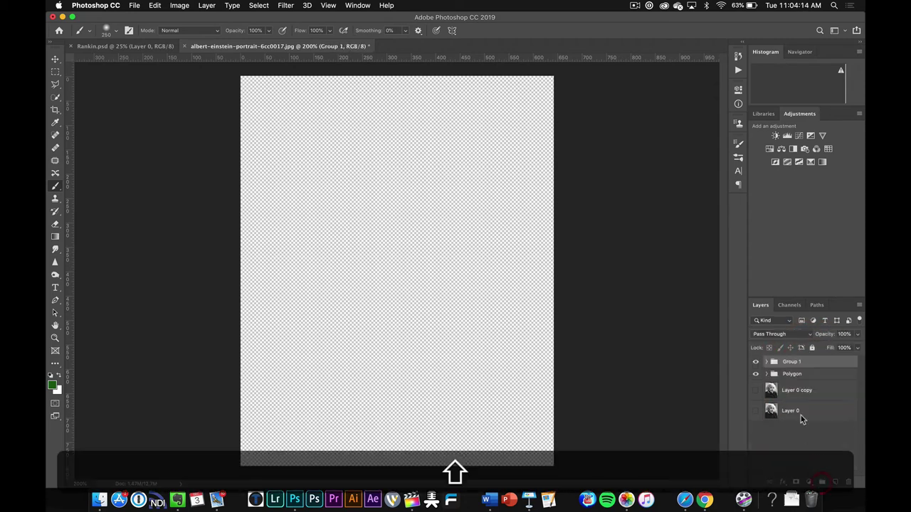
double_click(791, 362)
text(L)
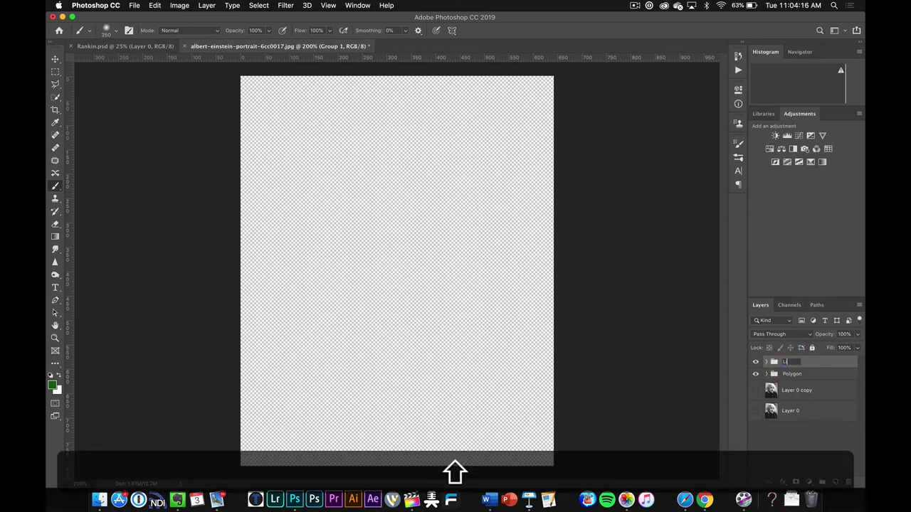
text(ines)
key(Return)
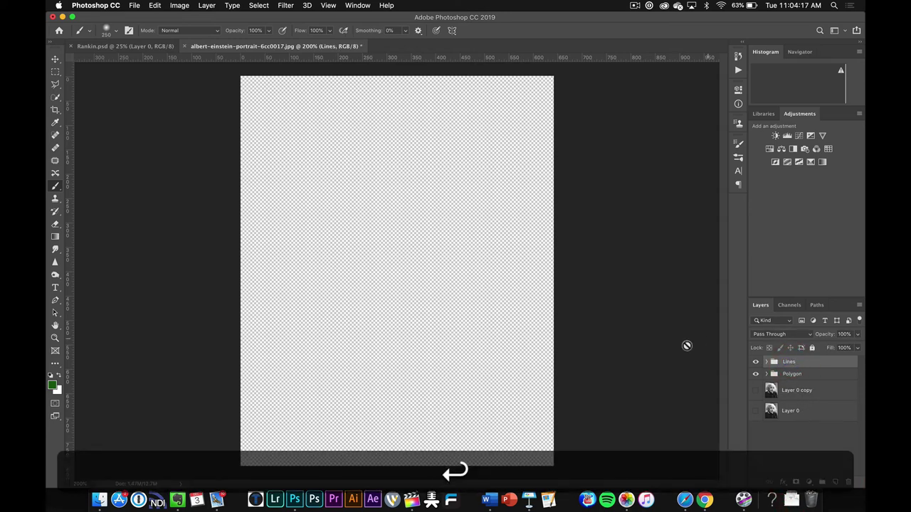
click(756, 390)
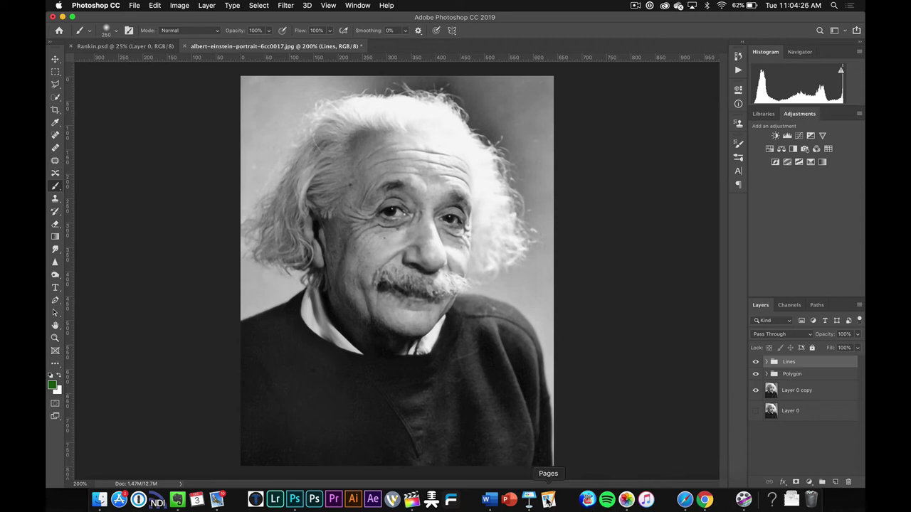
Step: Switch to the Keynote presentation, examine the student portrait examples on slides 9, 10 and 7, and return to Photoshop
click(529, 500)
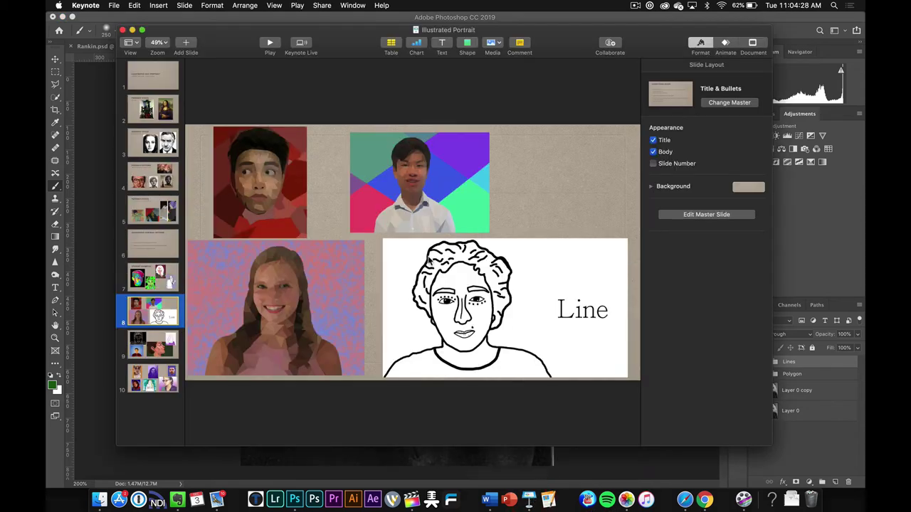
click(172, 342)
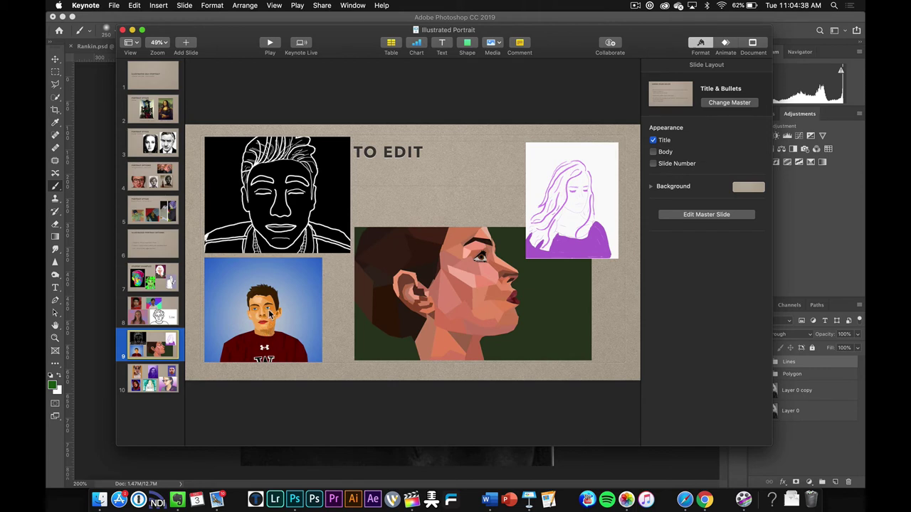
click(158, 378)
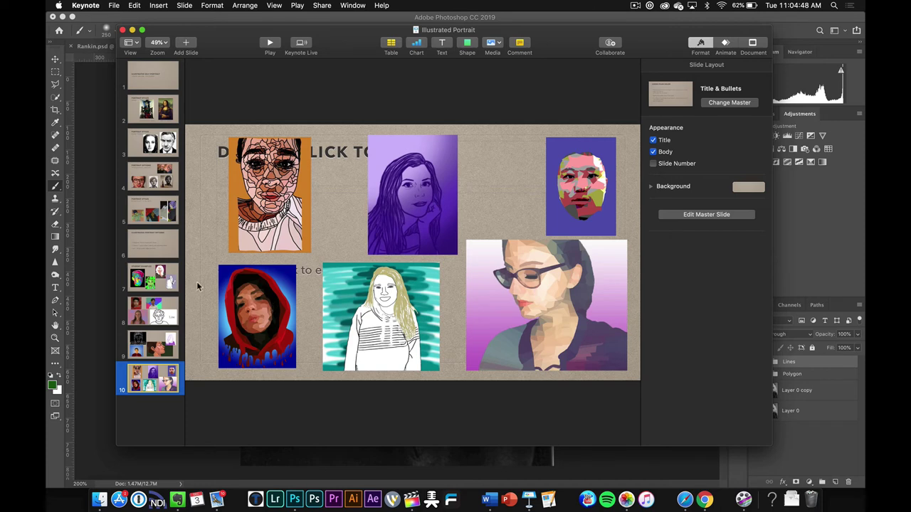
click(160, 277)
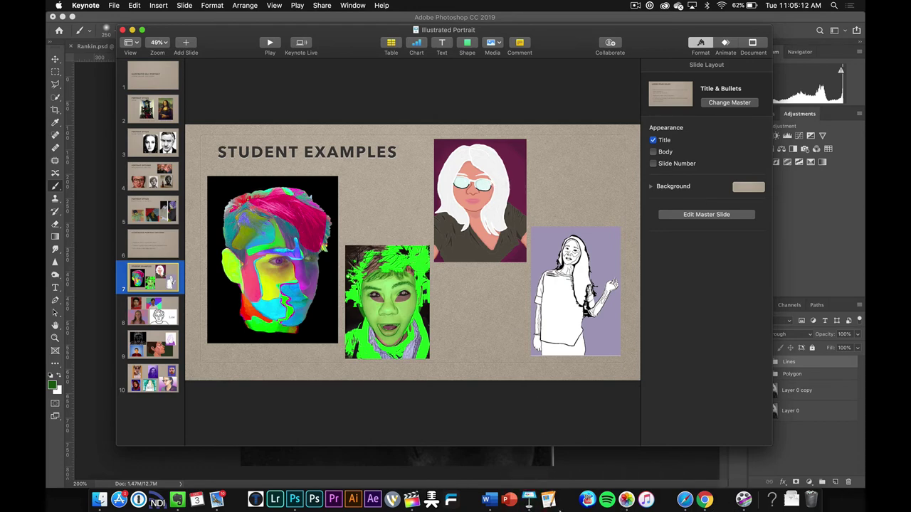
click(295, 500)
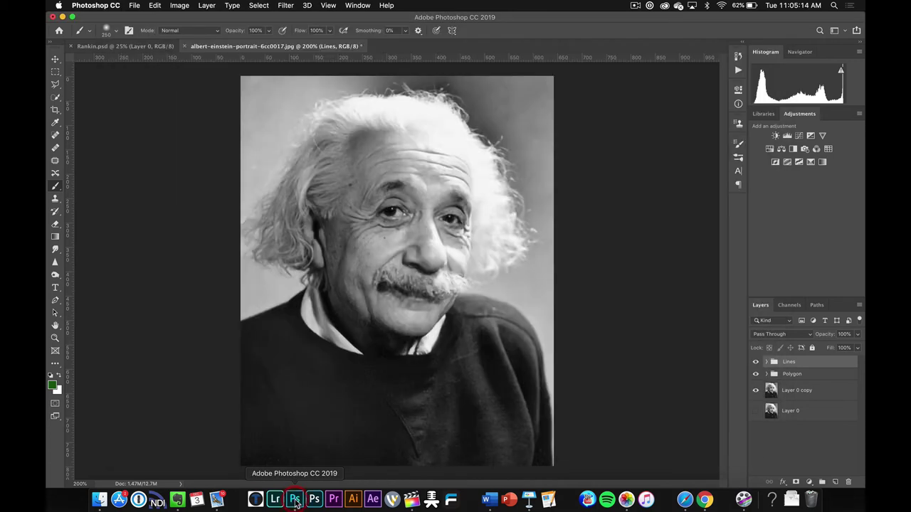
Step: Select the whole hair area around the face with a freehand Lasso outline
click(56, 86)
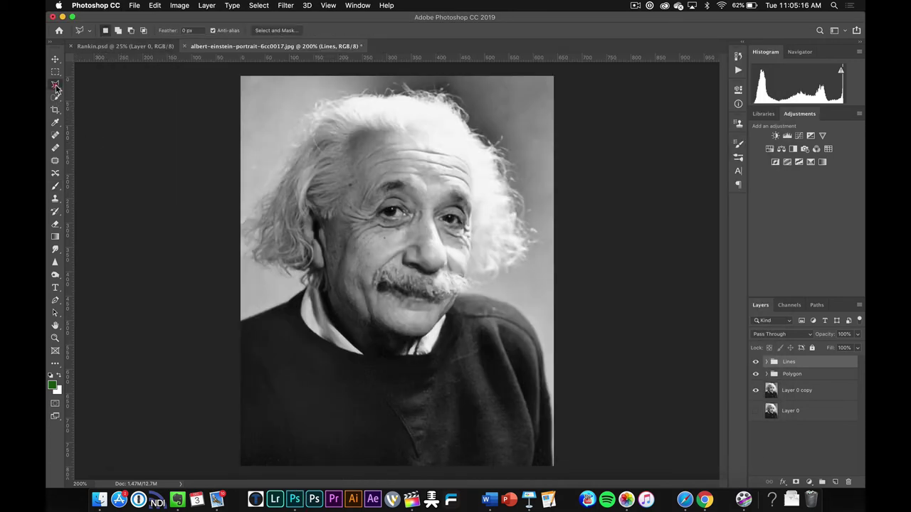
click(56, 87)
click(82, 84)
mouse_move(265, 261)
mouse_down()
mouse_move(303, 269)
mouse_move(313, 244)
mouse_move(303, 220)
mouse_move(311, 203)
mouse_move(328, 213)
mouse_move(360, 139)
mouse_move(415, 128)
mouse_move(444, 129)
mouse_move(472, 165)
mouse_move(469, 274)
mouse_move(488, 271)
mouse_move(512, 252)
mouse_move(508, 170)
mouse_move(458, 103)
mouse_move(413, 88)
mouse_move(348, 98)
mouse_move(310, 118)
mouse_move(258, 211)
mouse_move(271, 264)
mouse_up()
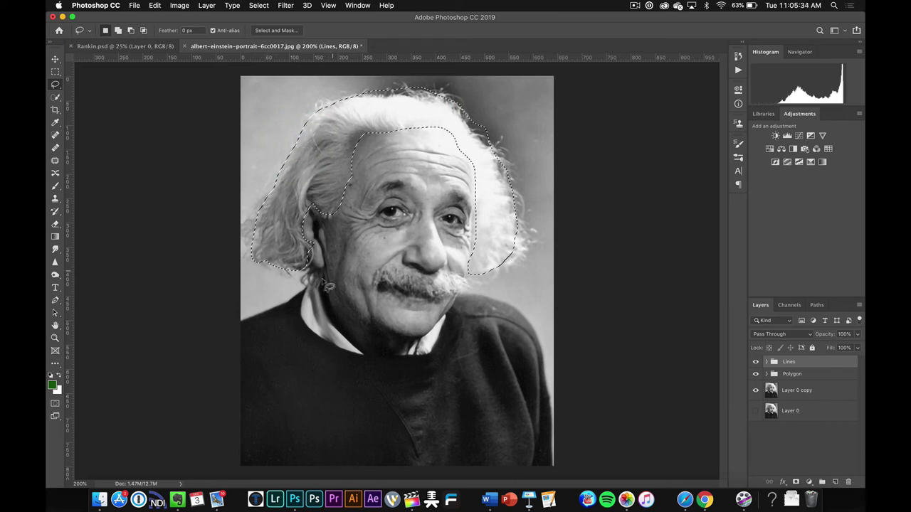
Step: Set the foreground colour to pale yellow f4e99e for the Brush
key(b)
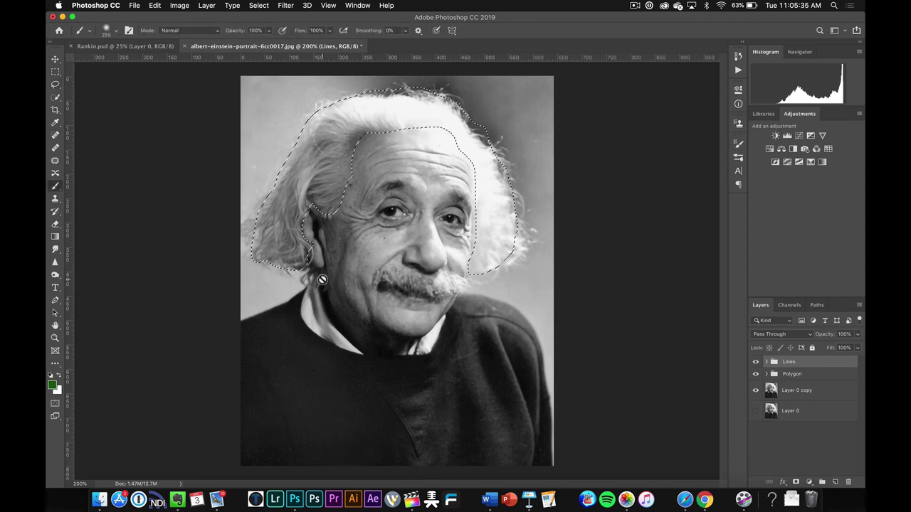
click(53, 385)
click(187, 242)
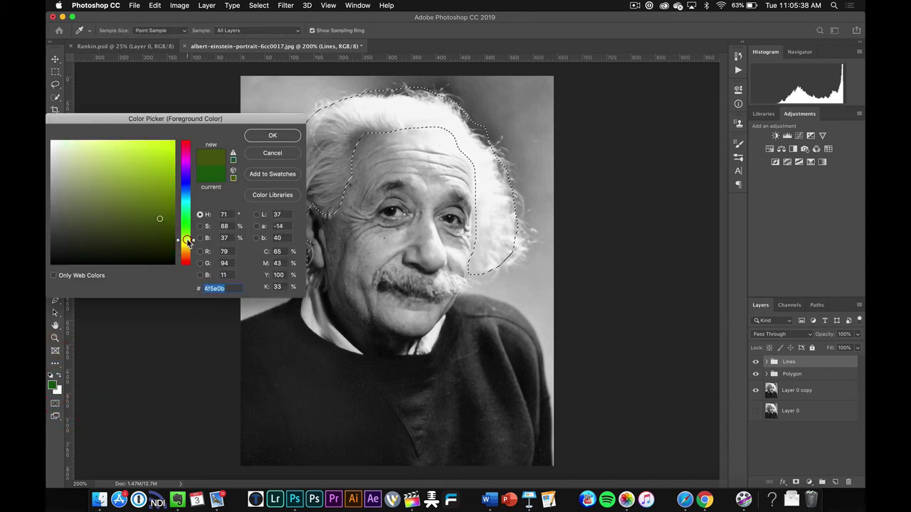
drag(187, 242, 188, 243)
drag(118, 166, 104, 155)
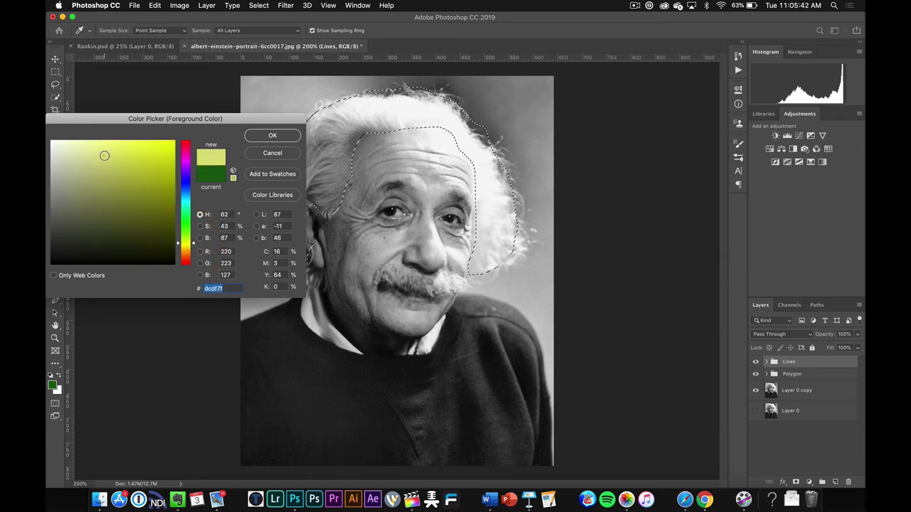
drag(188, 245, 190, 249)
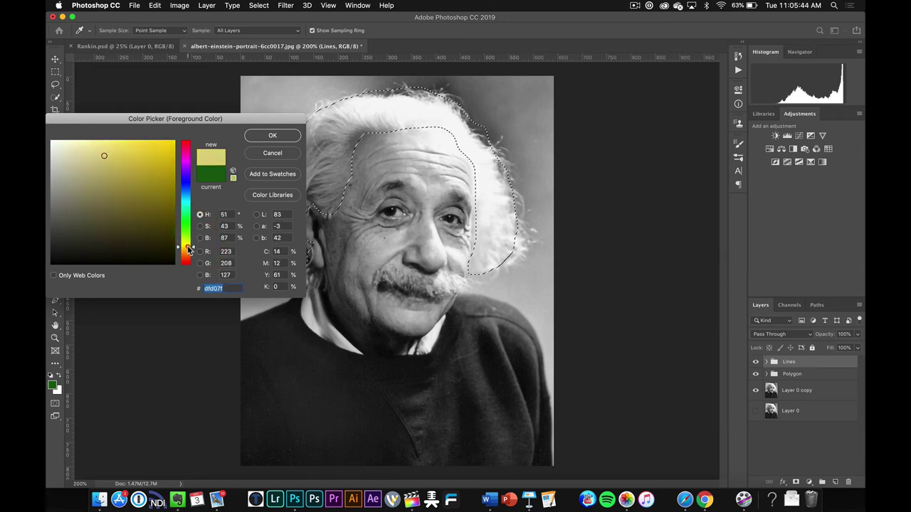
click(94, 145)
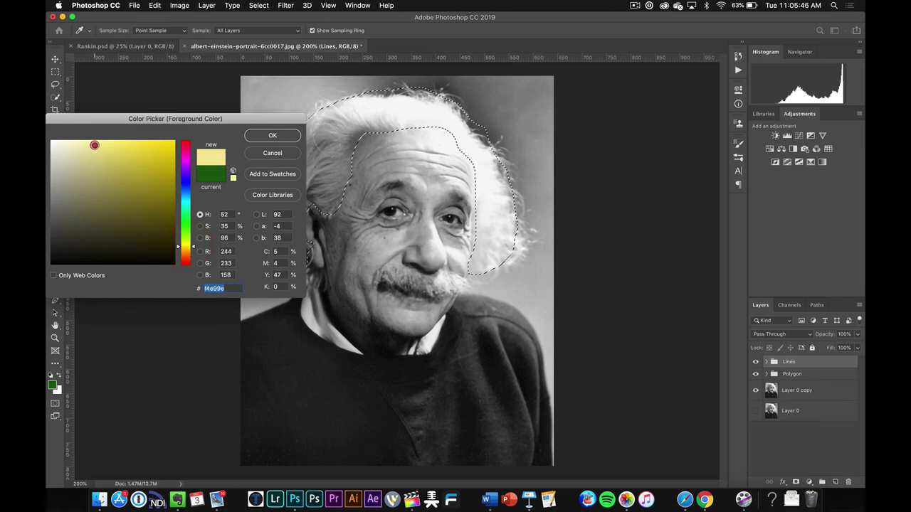
click(271, 136)
key(b)
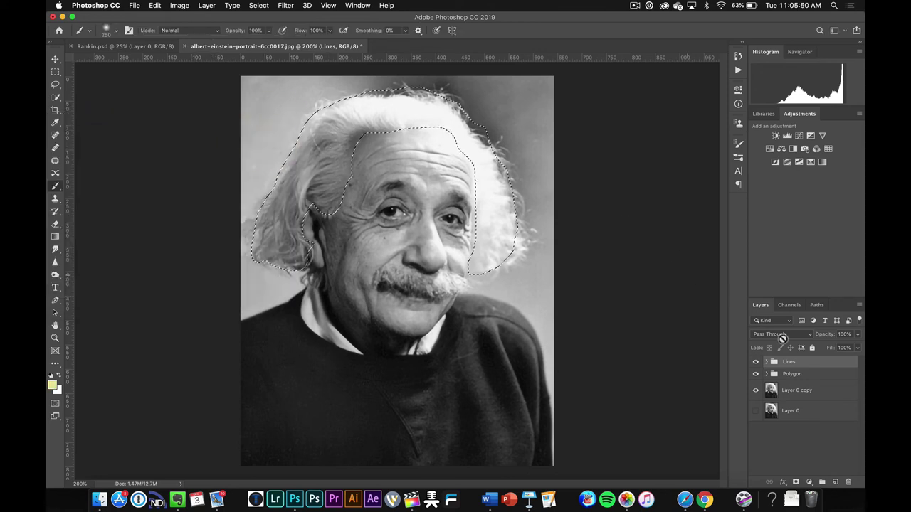
Step: Add a new layer above Layer 0 copy and paint the selected hair area pale yellow
click(821, 392)
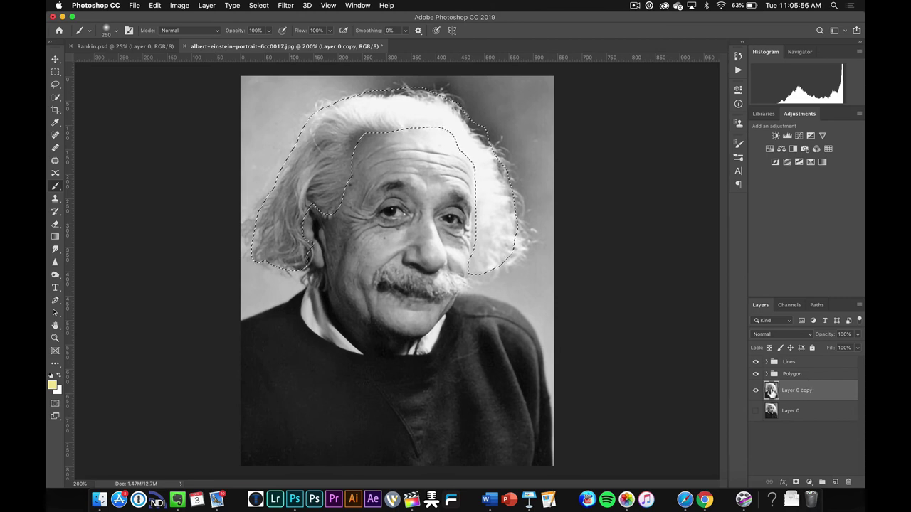
click(836, 483)
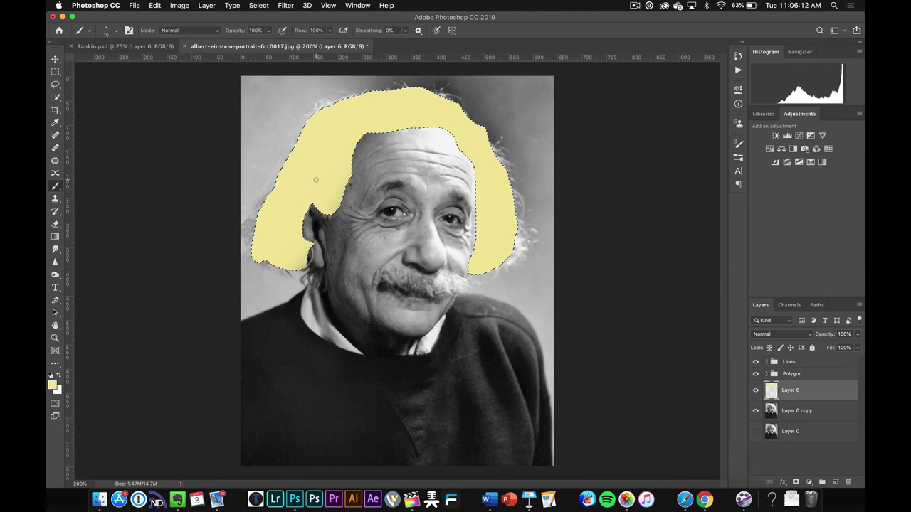
Step: Pick a slightly lighter yellow and paint thin strand lines in the hair beside and above the ear with a small brush
click(53, 385)
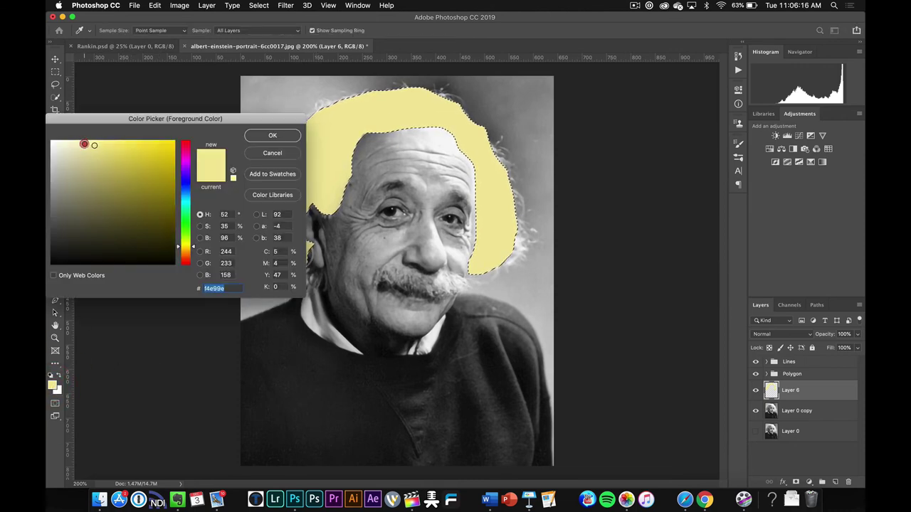
click(269, 137)
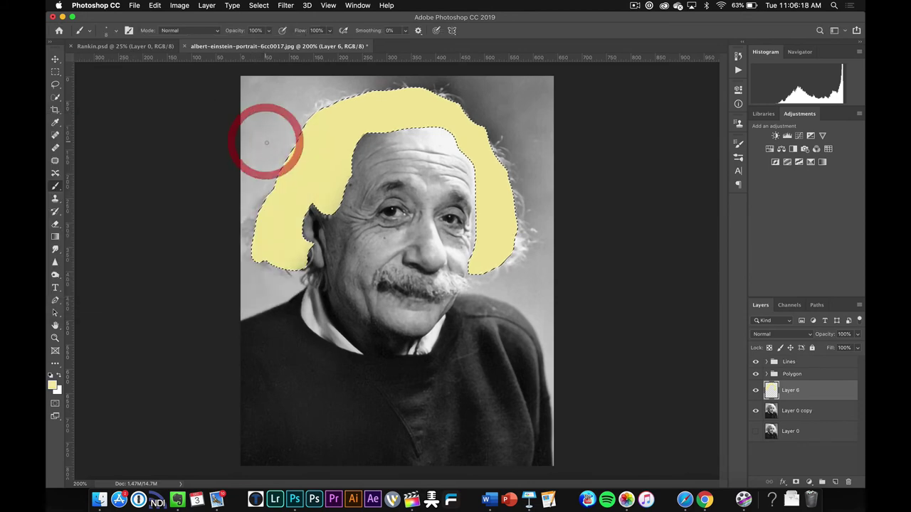
drag(266, 142, 250, 143)
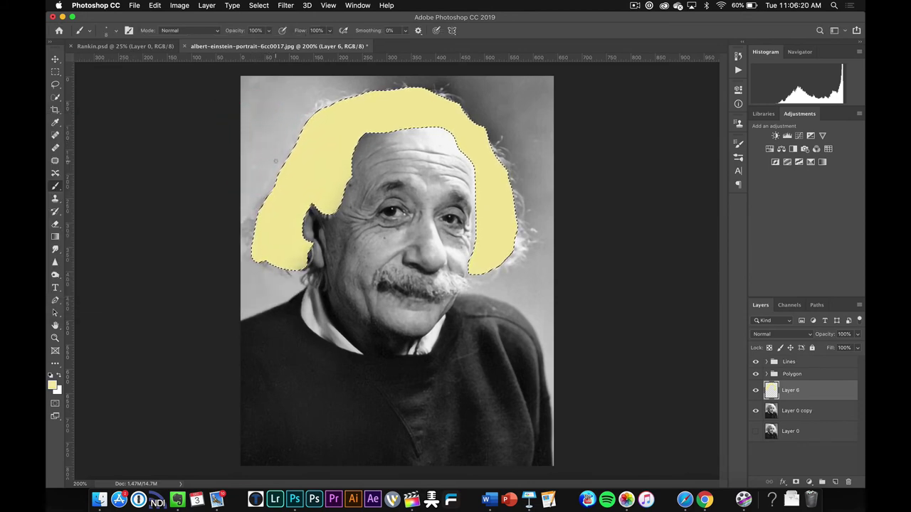
key(super+equal)
key(super+equal)
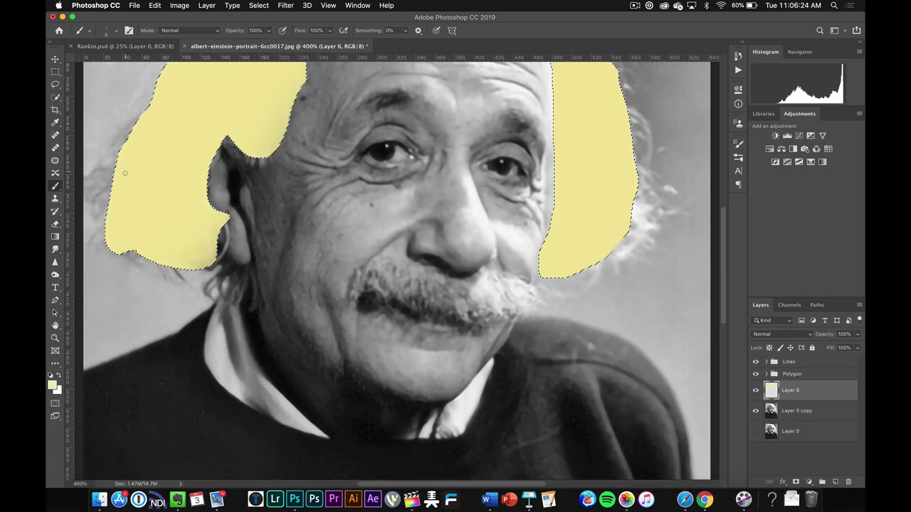
mouse_move(125, 173)
mouse_down()
mouse_move(175, 169)
mouse_move(130, 183)
mouse_move(186, 215)
mouse_move(125, 221)
mouse_move(179, 249)
mouse_move(176, 224)
mouse_up()
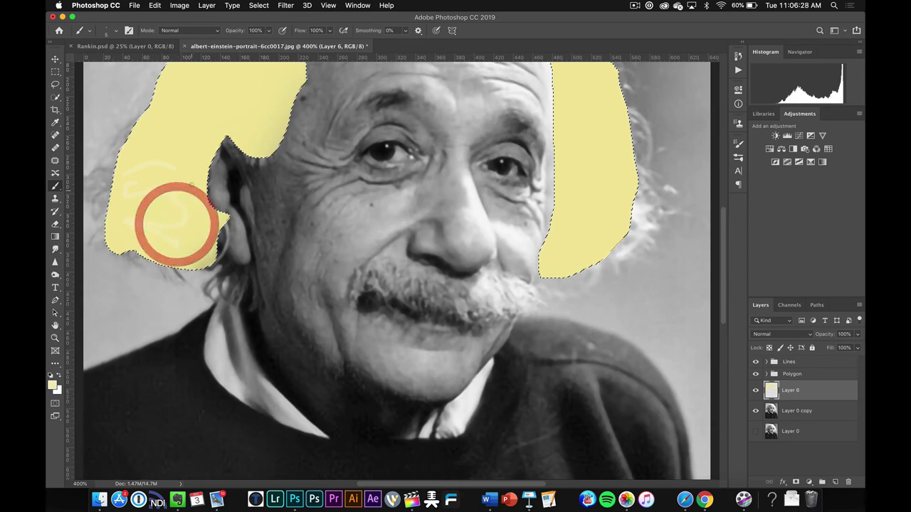
drag(195, 154, 148, 138)
mouse_move(226, 114)
mouse_down()
mouse_move(193, 116)
mouse_move(162, 153)
mouse_move(243, 123)
mouse_move(207, 104)
mouse_move(172, 130)
mouse_move(191, 92)
mouse_move(250, 96)
mouse_move(245, 125)
mouse_move(268, 83)
mouse_move(276, 87)
mouse_move(202, 84)
mouse_move(168, 120)
mouse_move(170, 90)
mouse_move(216, 69)
mouse_up()
Step: Paint more thin light-yellow strand lines in the upper hair beside the forehead
scroll(218, 72, up, 5)
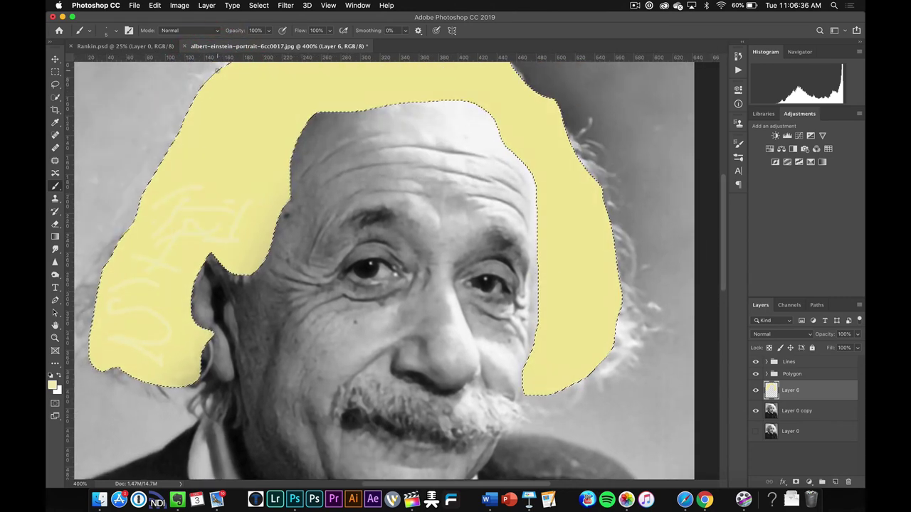
mouse_move(184, 172)
mouse_down()
mouse_move(234, 150)
mouse_move(255, 172)
mouse_move(238, 153)
mouse_move(196, 189)
mouse_move(260, 179)
mouse_up()
drag(203, 150, 207, 150)
mouse_move(239, 128)
mouse_down()
mouse_move(256, 124)
mouse_move(209, 97)
mouse_move(249, 116)
mouse_up()
mouse_move(221, 149)
mouse_down()
mouse_move(184, 176)
mouse_move(263, 185)
mouse_move(233, 212)
mouse_up()
mouse_move(253, 257)
mouse_down()
mouse_move(271, 245)
mouse_move(234, 242)
mouse_move(221, 252)
mouse_move(199, 209)
mouse_up()
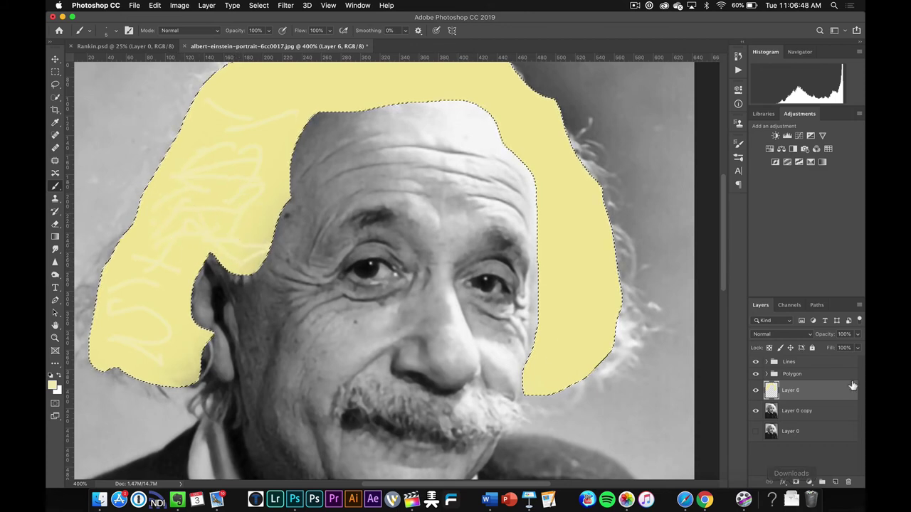
Step: Try adding a Posterize adjustment above Layer 0 copy while the hair selection is active, and undo it
click(806, 411)
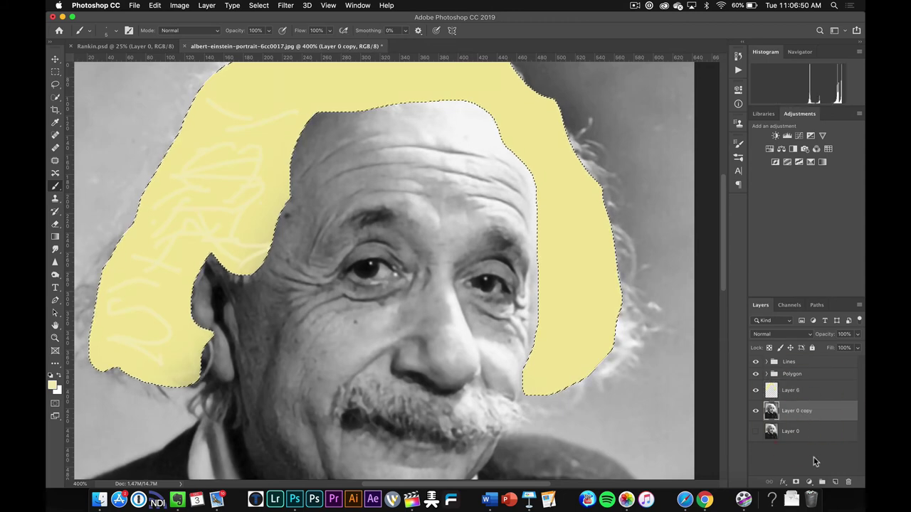
click(809, 481)
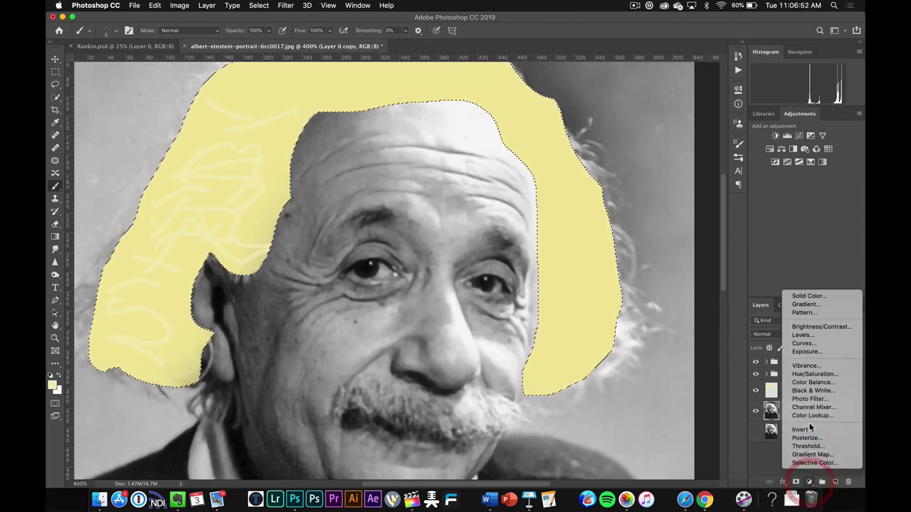
click(804, 437)
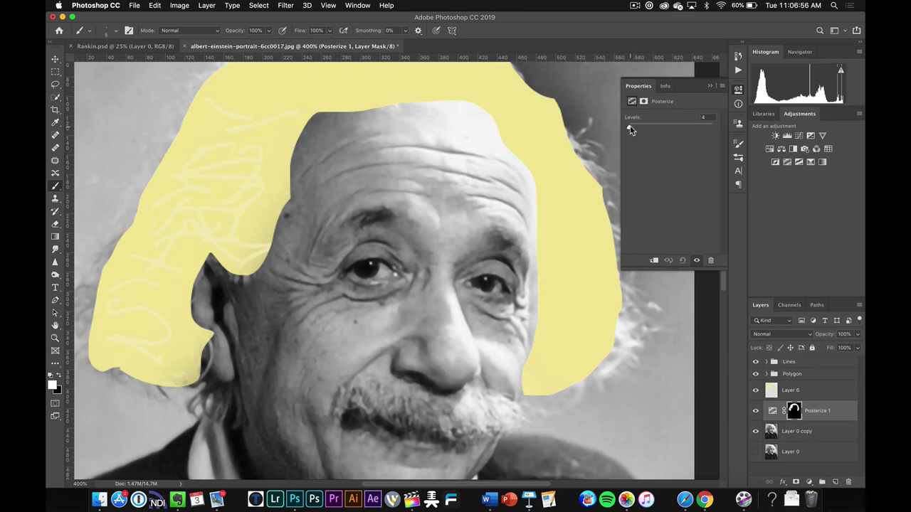
super+click(794, 414)
key(super+z)
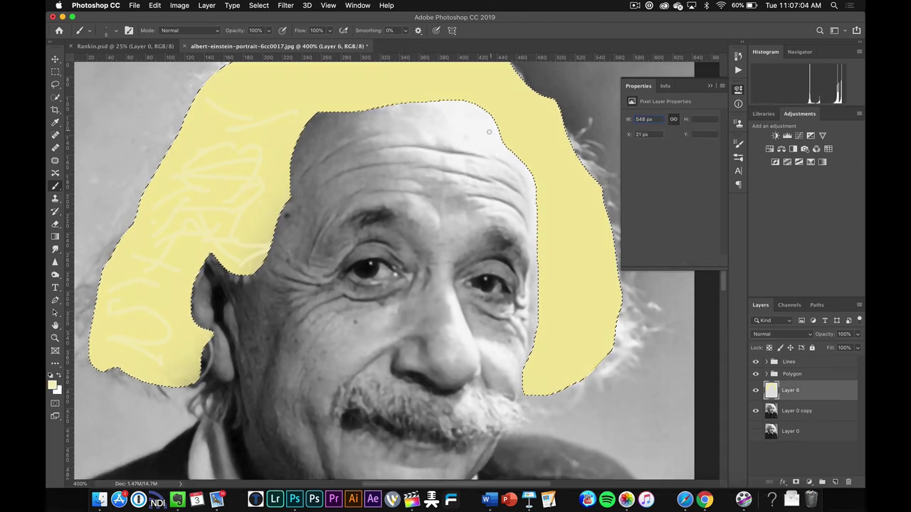
Step: Deselect the hair area and add a Posterize adjustment layer above Layer 0 copy
key(super)
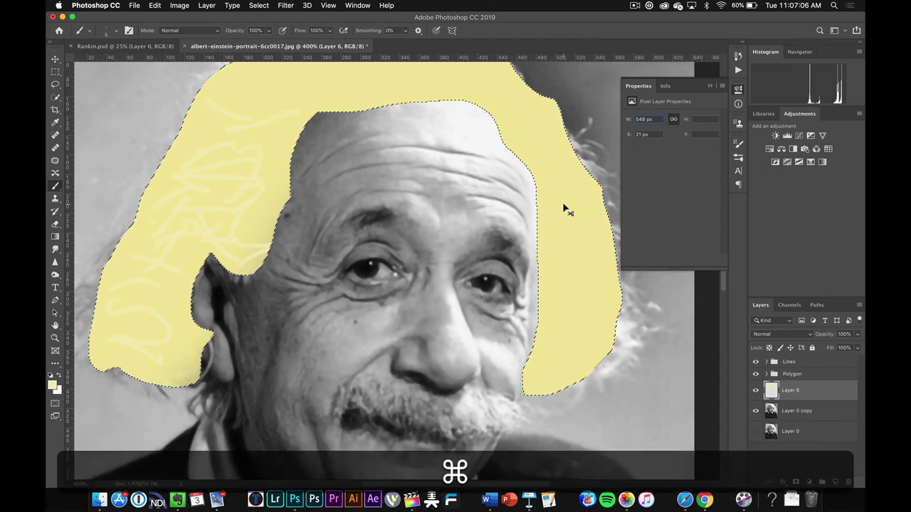
key(super+d)
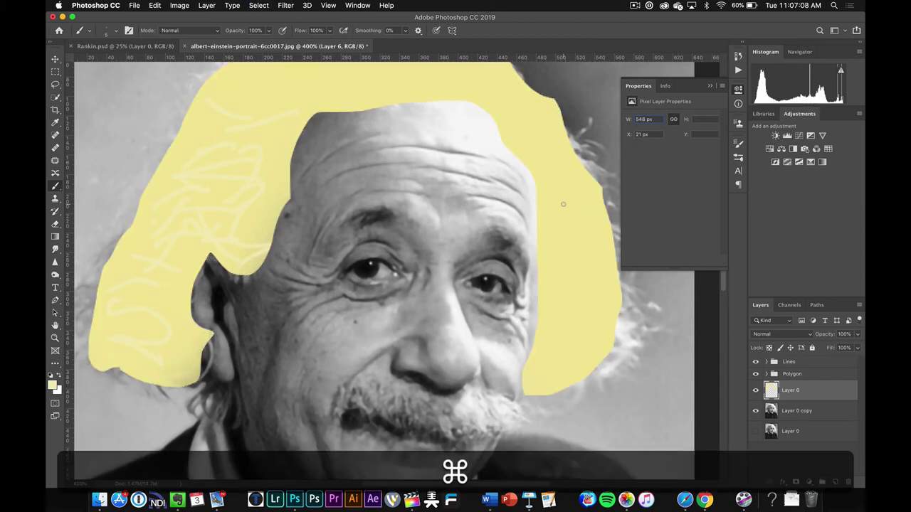
click(796, 416)
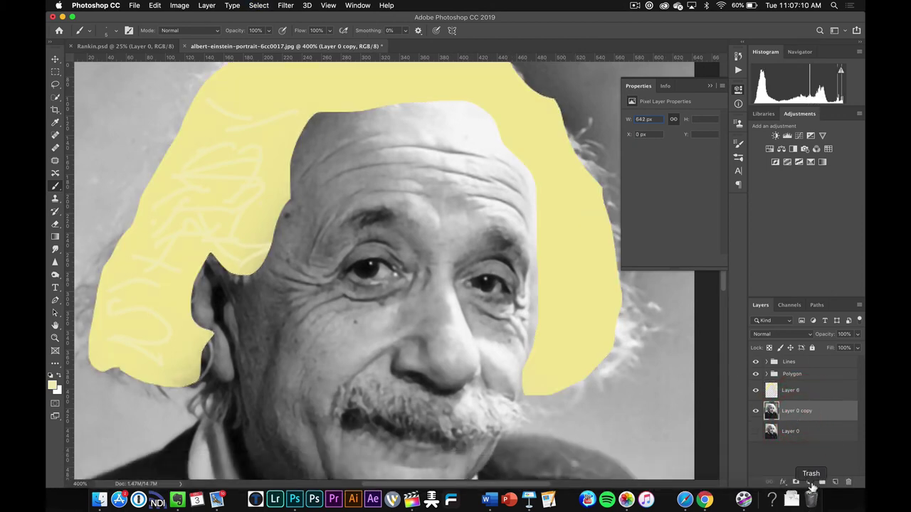
click(811, 482)
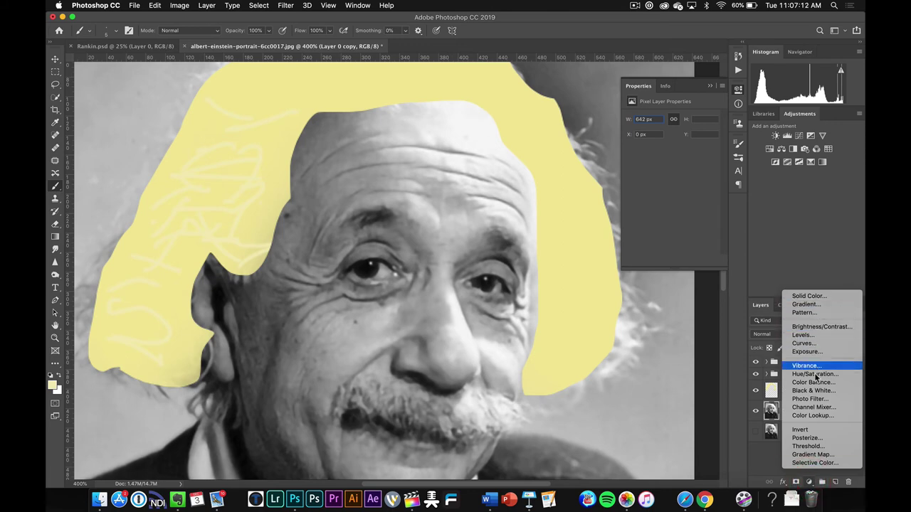
click(812, 438)
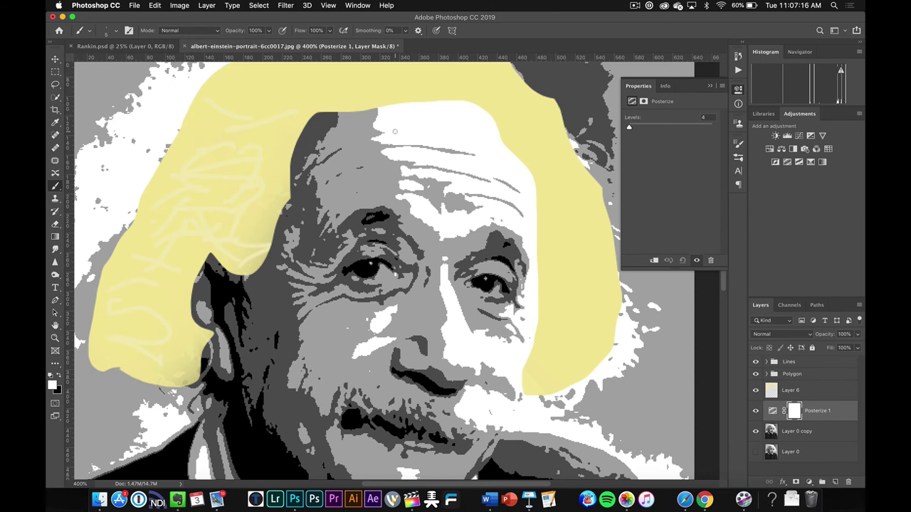
Step: Duplicate the original Layer 0 to get an untouched copy of the photo beneath Layer 0 copy
click(806, 432)
key(super+j)
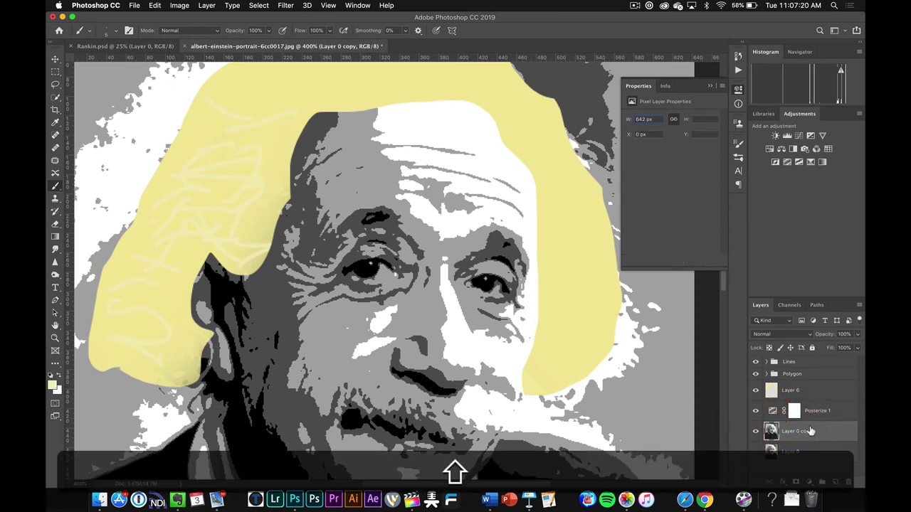
ctrl+click(809, 432)
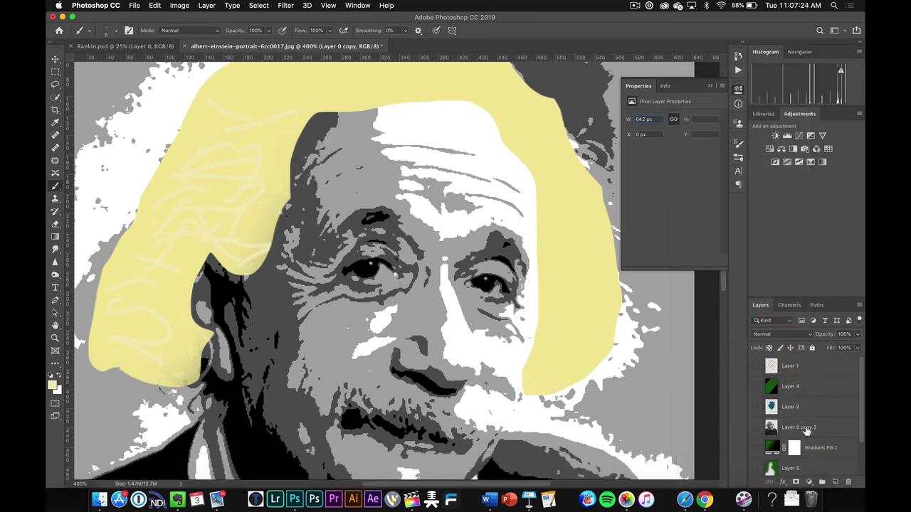
scroll(806, 430, down, 2)
click(802, 465)
key(super+j)
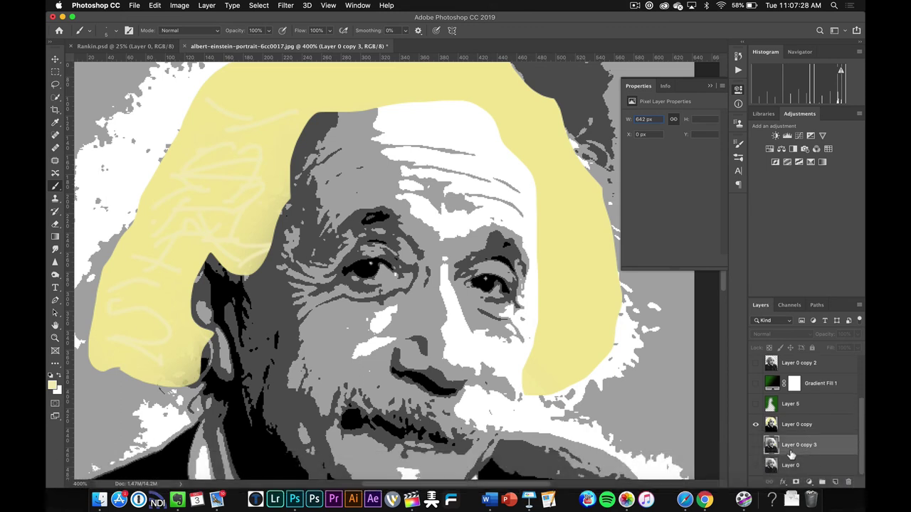
Step: Pick a pale beige and outline the white forehead, nose and cheek highlights on Layer 0 copy with a small brush
click(799, 427)
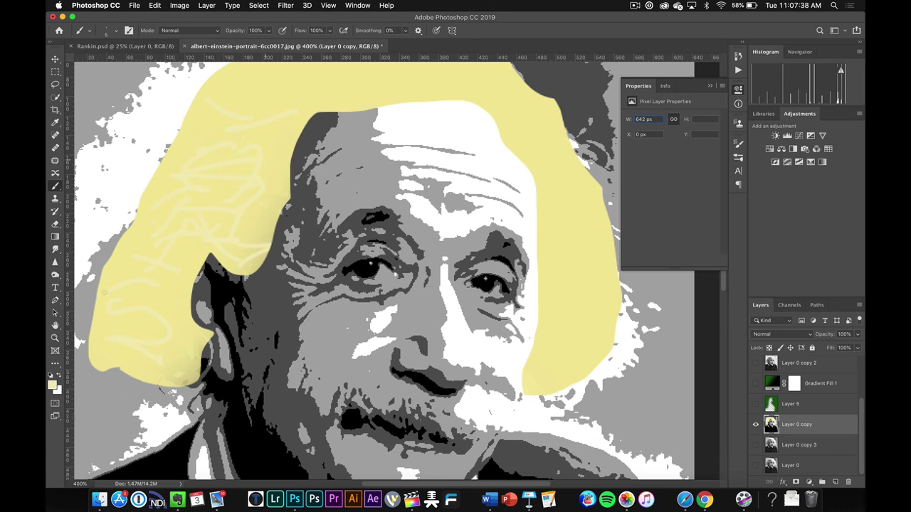
click(53, 384)
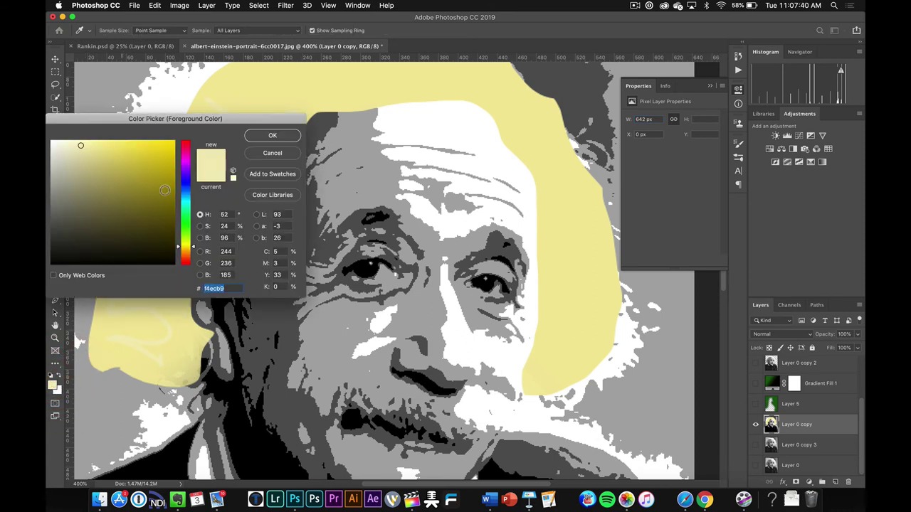
drag(188, 240, 184, 253)
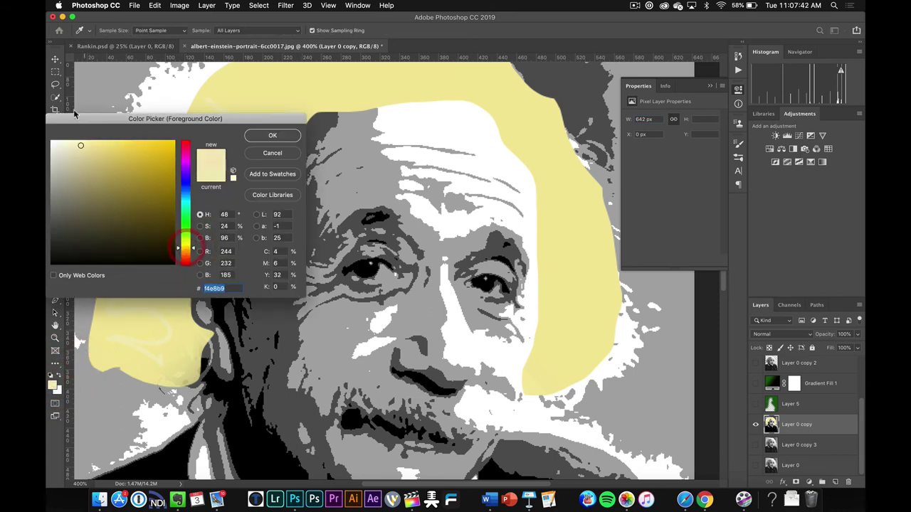
click(260, 136)
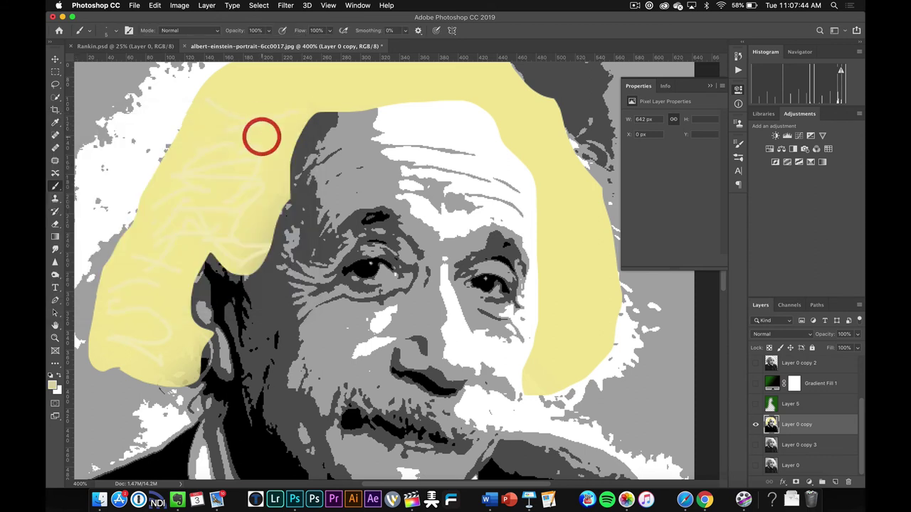
mouse_move(378, 112)
mouse_down()
mouse_move(385, 155)
mouse_move(412, 167)
mouse_move(404, 200)
mouse_move(426, 226)
mouse_move(456, 234)
mouse_move(501, 225)
mouse_move(526, 248)
mouse_move(526, 300)
mouse_move(496, 331)
mouse_move(466, 319)
mouse_move(440, 273)
mouse_move(444, 351)
mouse_move(452, 364)
mouse_move(487, 365)
mouse_move(512, 392)
mouse_move(514, 400)
mouse_move(466, 390)
mouse_move(461, 406)
mouse_move(479, 428)
mouse_move(501, 430)
mouse_move(521, 386)
mouse_move(538, 300)
mouse_move(529, 180)
mouse_up()
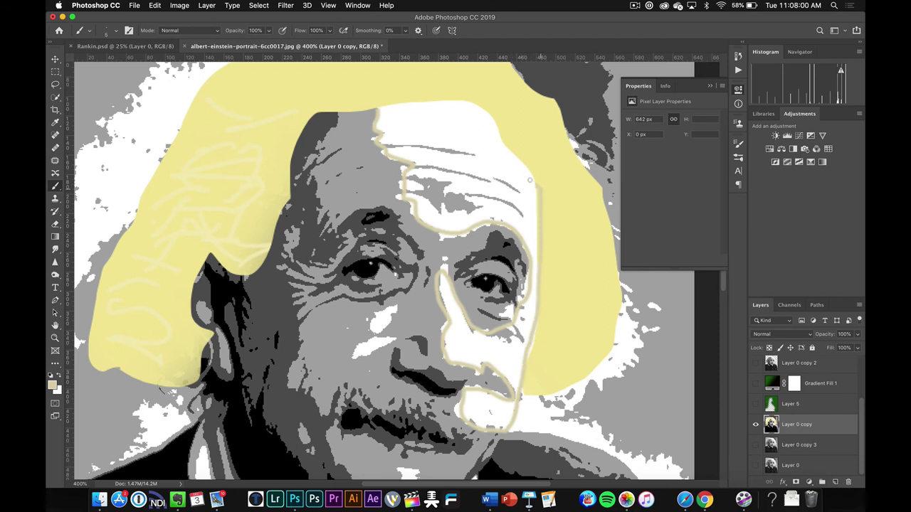
mouse_move(498, 125)
mouse_down()
mouse_move(475, 105)
mouse_move(378, 110)
mouse_up()
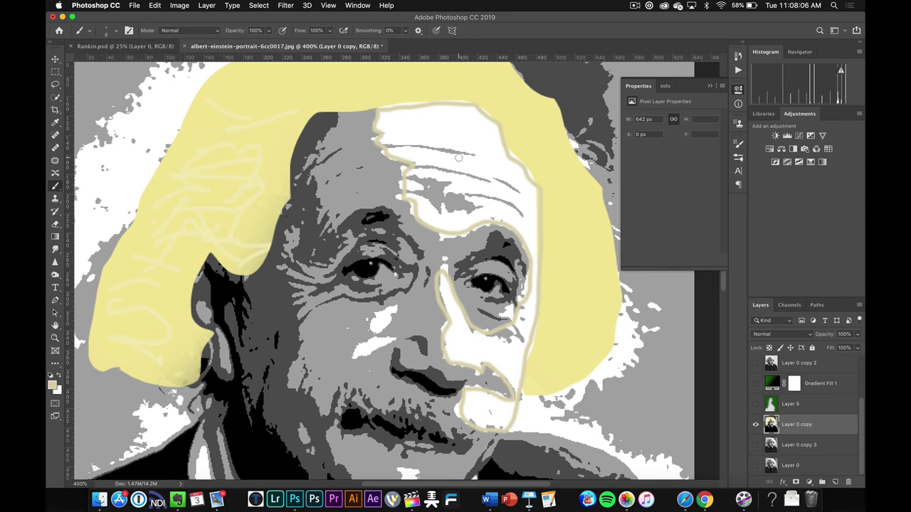
Step: Enlarge the brush and fill the outlined forehead highlight with beige
key(bracketright)
key(bracketright)
key(bracketright)
key(bracketright)
key(bracketright)
key(bracketright)
key(bracketright)
mouse_move(459, 155)
mouse_down()
mouse_move(392, 130)
mouse_move(474, 135)
mouse_move(498, 181)
mouse_move(443, 174)
mouse_move(422, 191)
mouse_move(425, 174)
mouse_move(419, 187)
mouse_move(447, 219)
mouse_move(475, 201)
mouse_move(516, 213)
mouse_move(515, 187)
mouse_move(521, 228)
mouse_up()
Step: Reduce the brush size and fill the outlined nose, cheek and eye-side highlights with beige
key(bracketleft)
key(bracketleft)
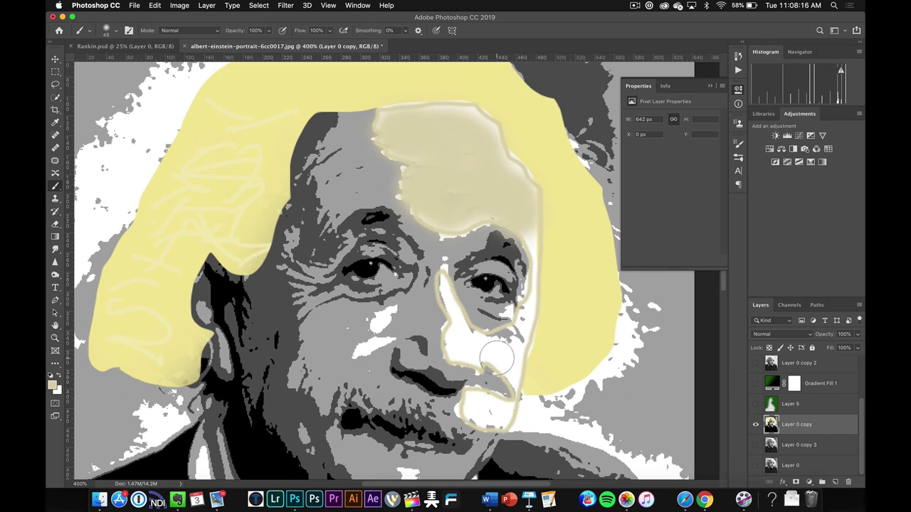
key(bracketleft)
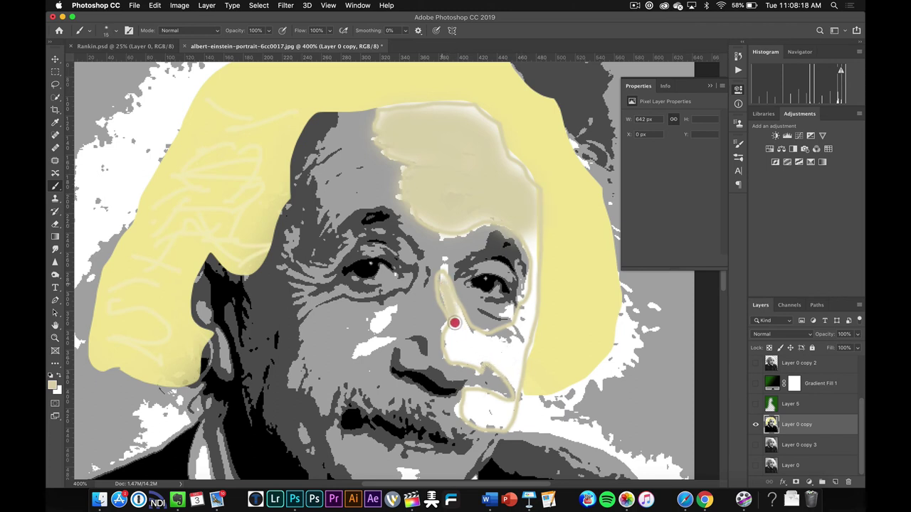
mouse_move(456, 346)
mouse_down()
mouse_move(451, 330)
mouse_move(490, 366)
mouse_move(530, 302)
mouse_move(532, 277)
mouse_move(502, 385)
mouse_move(505, 366)
mouse_move(518, 356)
mouse_move(533, 305)
mouse_move(508, 408)
mouse_move(467, 403)
mouse_move(488, 404)
mouse_move(494, 415)
mouse_up()
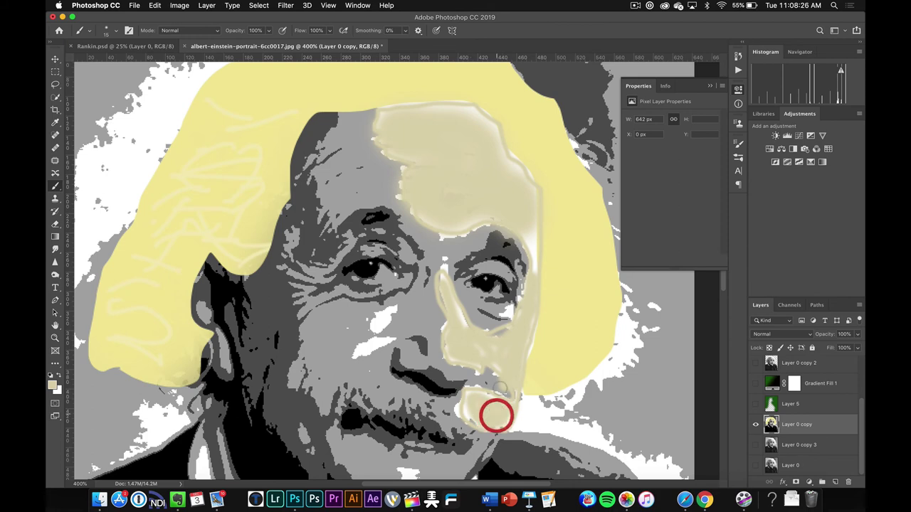
drag(532, 241, 532, 242)
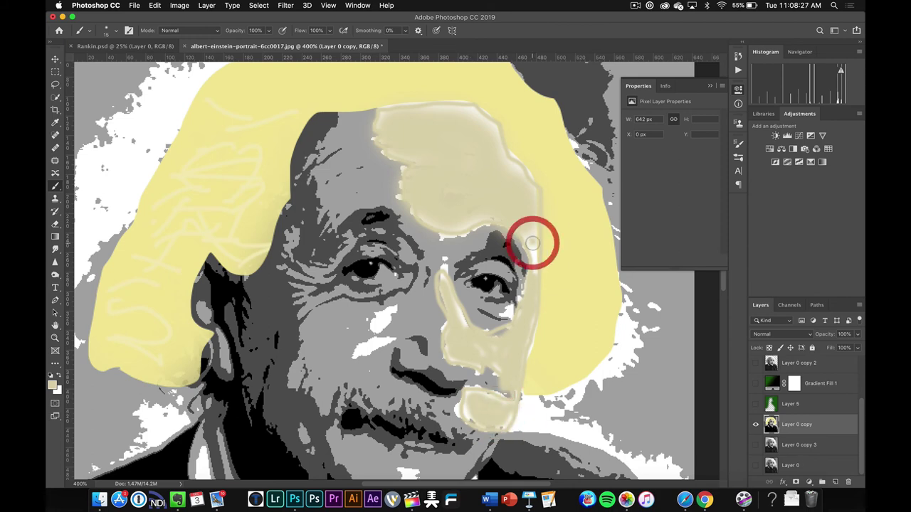
Step: Hide every layer except Layer 0 copy 3
click(755, 424)
click(756, 424)
alt+click(756, 446)
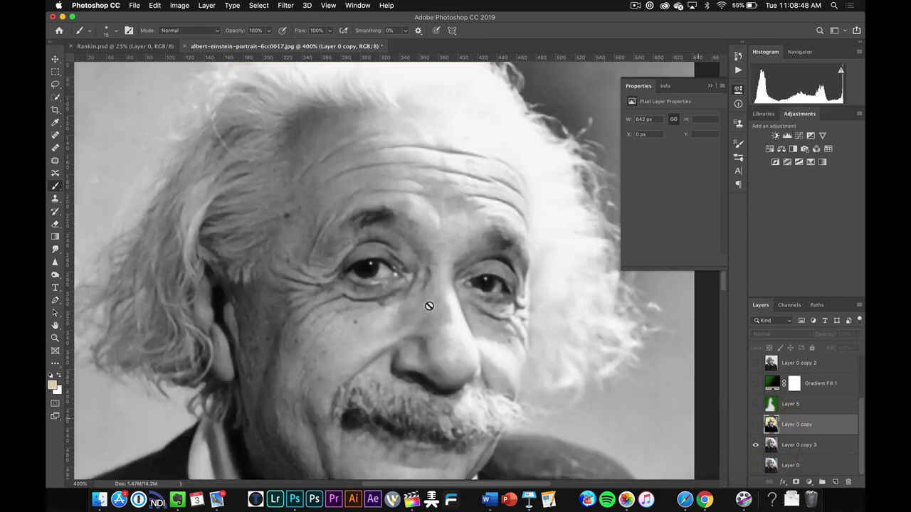
Step: Lasso the bright part of the forehead and tint it with a colorized Hue/Saturation adjustment at hue 228
click(56, 84)
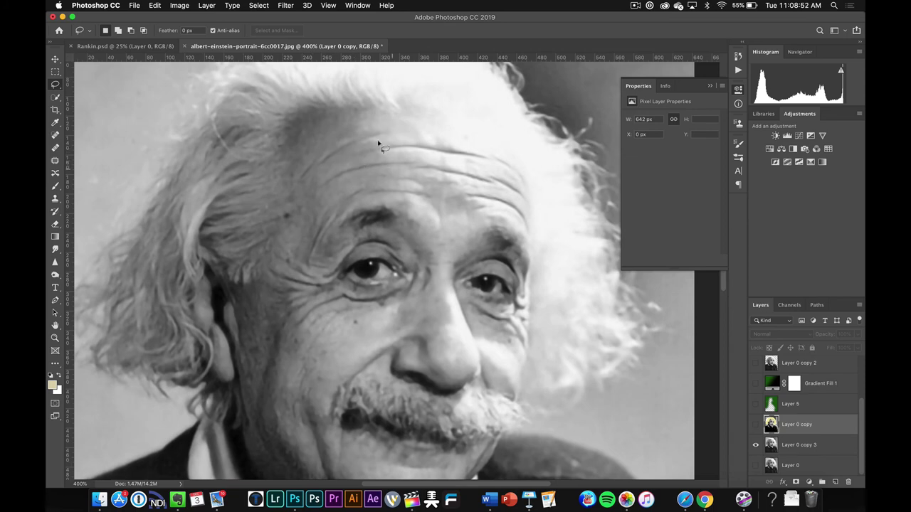
mouse_move(368, 123)
mouse_down()
mouse_move(362, 163)
mouse_move(435, 257)
mouse_move(491, 237)
mouse_move(525, 241)
mouse_move(526, 189)
mouse_move(489, 149)
mouse_move(367, 124)
mouse_up()
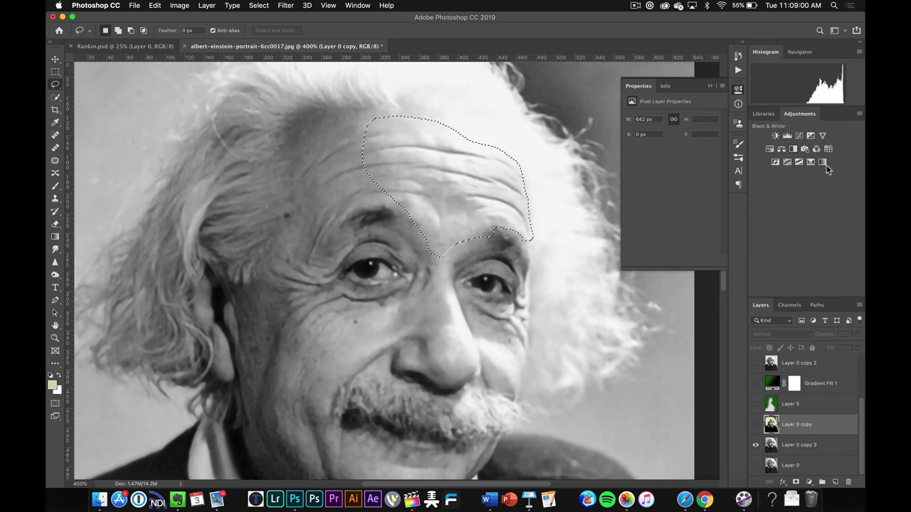
click(769, 149)
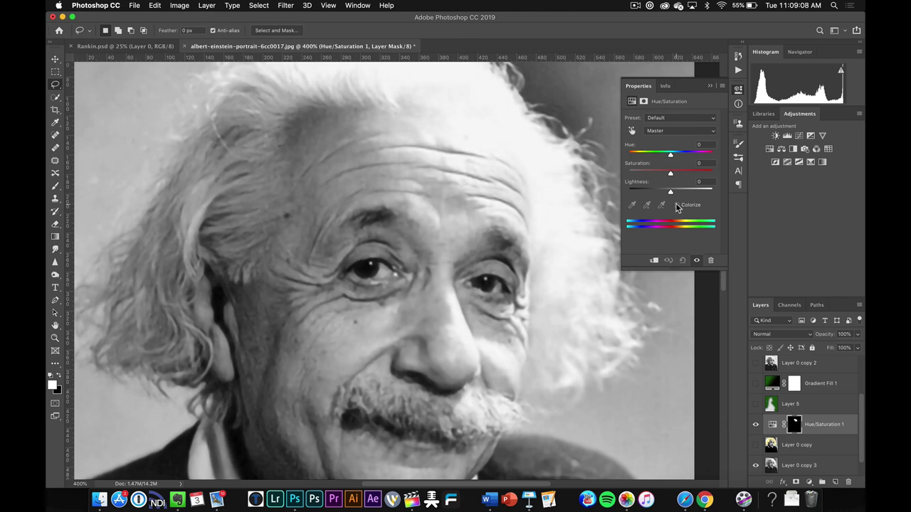
click(676, 205)
drag(671, 157, 682, 157)
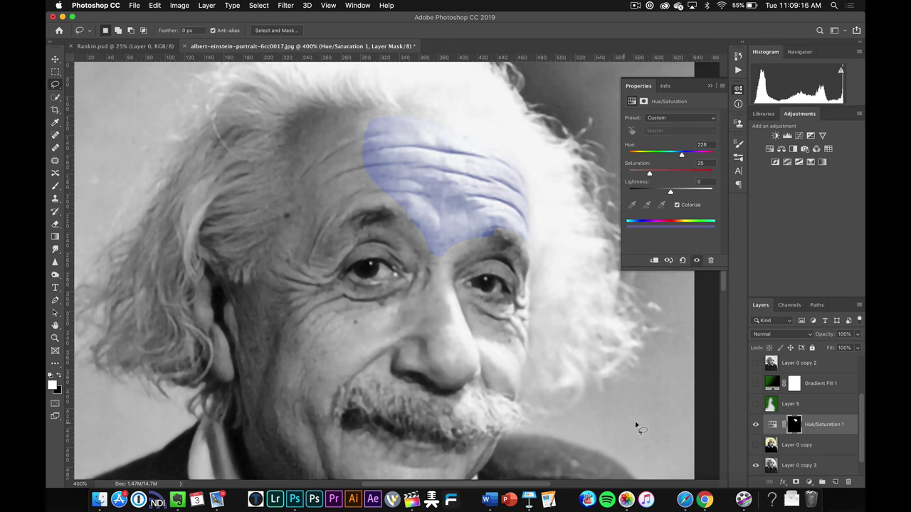
Step: Lasso the shaded forehead and temple area and tint it with a second colorized Hue/Saturation adjustment at hue 201
click(797, 448)
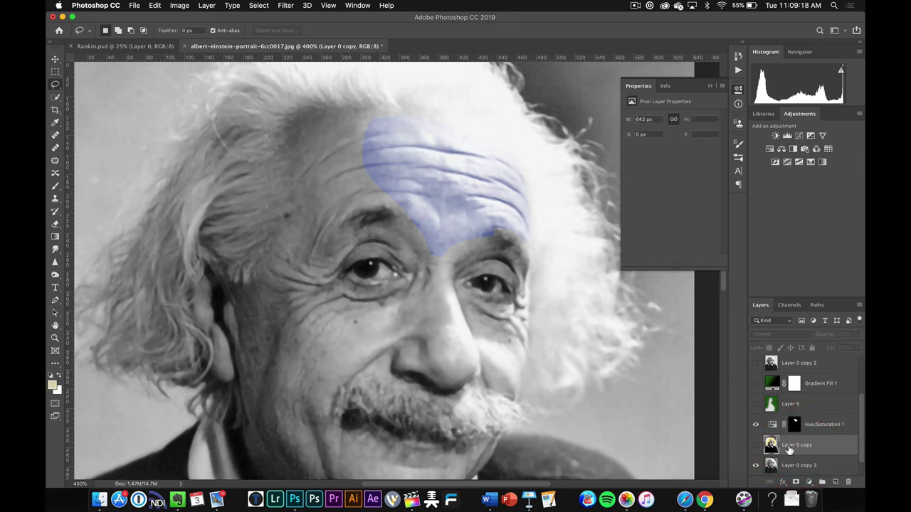
mouse_move(369, 115)
mouse_down()
mouse_move(296, 125)
mouse_move(292, 211)
mouse_move(272, 256)
mouse_move(328, 271)
mouse_move(362, 231)
mouse_move(406, 222)
mouse_move(376, 179)
mouse_move(365, 116)
mouse_up()
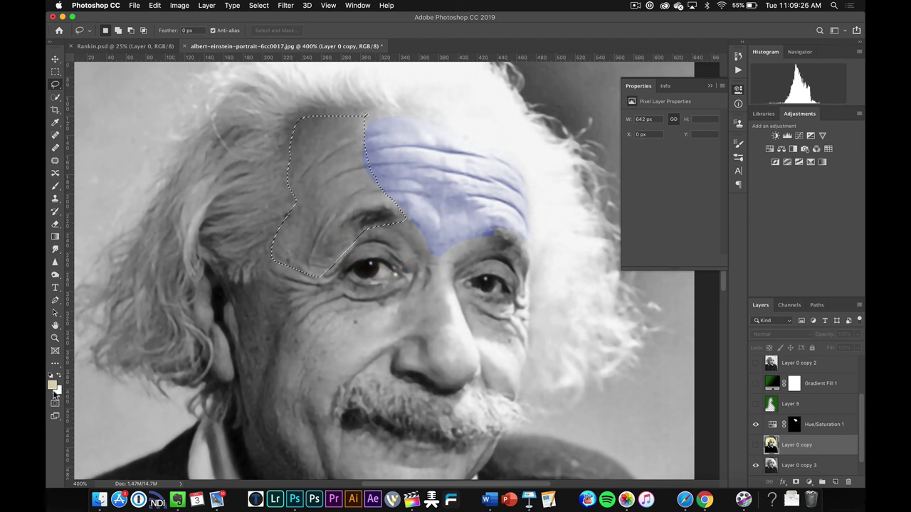
click(770, 149)
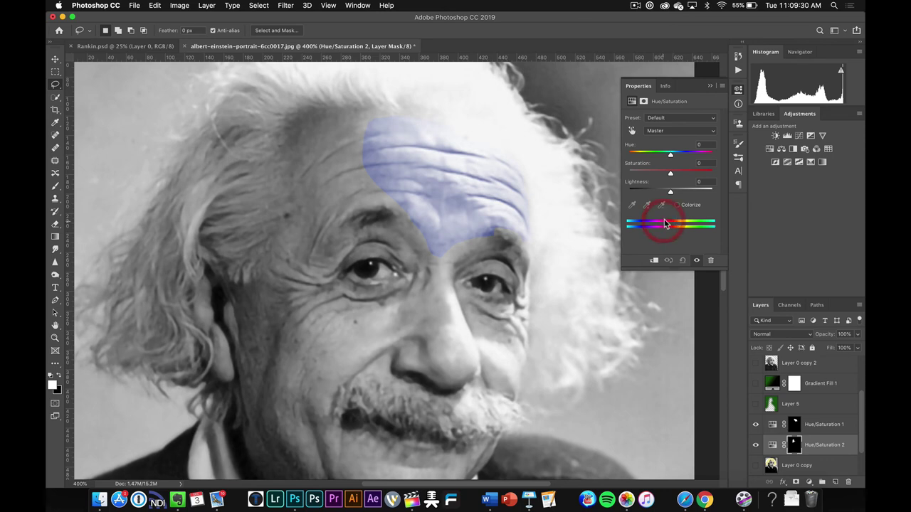
click(677, 205)
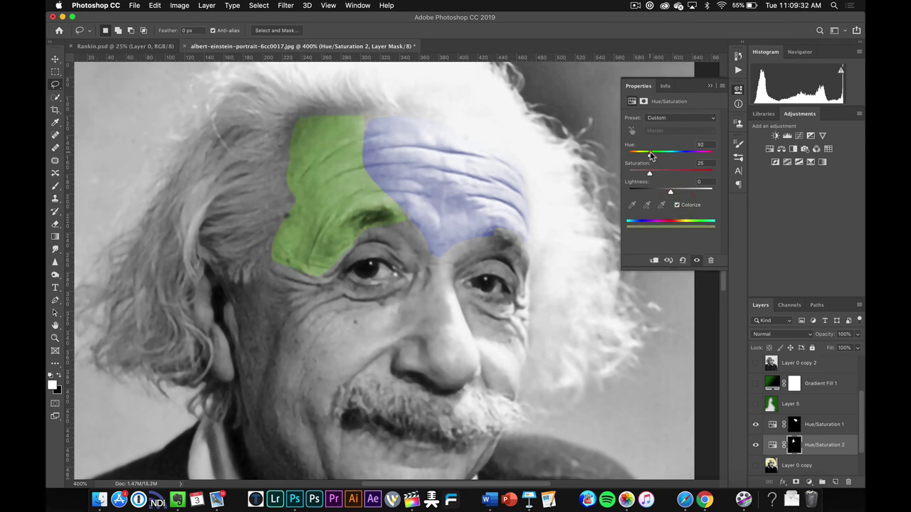
drag(650, 155, 676, 155)
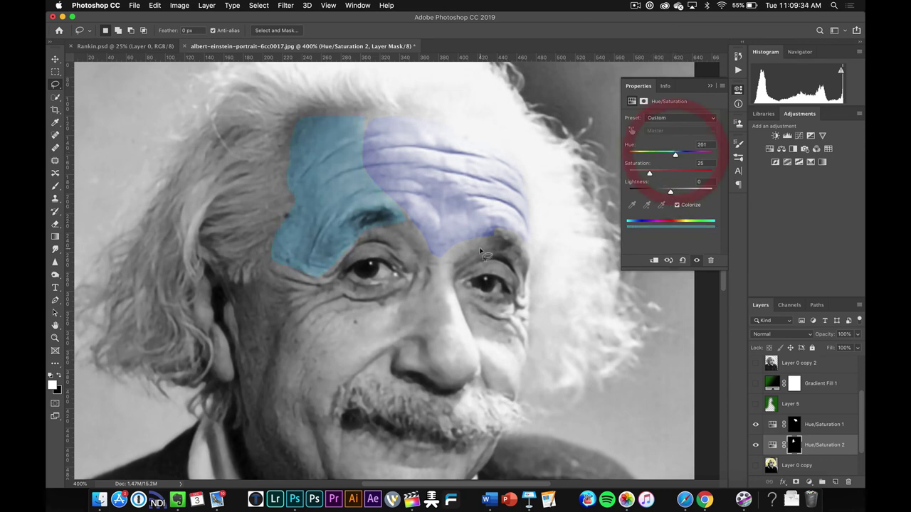
Step: Lasso both eyebrows into one combined selection
mouse_move(359, 215)
mouse_down()
mouse_move(346, 212)
mouse_move(349, 229)
mouse_move(386, 223)
mouse_move(356, 214)
mouse_up()
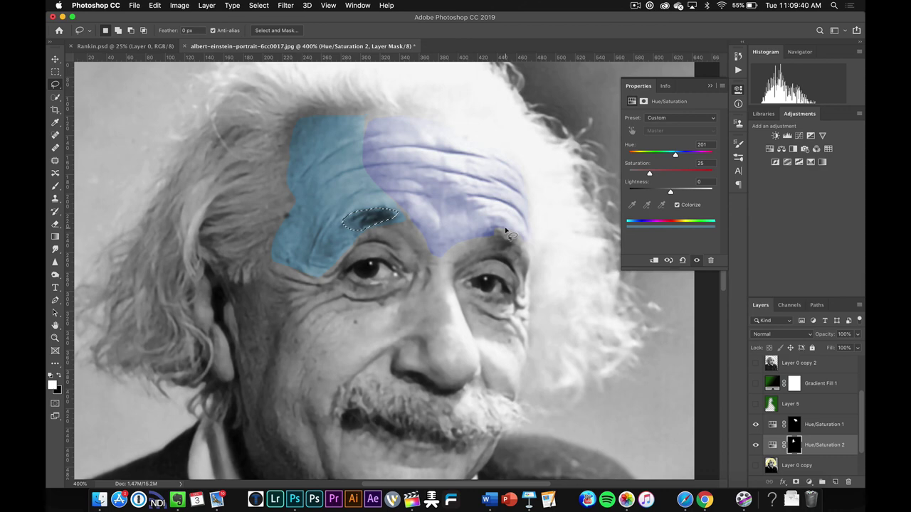
key(shift)
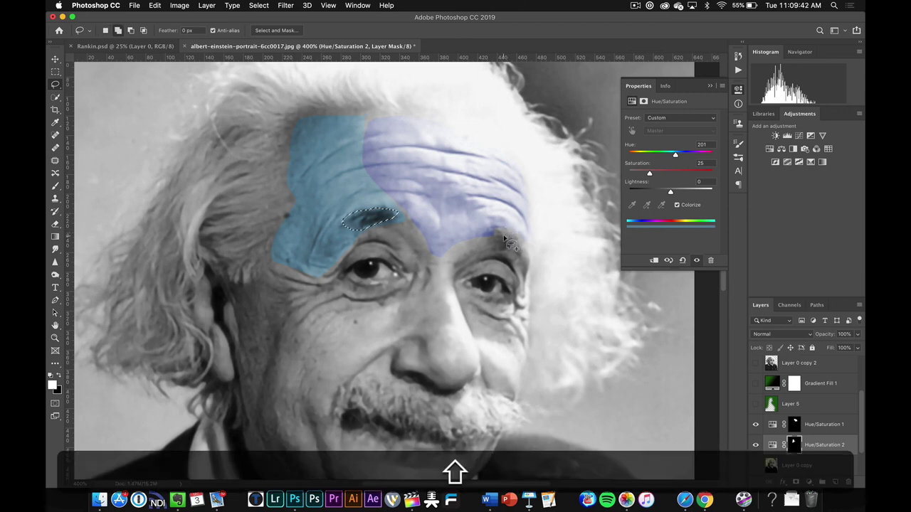
mouse_move(498, 237)
mouse_down()
mouse_move(511, 256)
mouse_move(526, 251)
mouse_move(498, 235)
mouse_up()
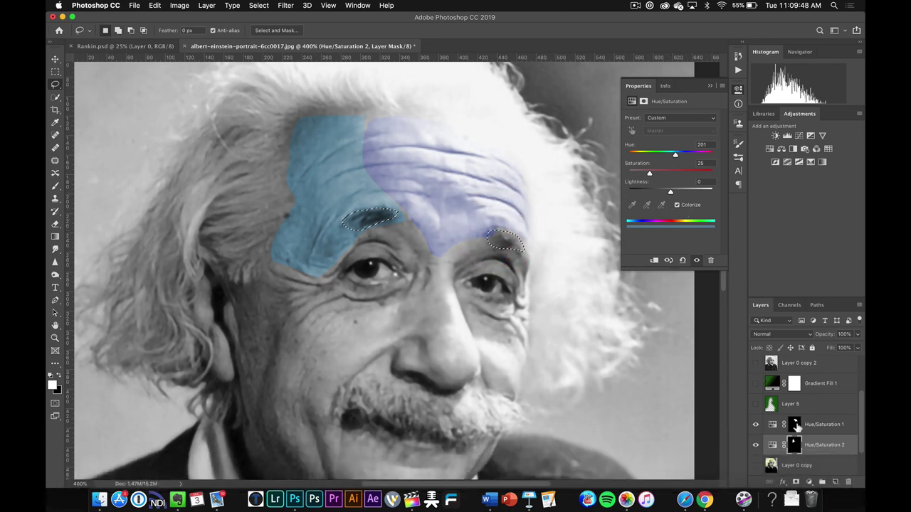
Step: Add a colorized Hue/Saturation adjustment above Layer 0 copy for the selected eyebrows and set its hue to 121
click(816, 465)
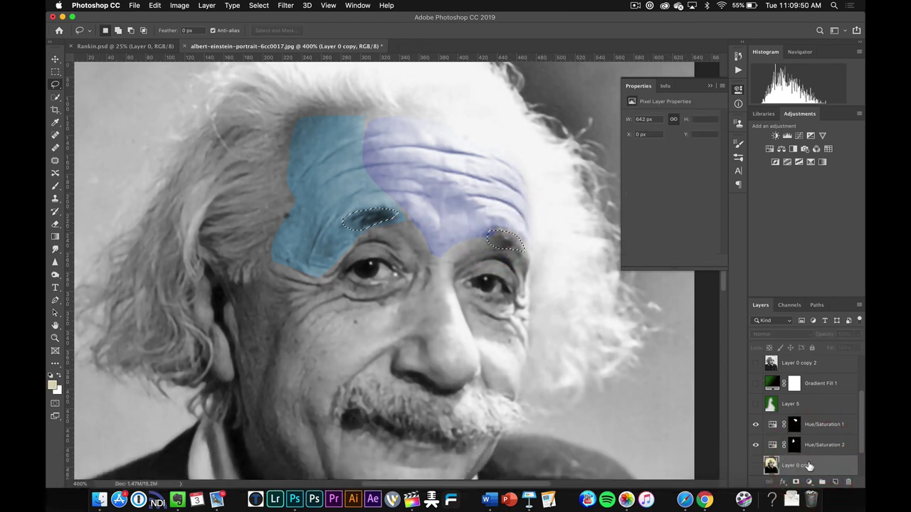
scroll(809, 466, down, 2)
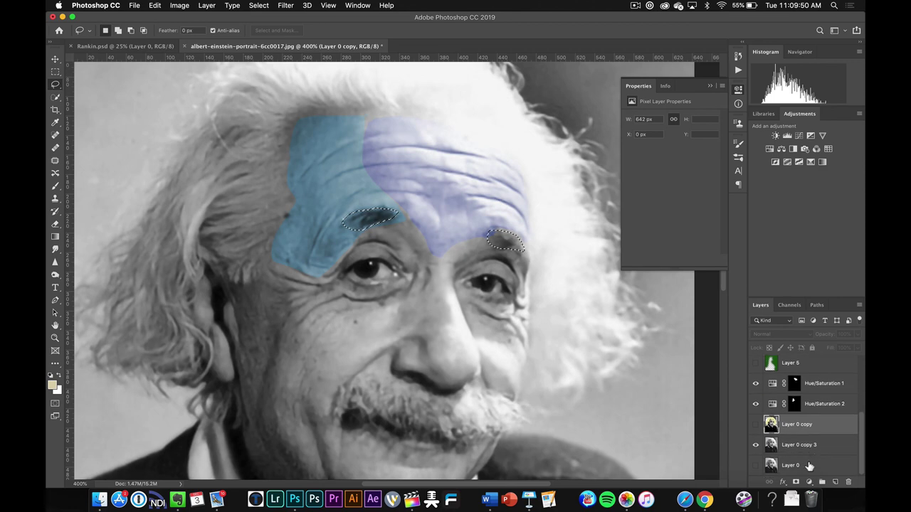
click(814, 406)
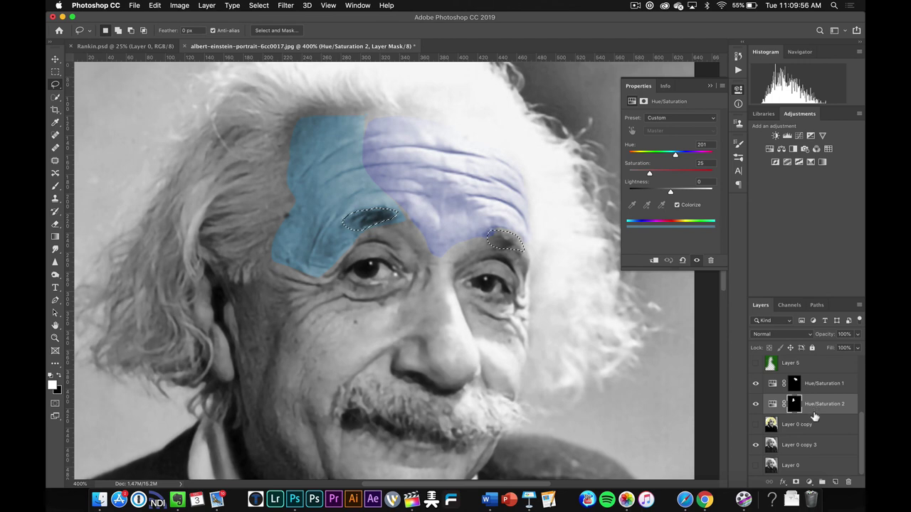
click(816, 425)
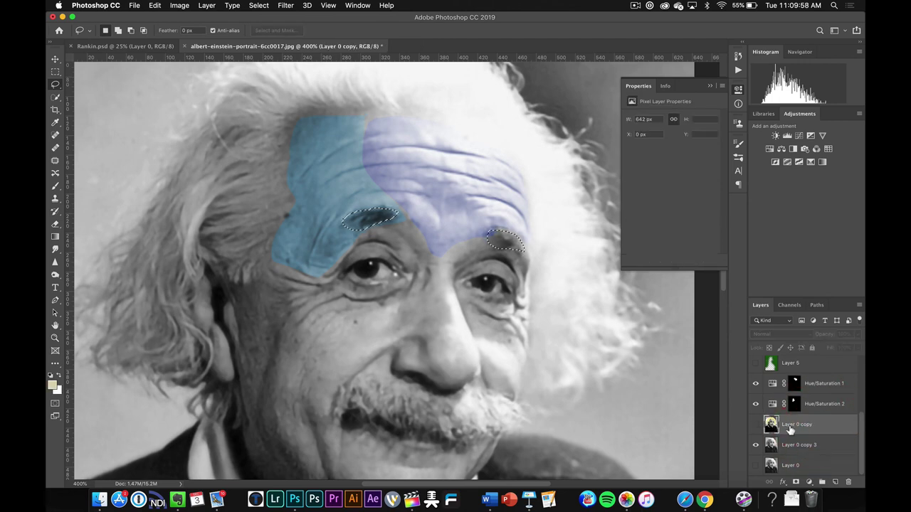
click(770, 149)
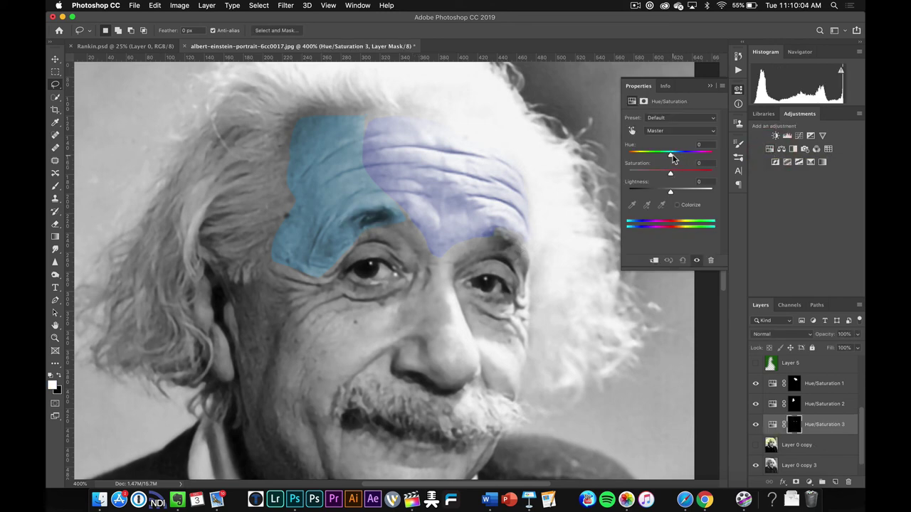
click(678, 205)
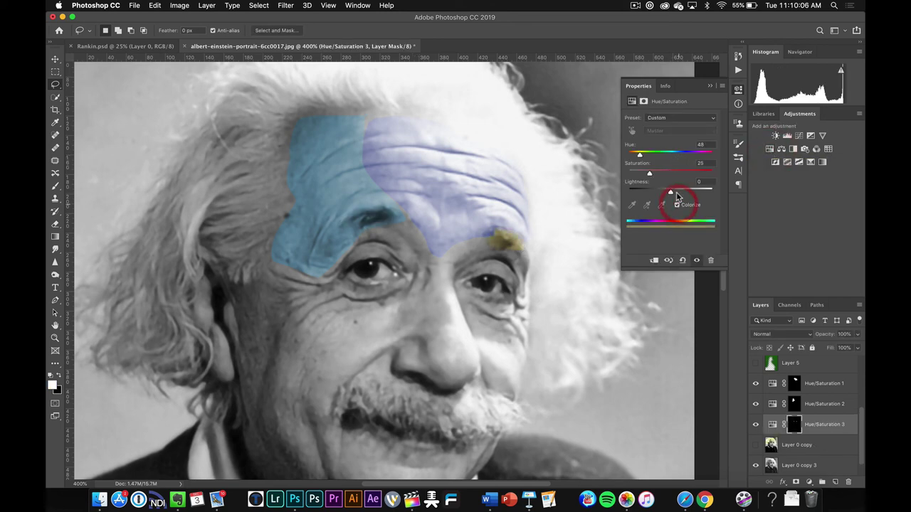
drag(666, 154, 651, 156)
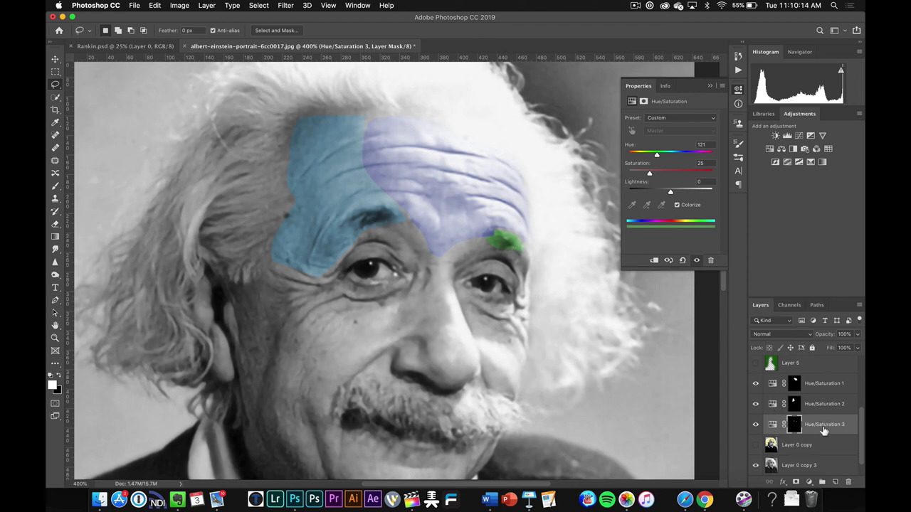
Step: Move the eyebrow Hue/Saturation adjustment above the two forehead adjustments and collapse its properties
drag(819, 426, 820, 377)
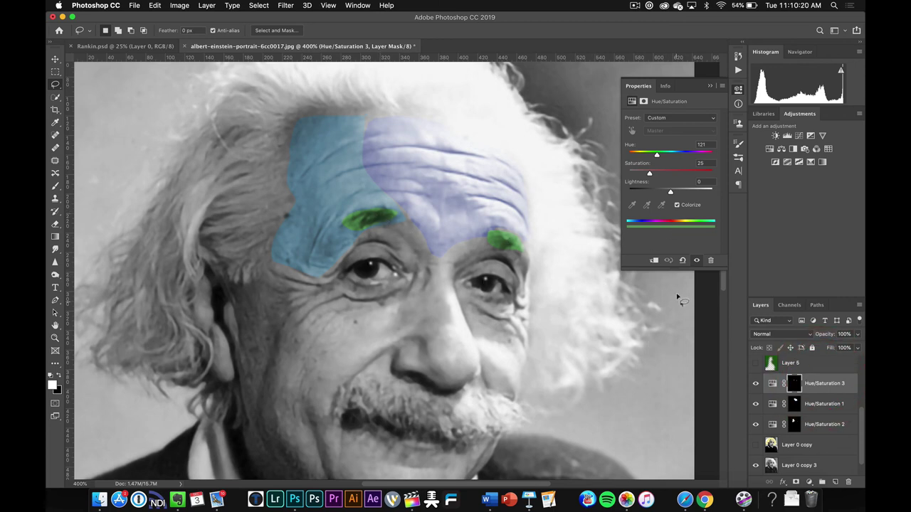
click(739, 89)
key(super+minus)
key(super+minus)
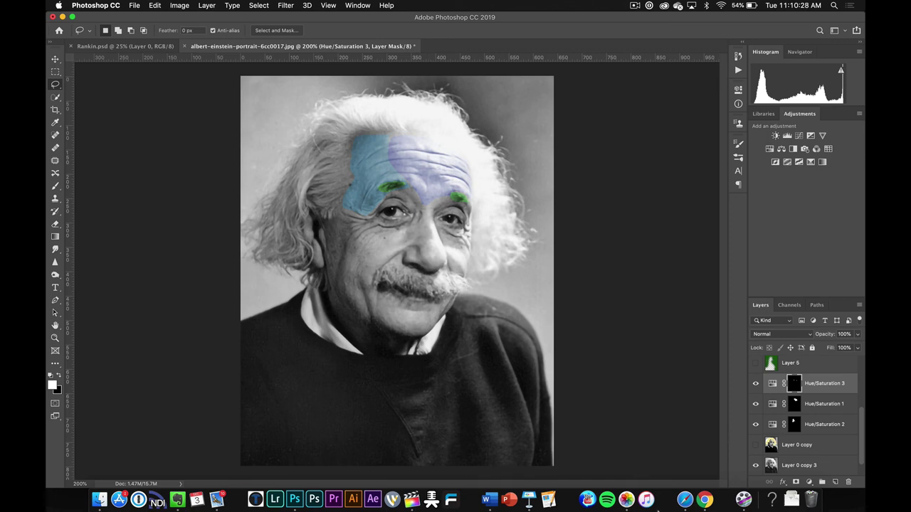
Step: Switch to the Illustrated Portrait presentation in Keynote, review the student examples on slides 7 to 10, and return to Photoshop
click(528, 500)
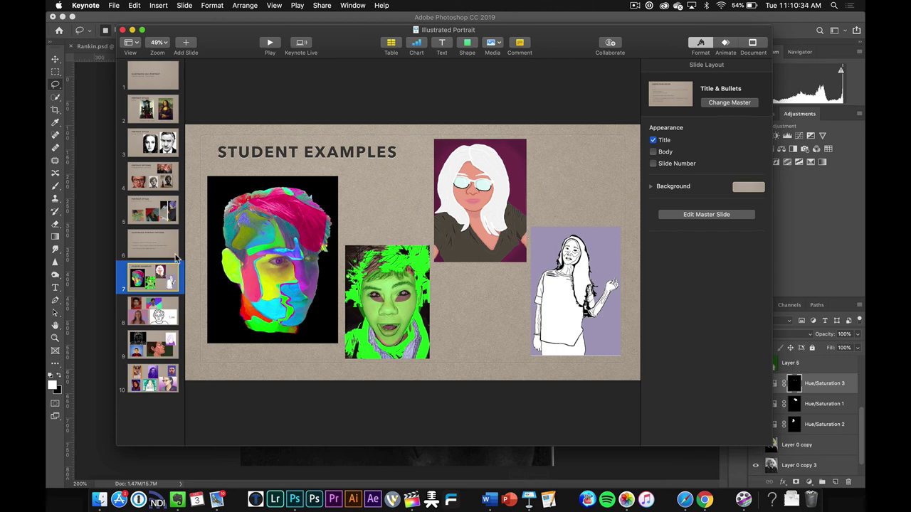
click(165, 312)
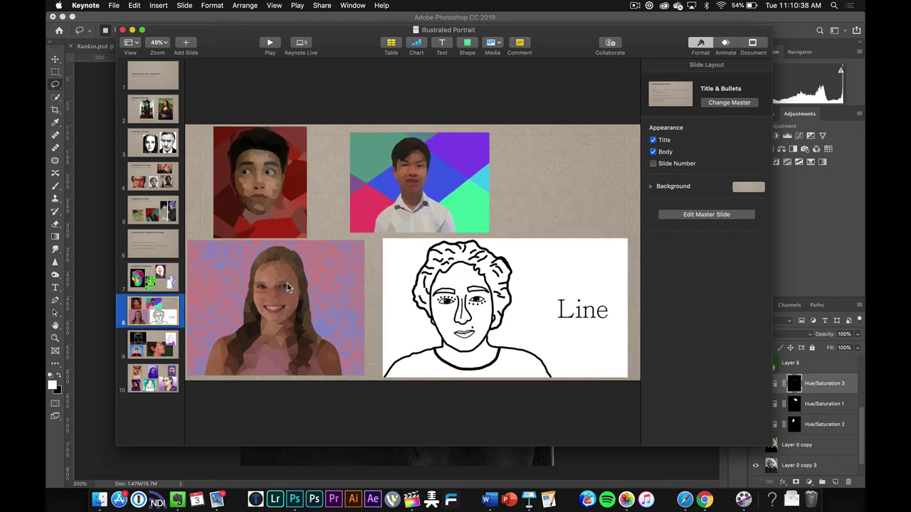
click(154, 349)
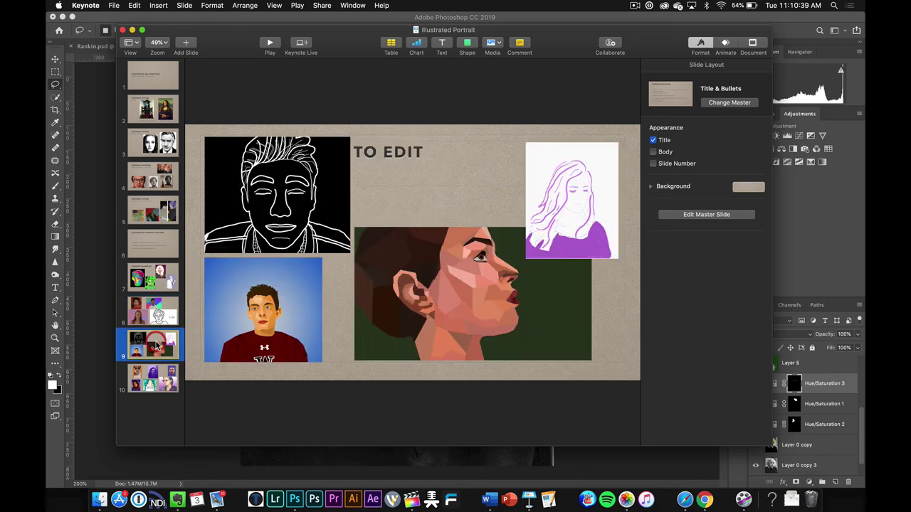
click(172, 380)
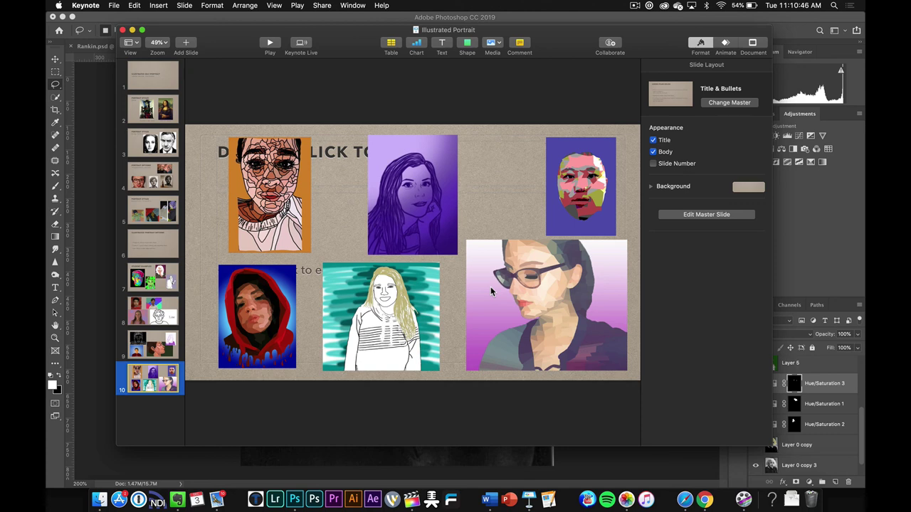
click(162, 279)
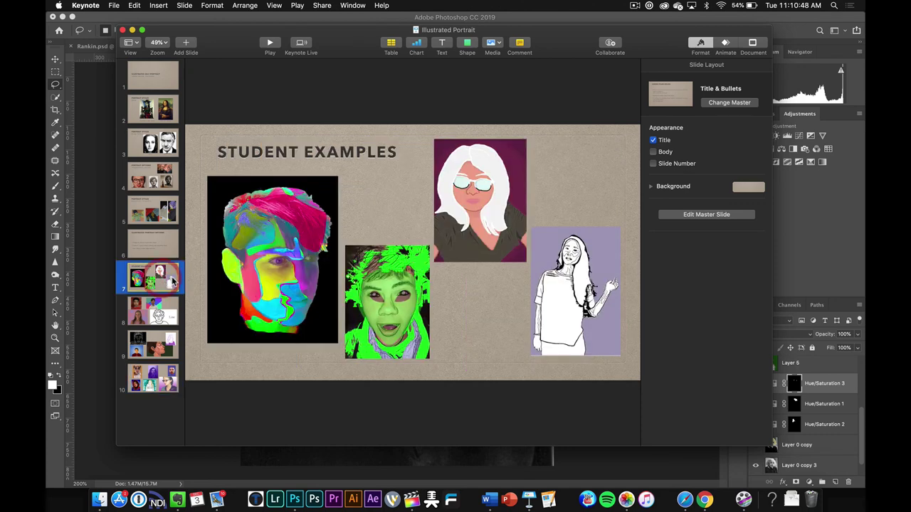
click(623, 465)
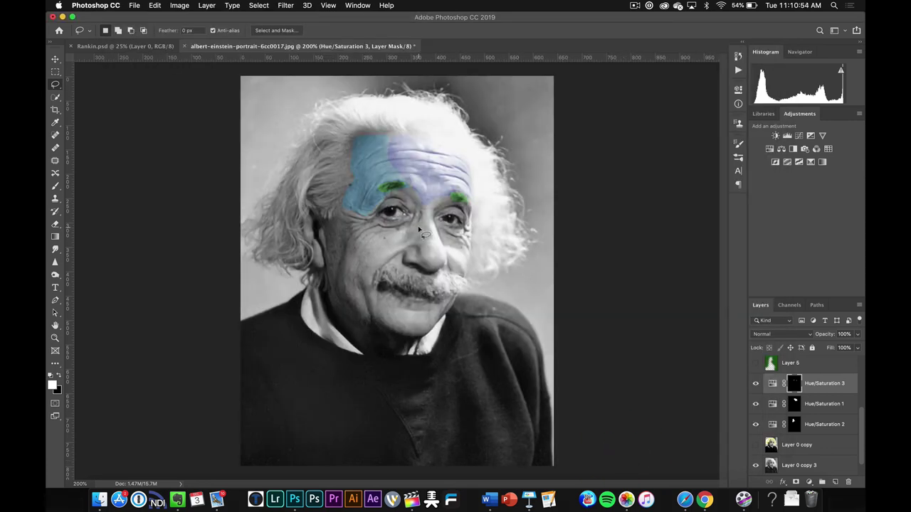
Step: Group the three Hue/Saturation adjustments together with Layer 0 copy
scroll(817, 403, up, 1)
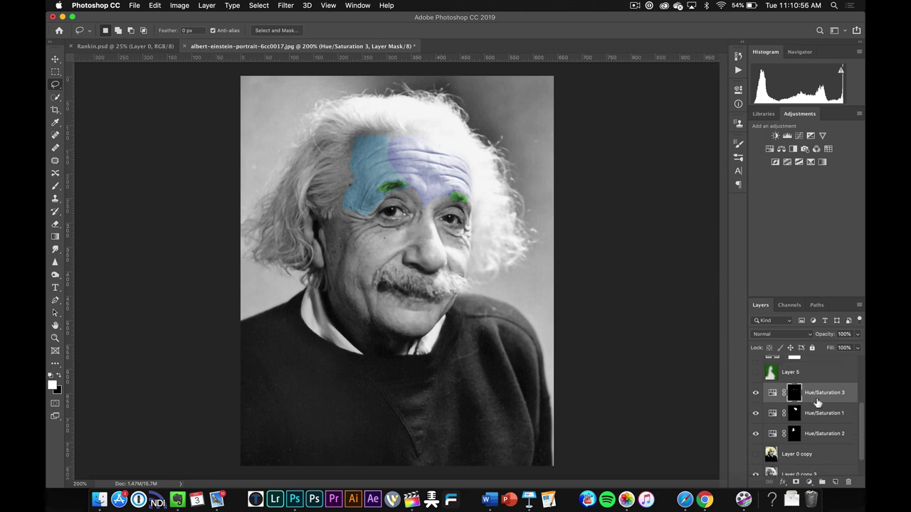
scroll(817, 402, down, 3)
shift+click(814, 426)
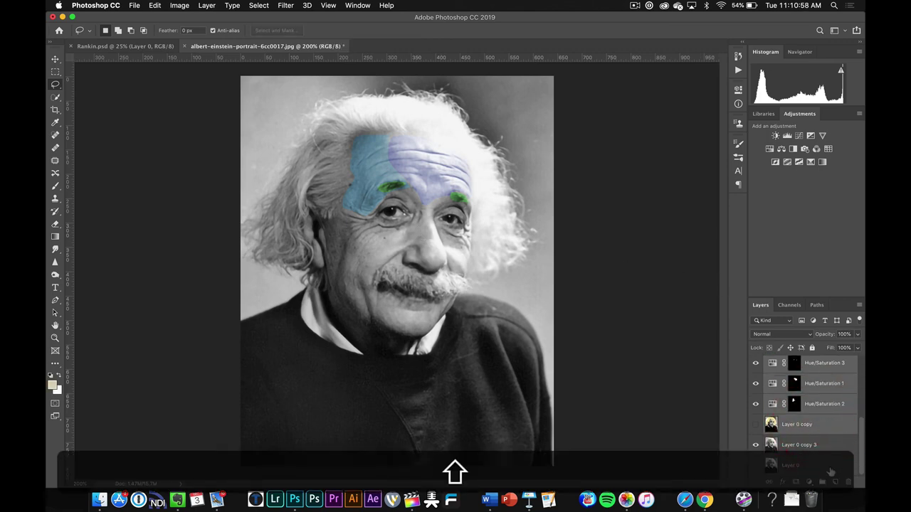
click(833, 481)
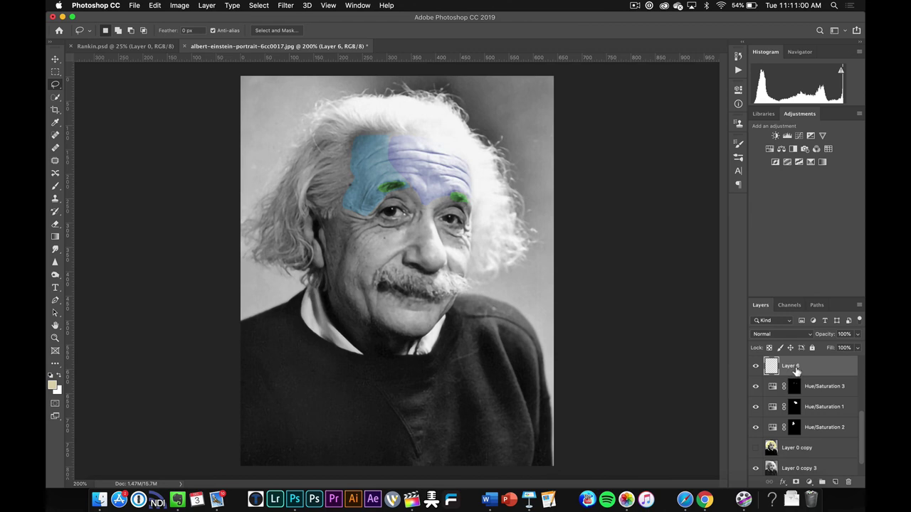
scroll(796, 370, up, 5)
key(super+g)
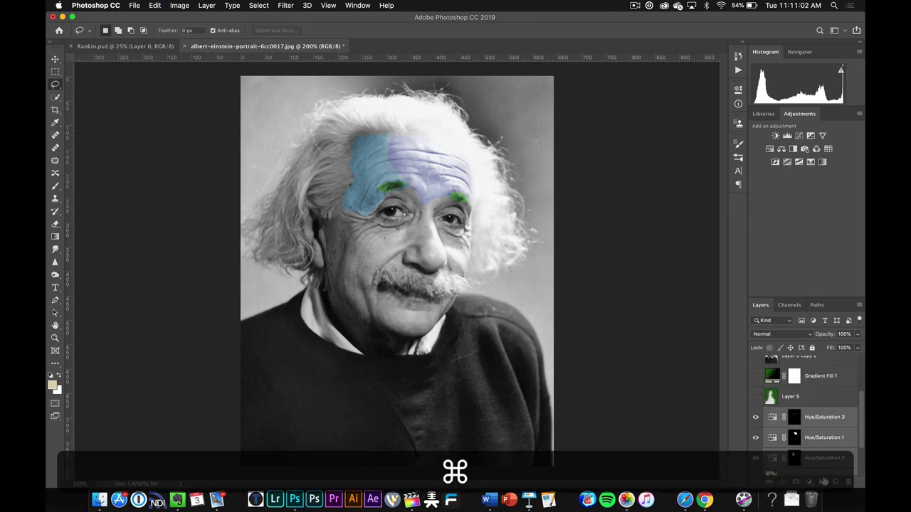
Step: Rename the new layer group Freeform
double_click(791, 428)
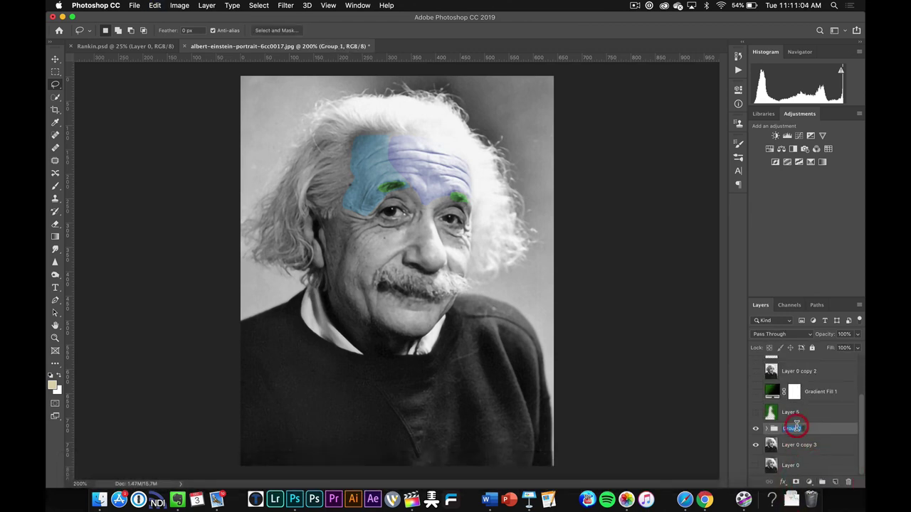
text(Freefrom)
key(BackSpace)
key(BackSpace)
key(BackSpace)
text(orm)
key(Return)
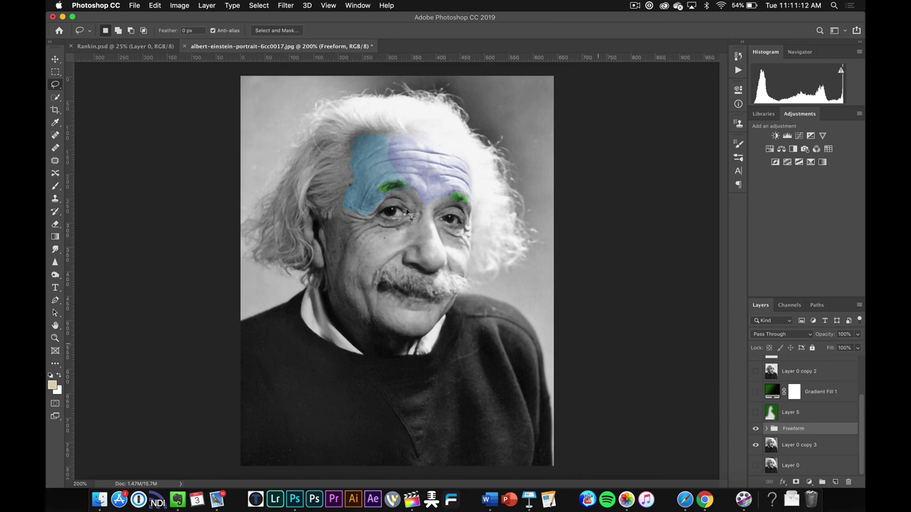
click(134, 5)
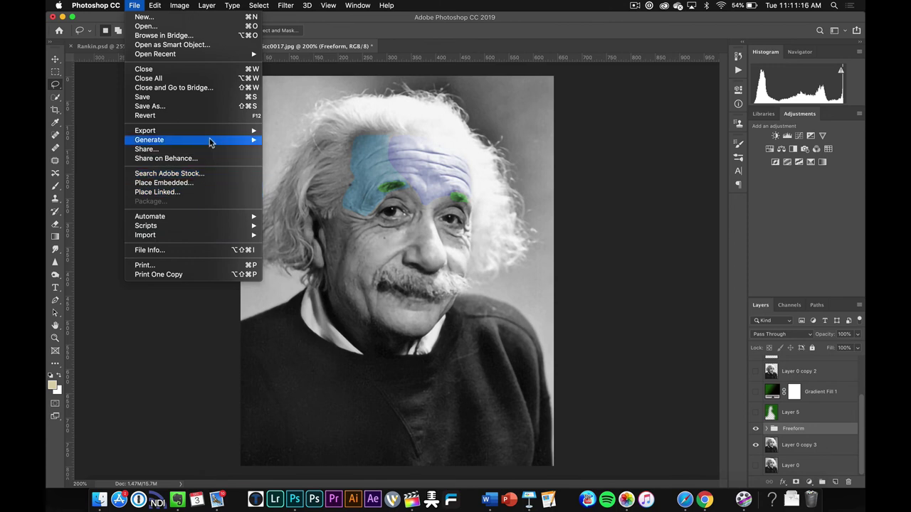
click(468, 309)
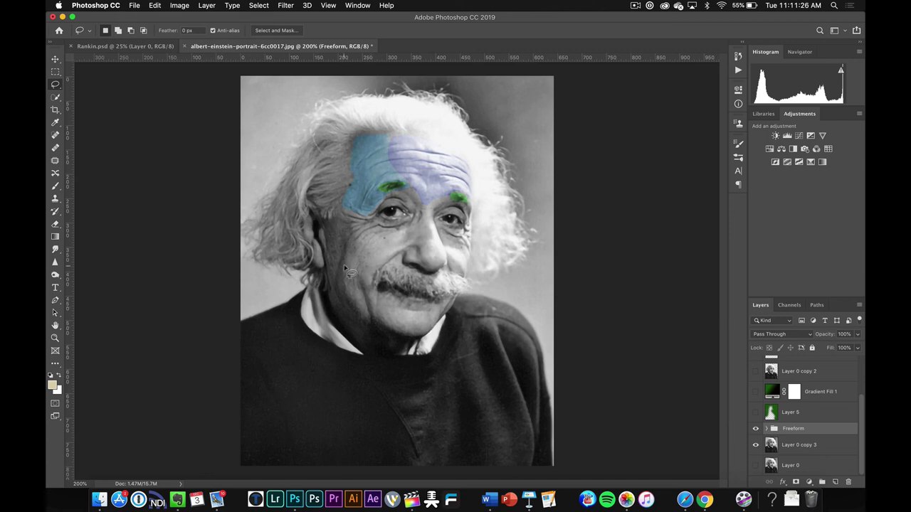
click(635, 5)
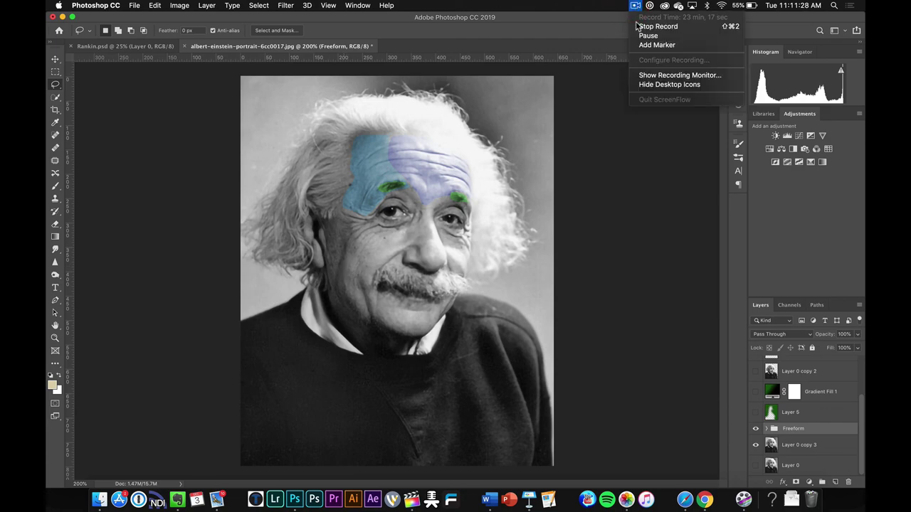